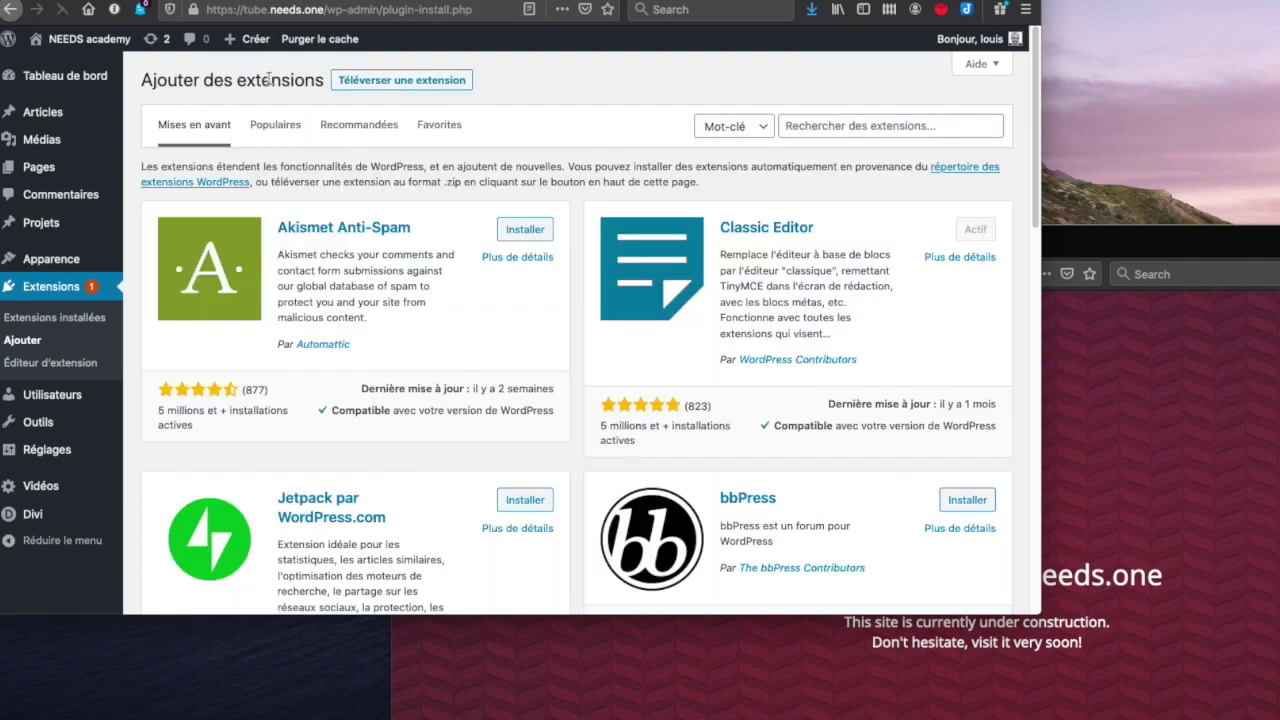
- Search the plugin directory for 'woocommerce'
click(820, 124)
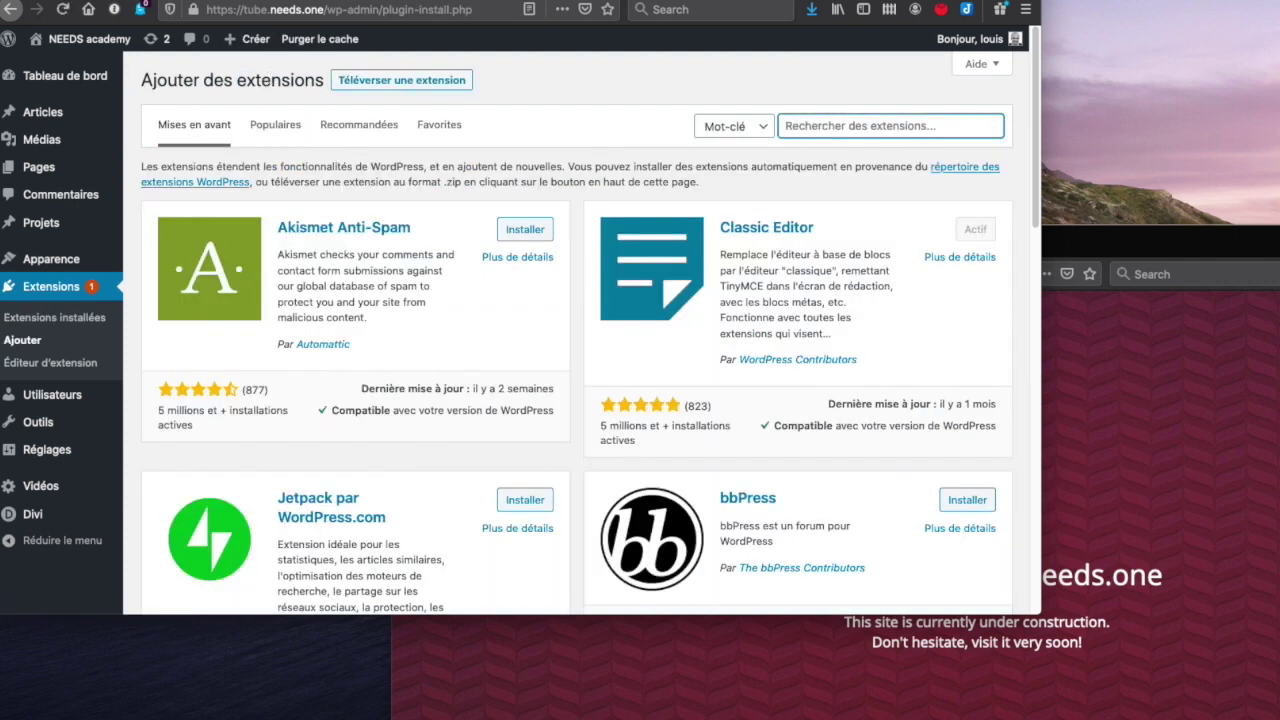
text(wooc)
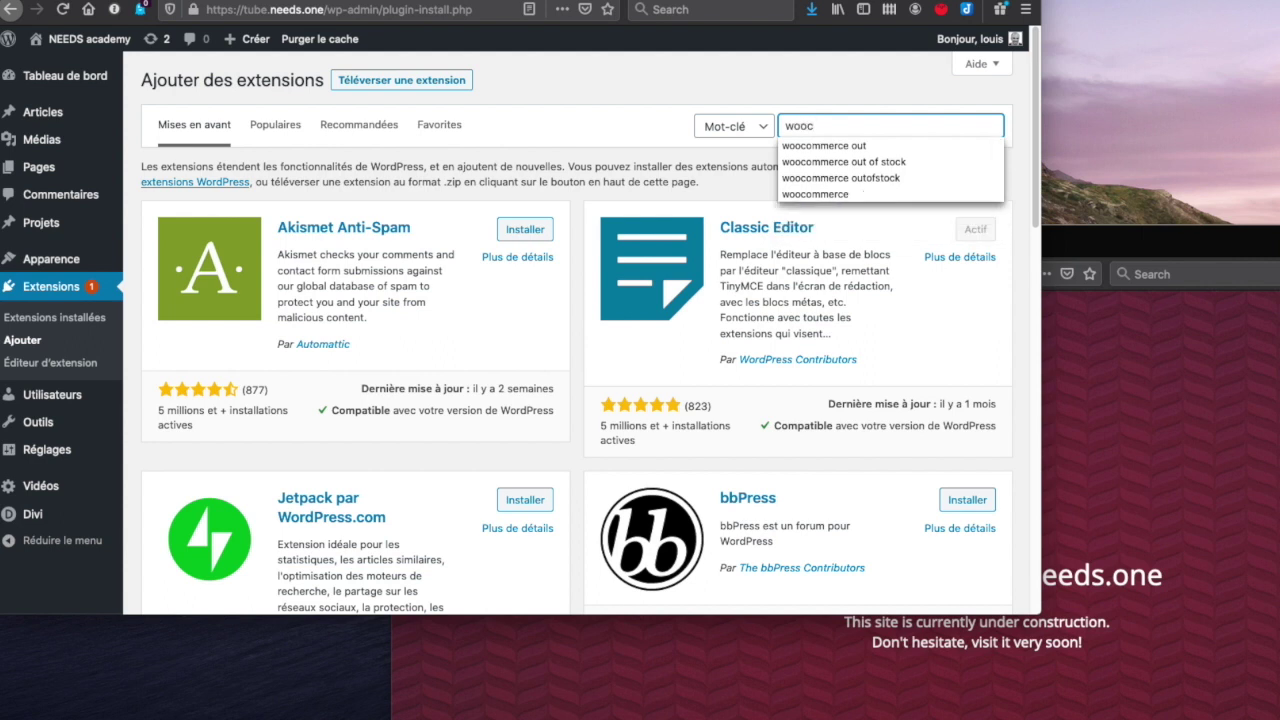
key(BackSpace)
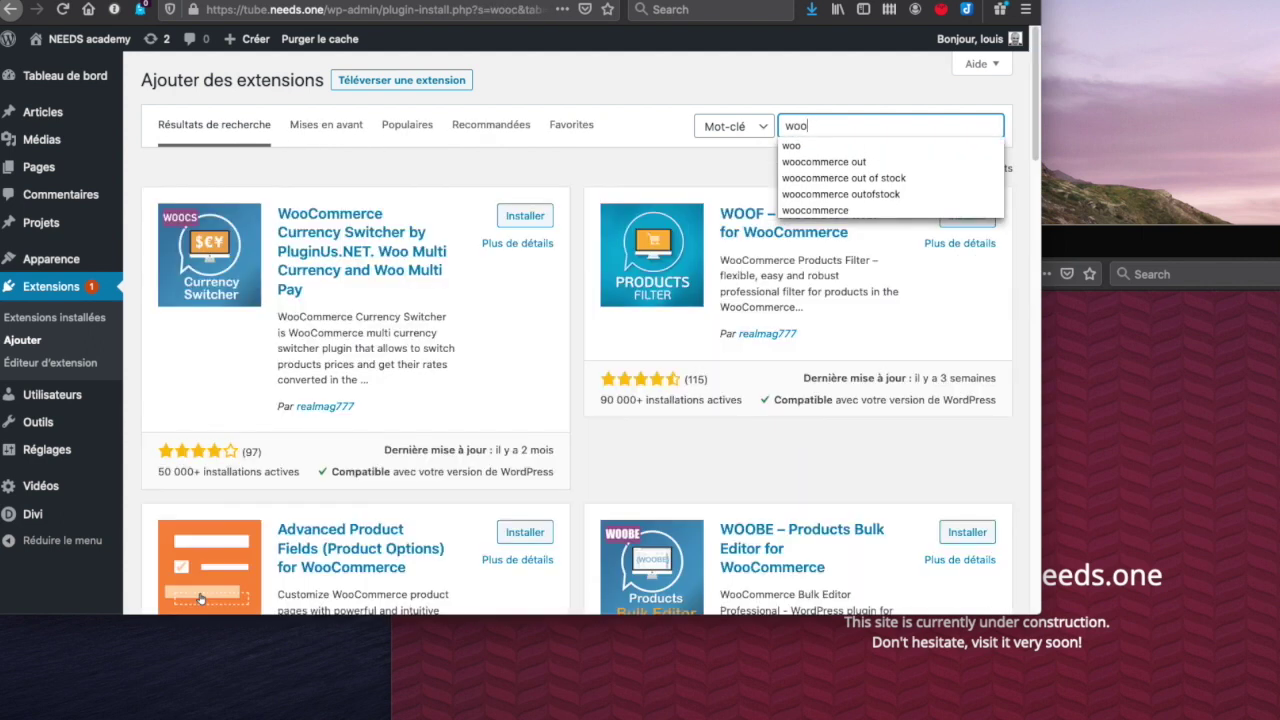
text(commerce)
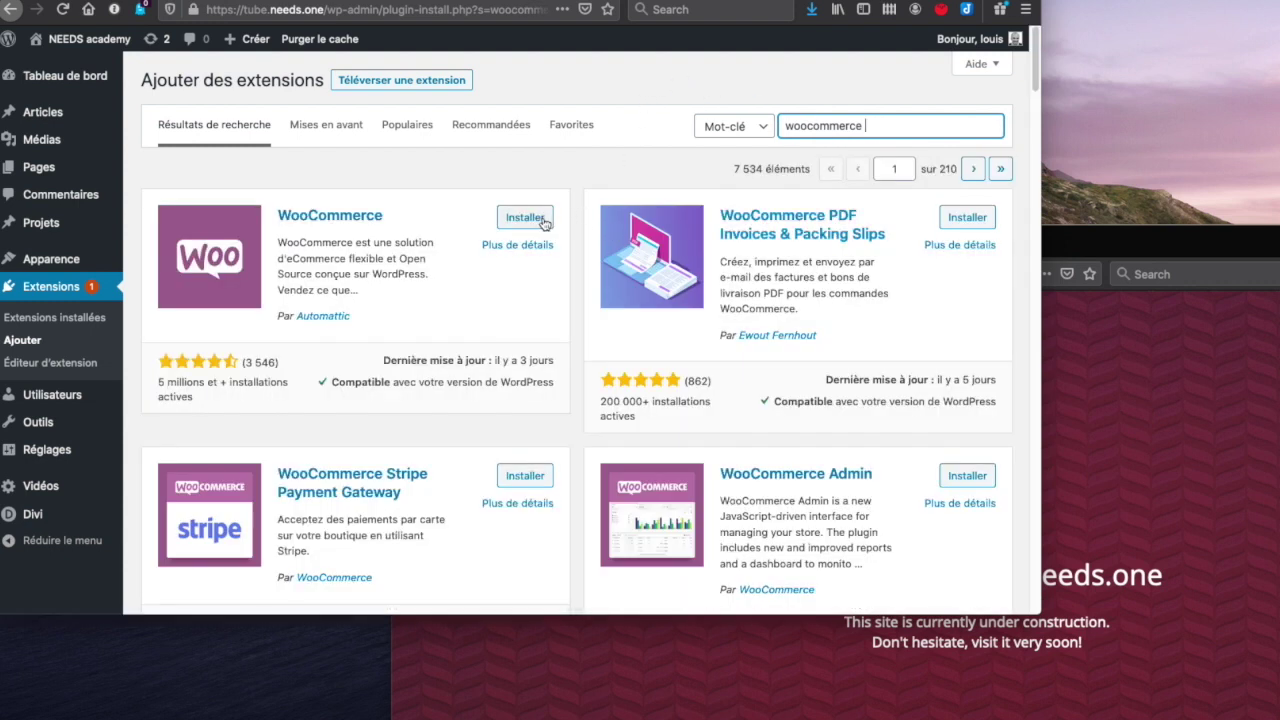
- Install WooCommerce, WooCommerce Stripe Payment Gateway and WooCommerce Admin from the search results
click(541, 219)
click(524, 475)
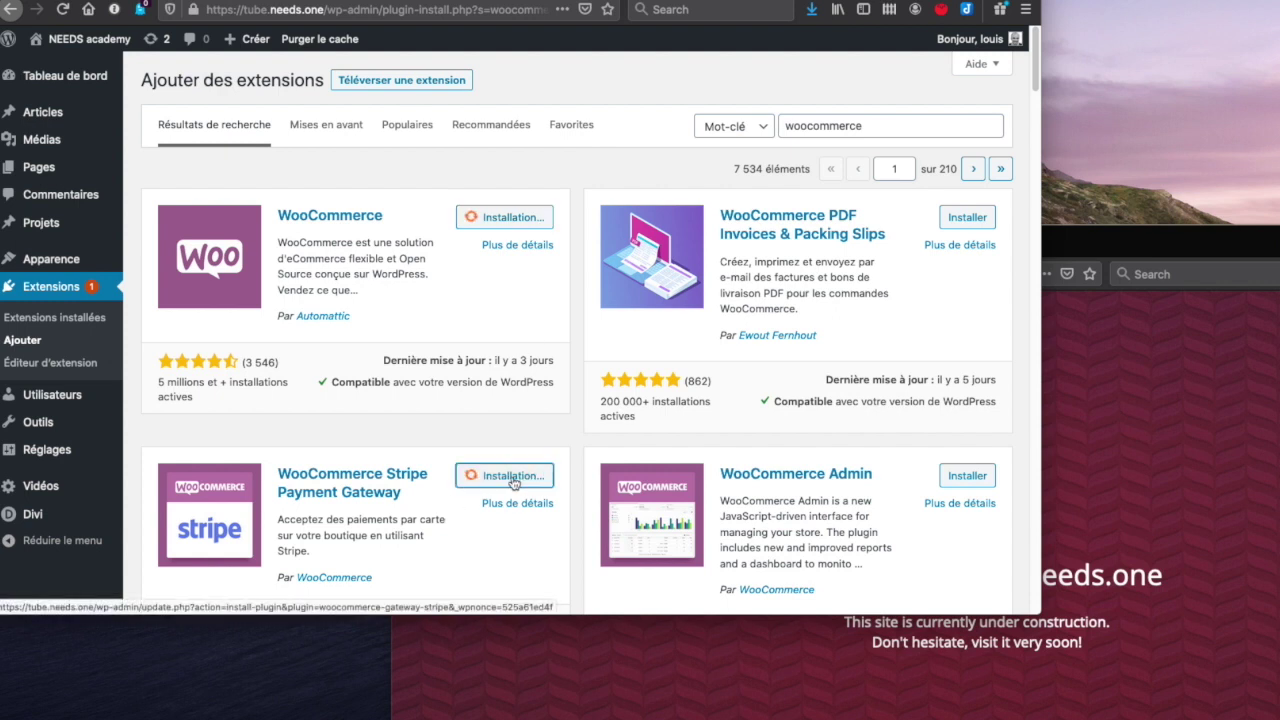
click(969, 477)
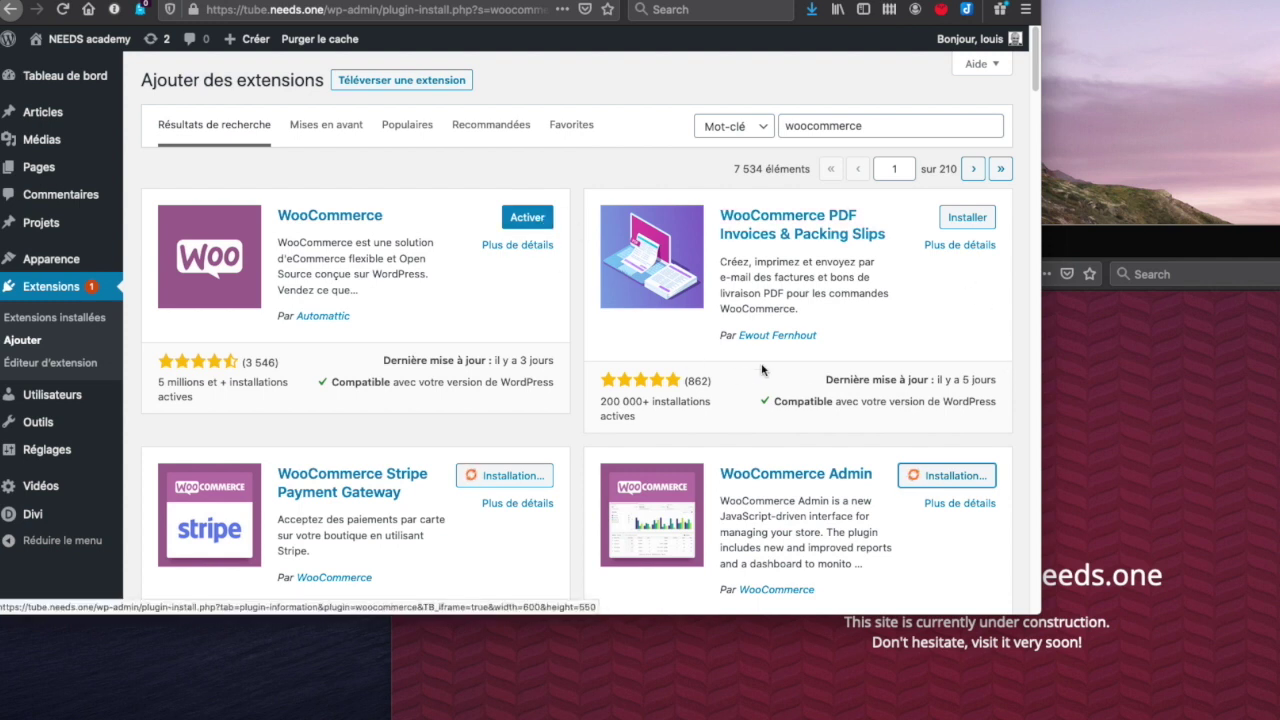
scroll(759, 365, down, 5)
scroll(759, 365, down, 8)
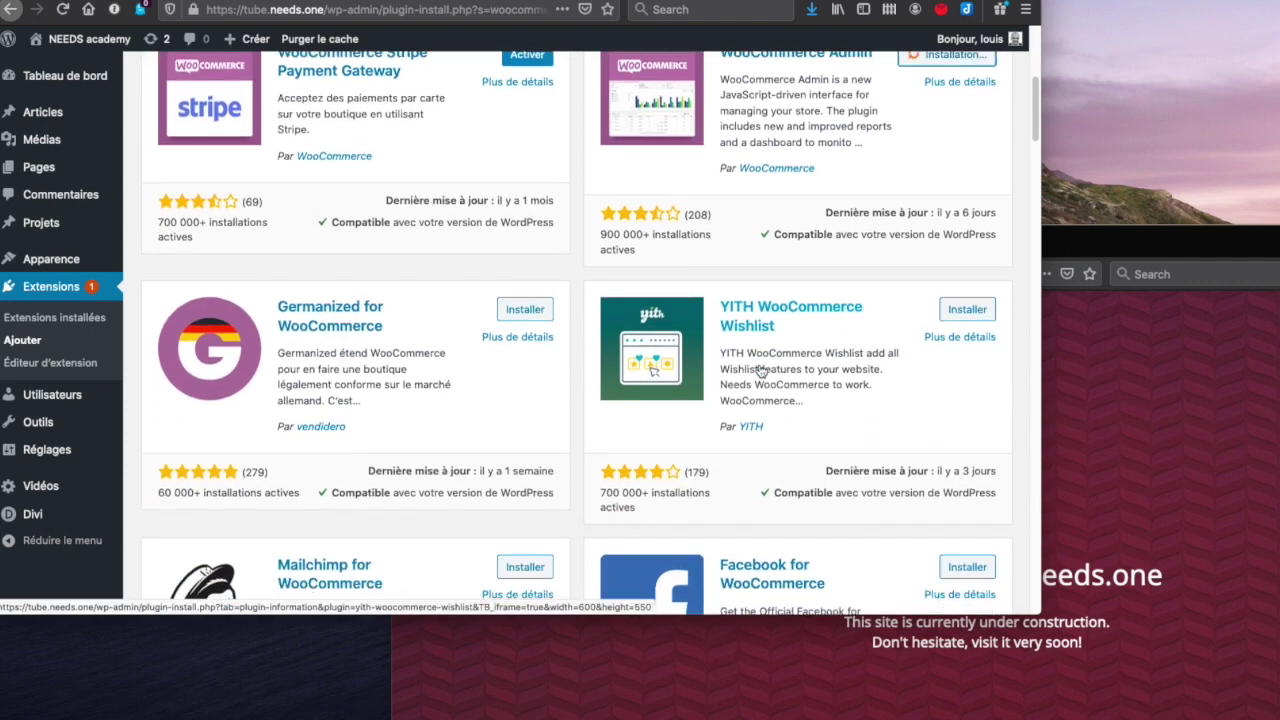
scroll(759, 370, up, 13)
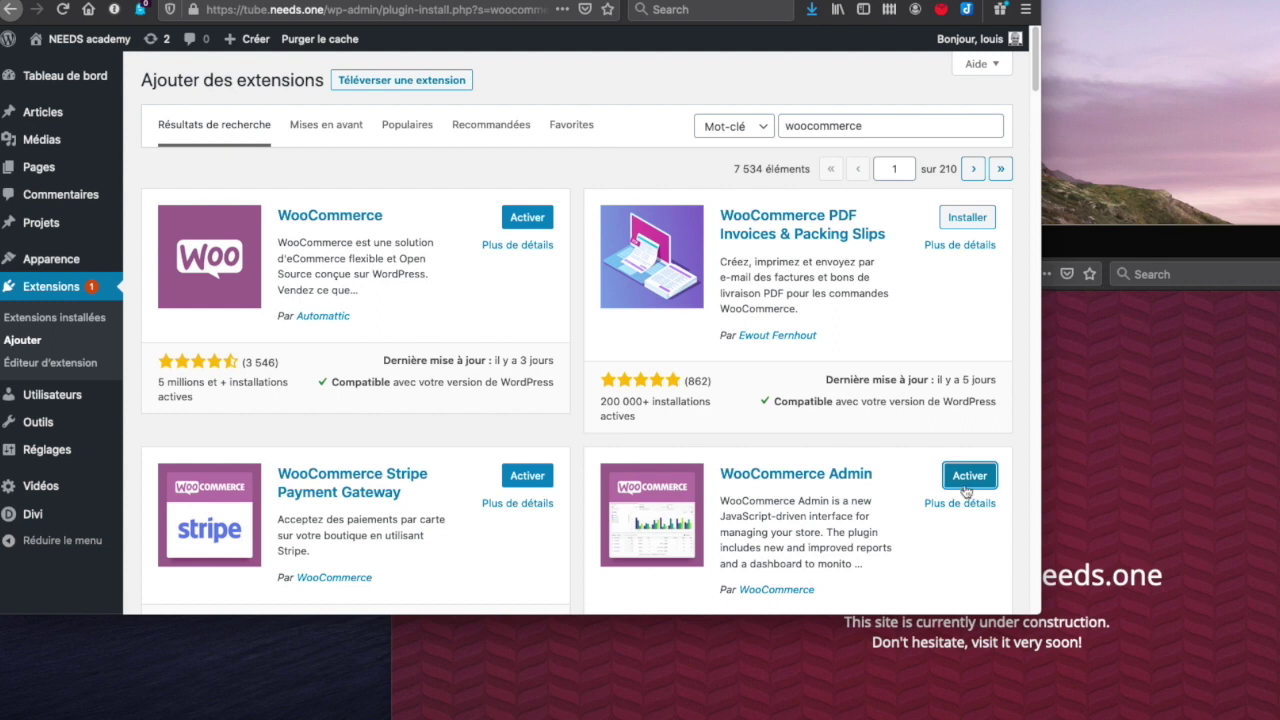
- Activate the WooCommerce plugin once its install finishes
click(526, 216)
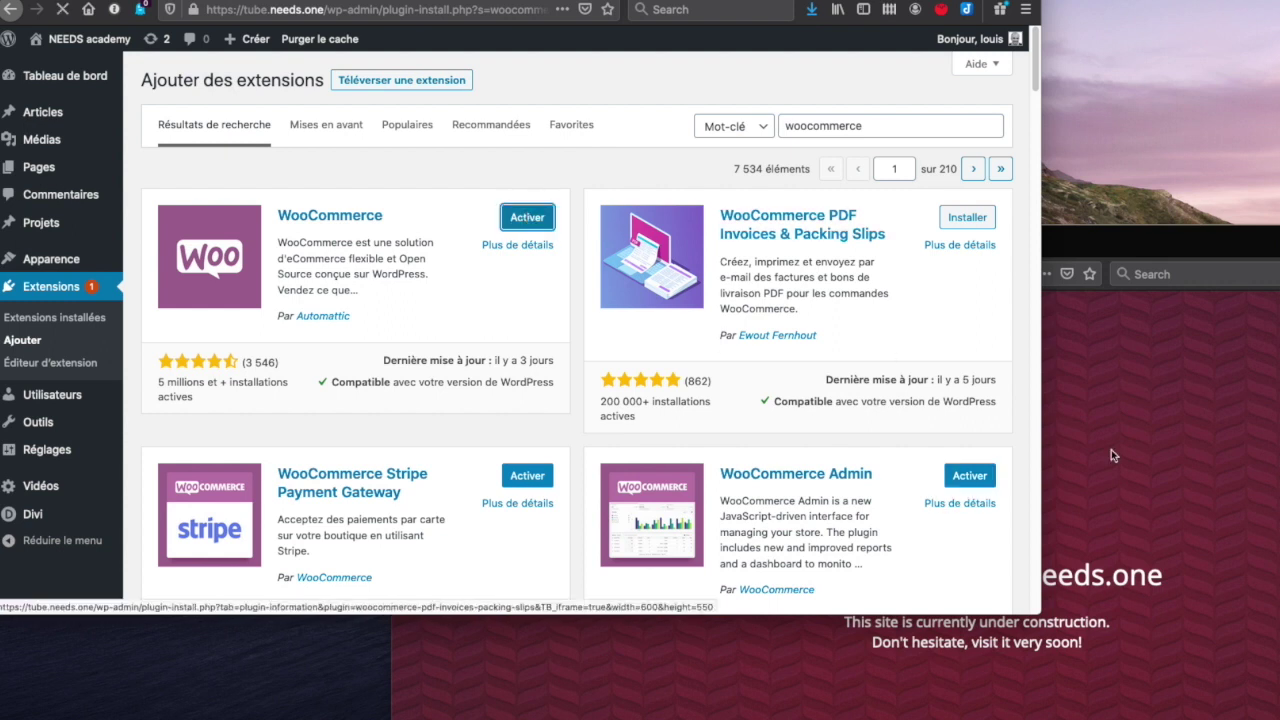
scroll(773, 448, down, 6)
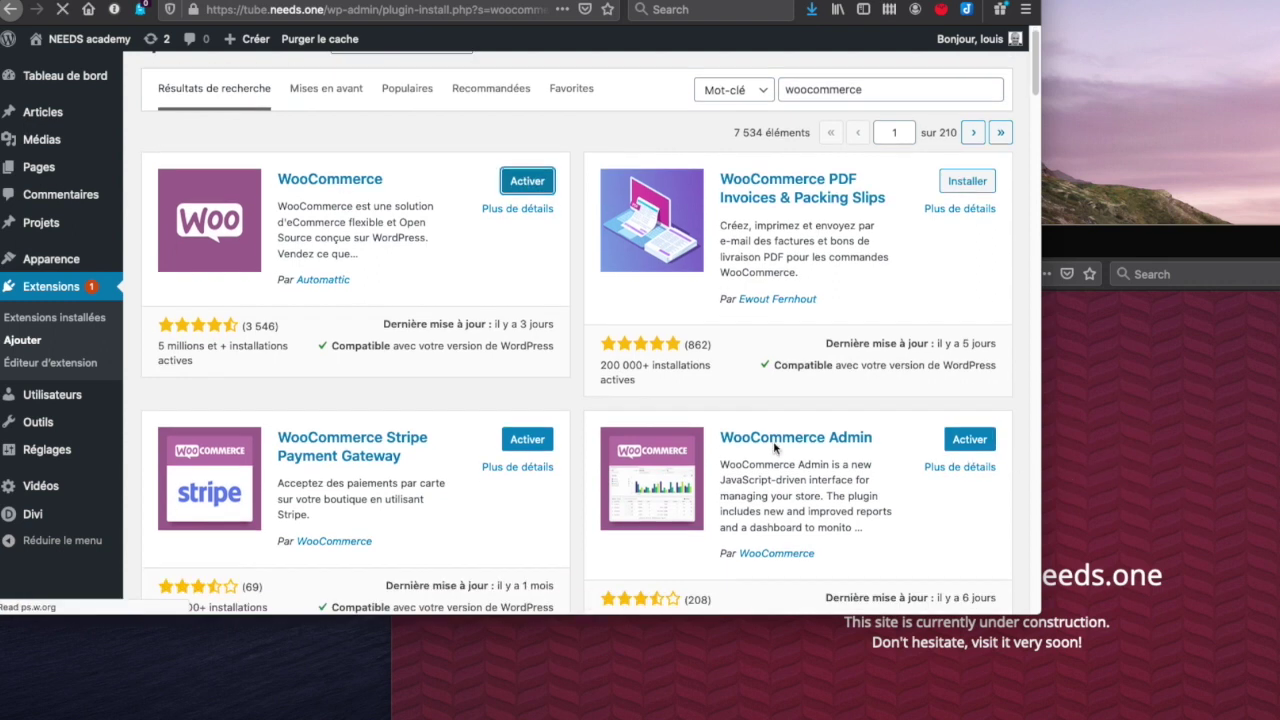
scroll(773, 441, up, 8)
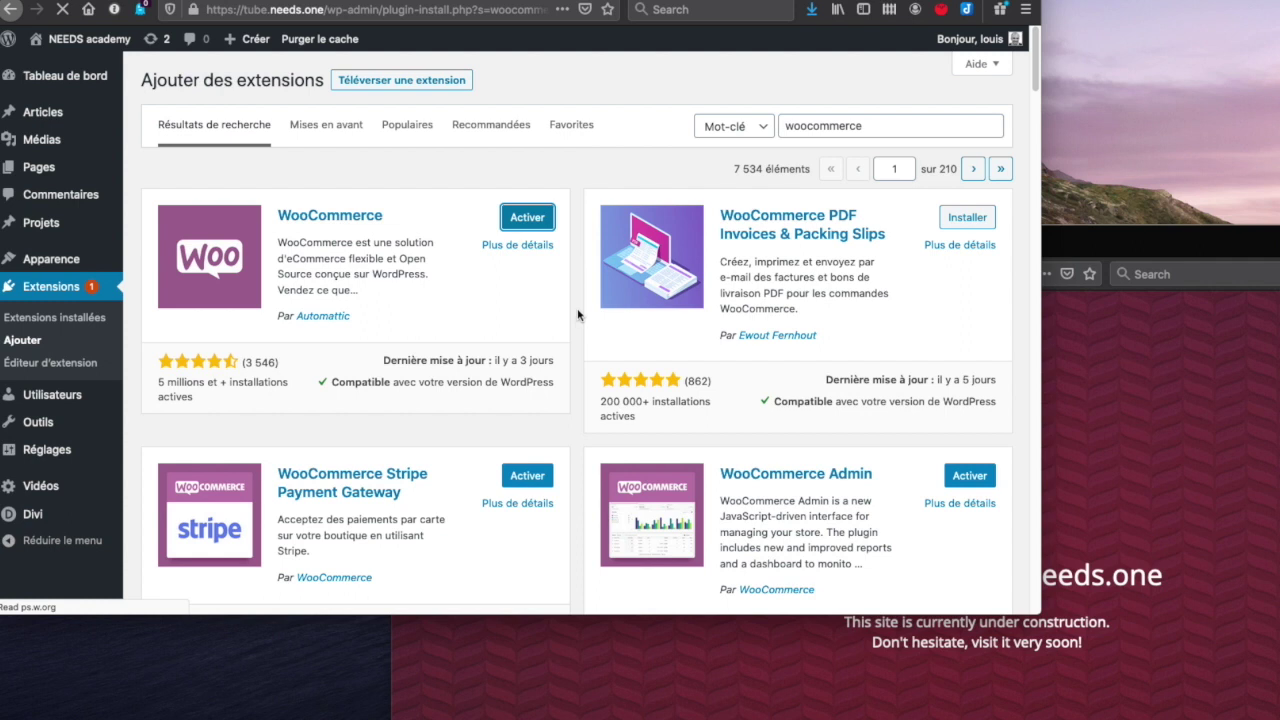
- Activate the newly installed WooCommerce plugin
click(527, 219)
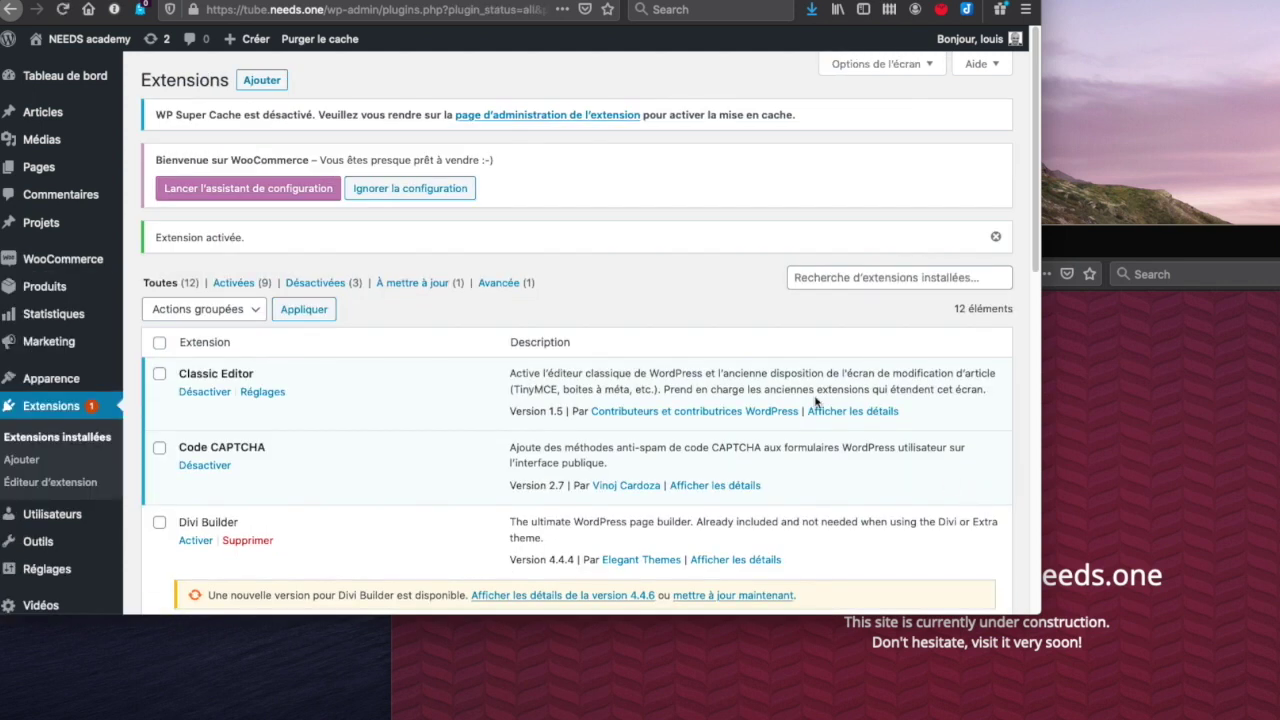
scroll(767, 510, down, 10)
scroll(767, 510, up, 10)
- Bulk-activate WooCommerce Admin and Stripe from the inactive list, and update Divi Builder to 4.4.6
click(326, 285)
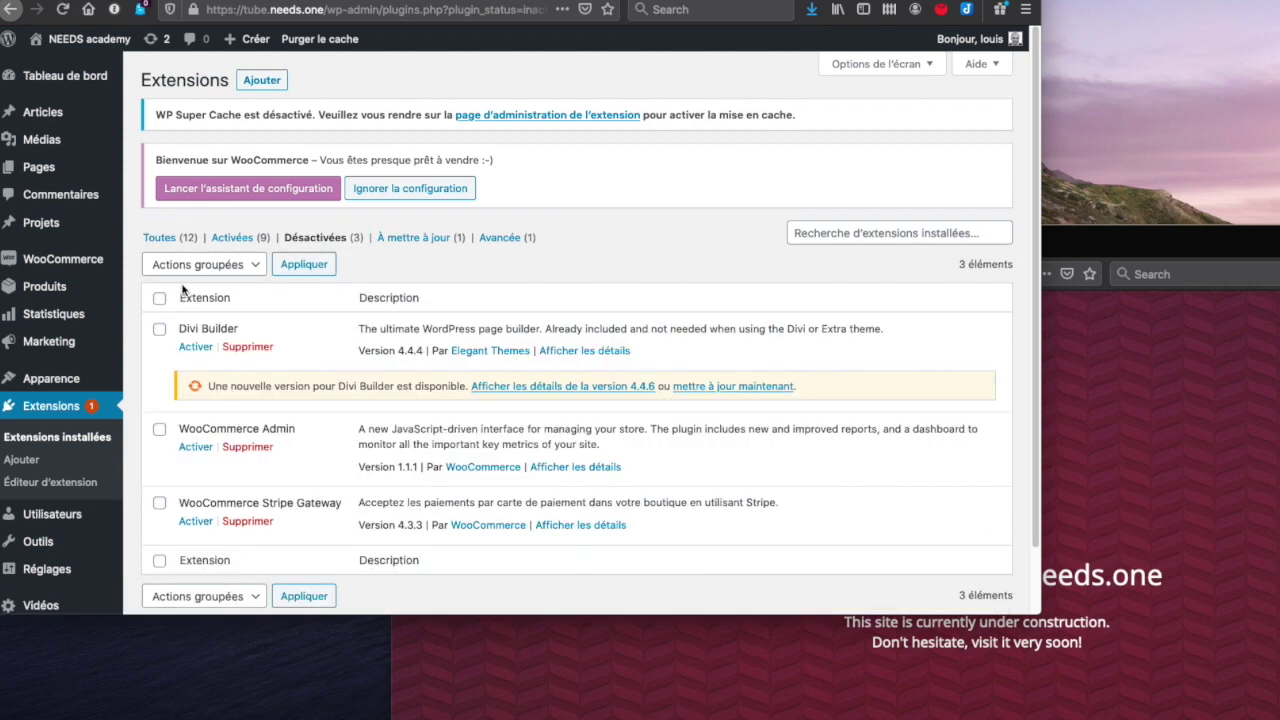
click(159, 300)
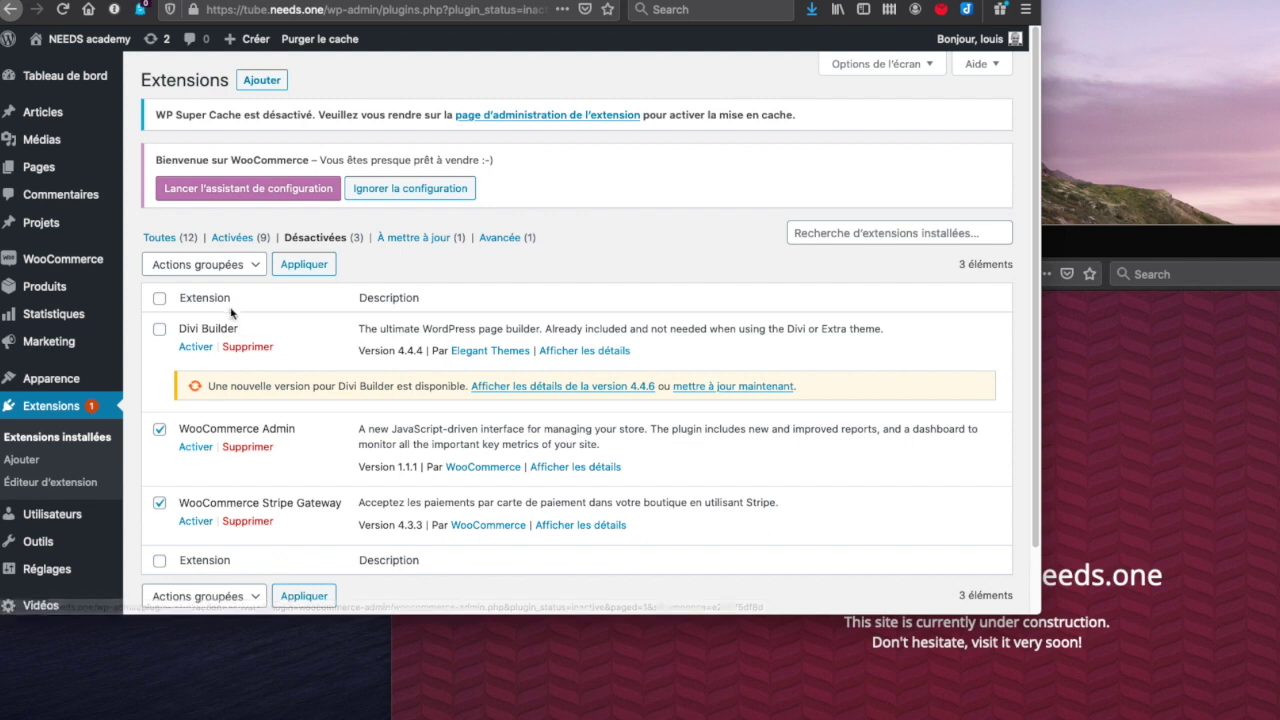
click(207, 265)
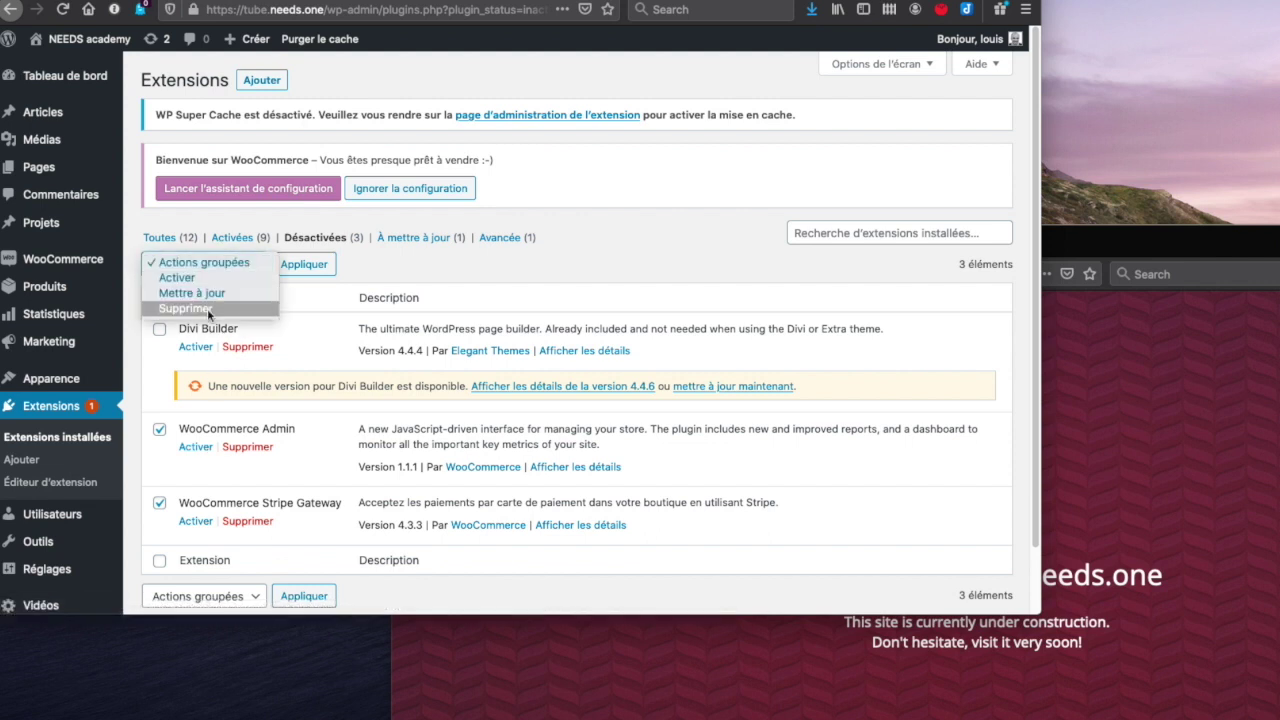
click(198, 278)
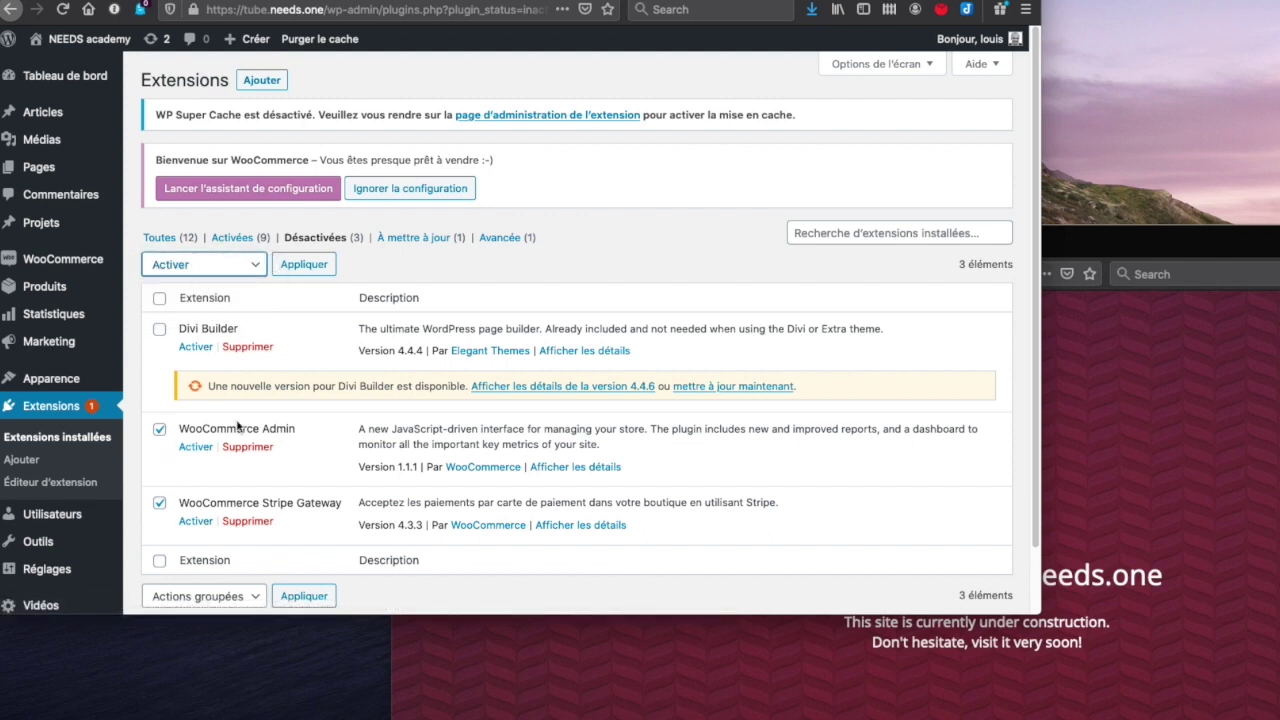
click(318, 265)
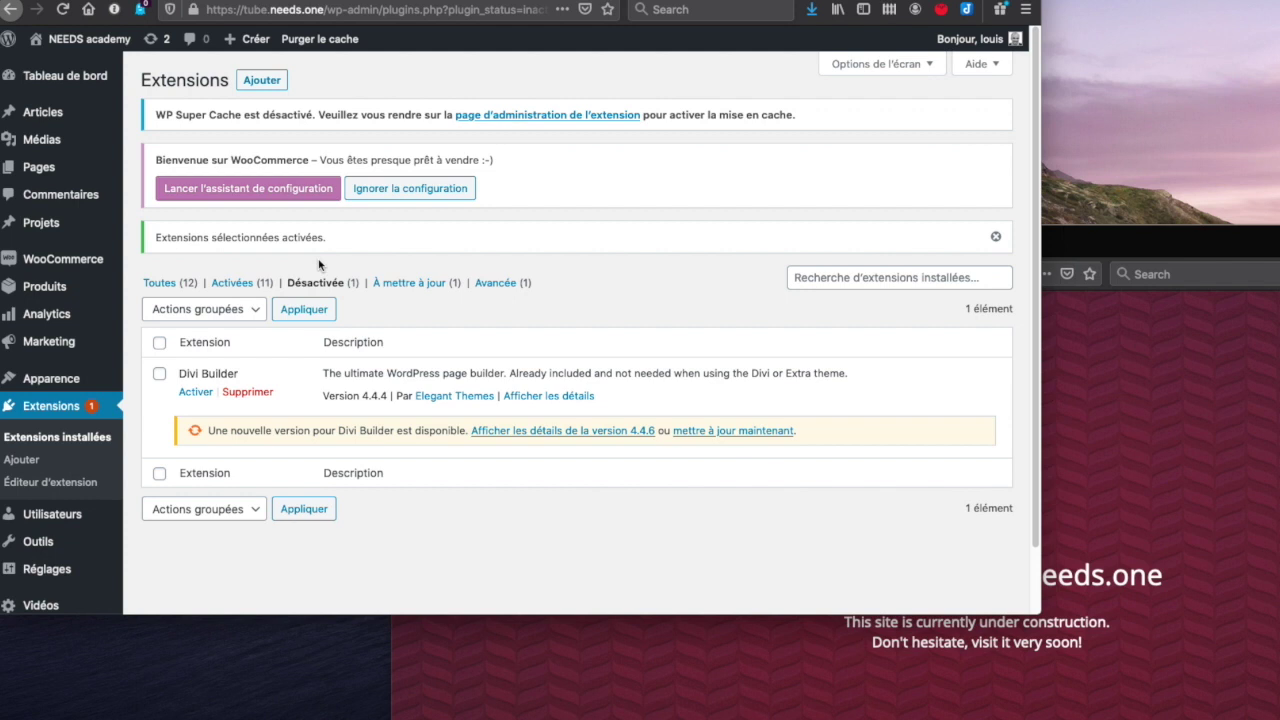
click(762, 432)
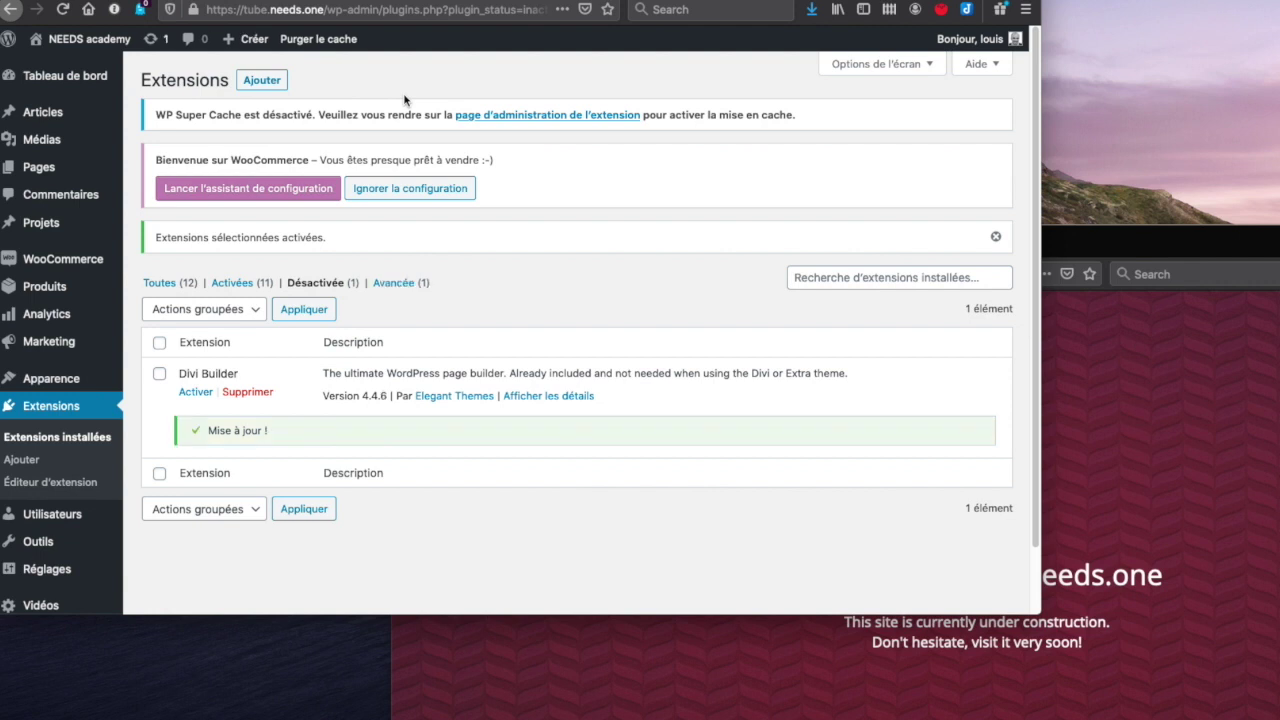
- Launch the WooCommerce setup wizard and accept the new store setup experience
click(276, 192)
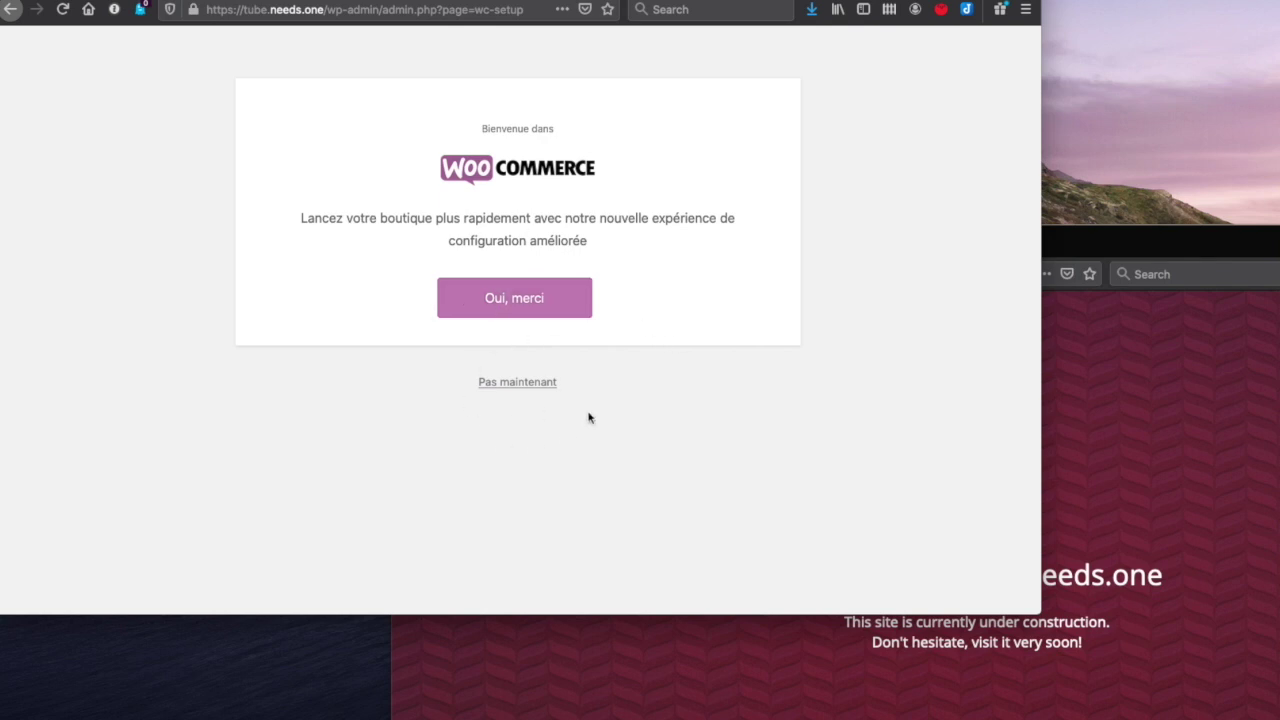
click(538, 303)
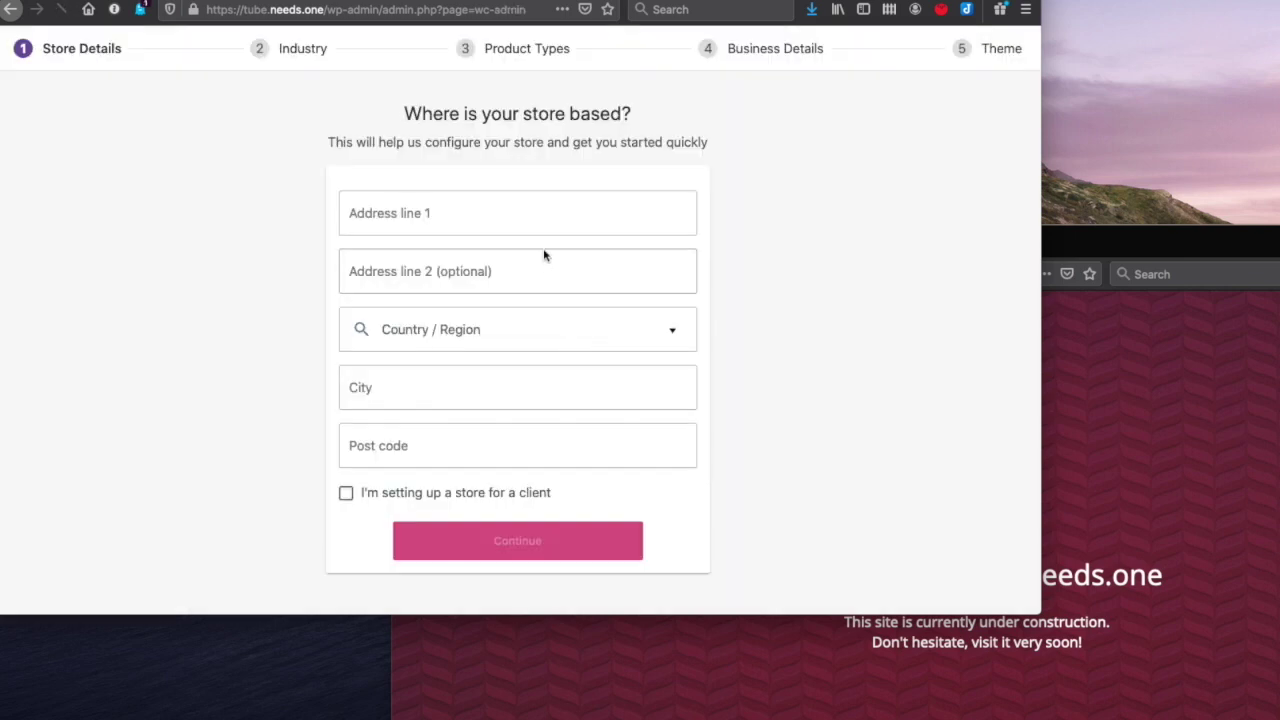
click(533, 222)
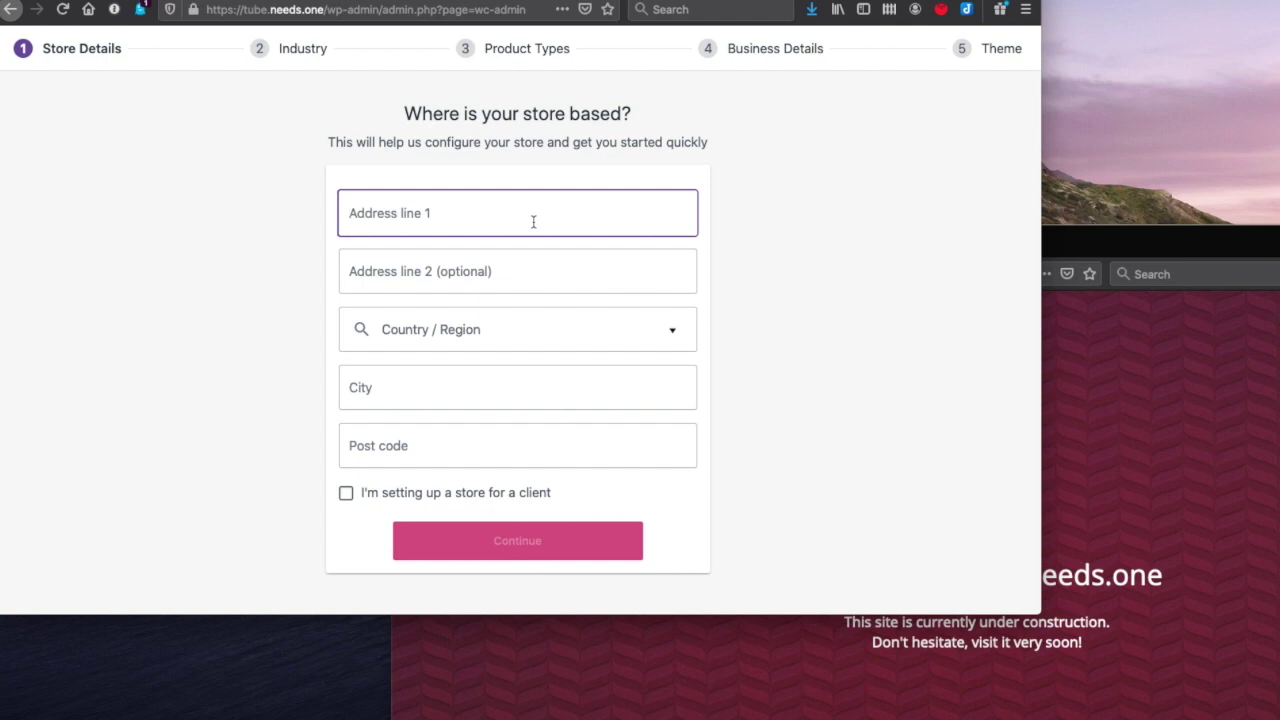
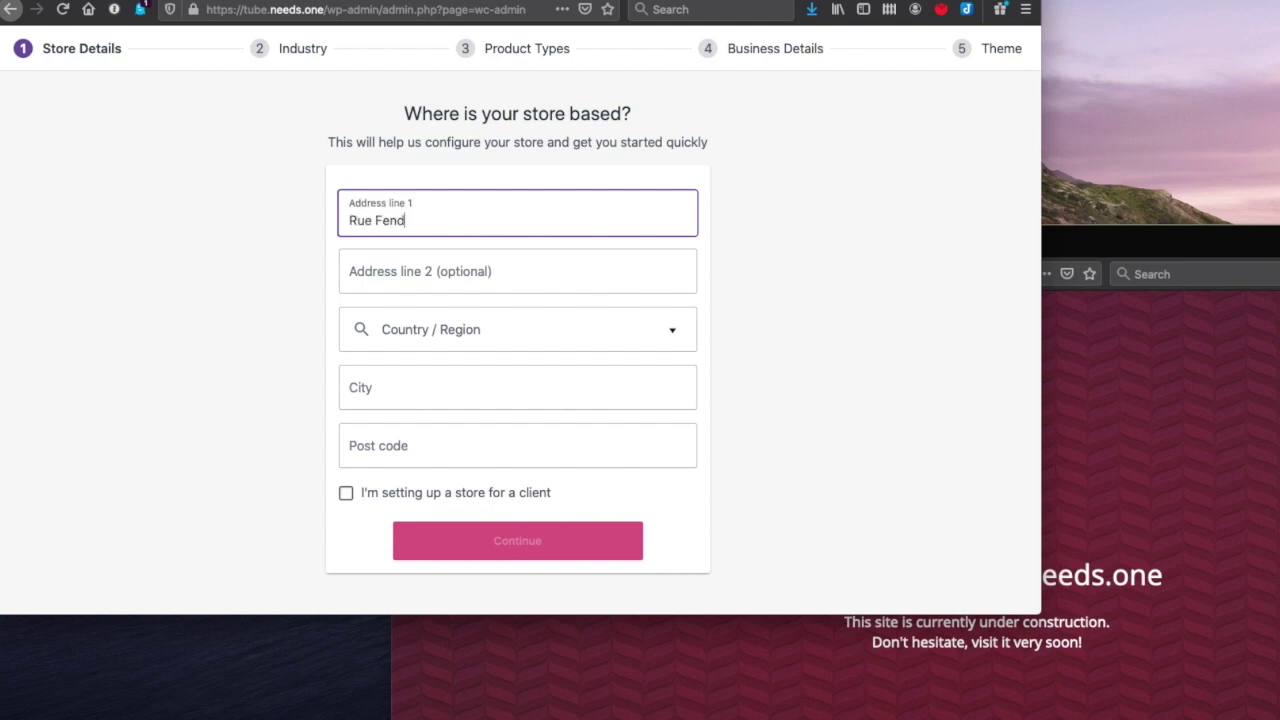
key(Tab)
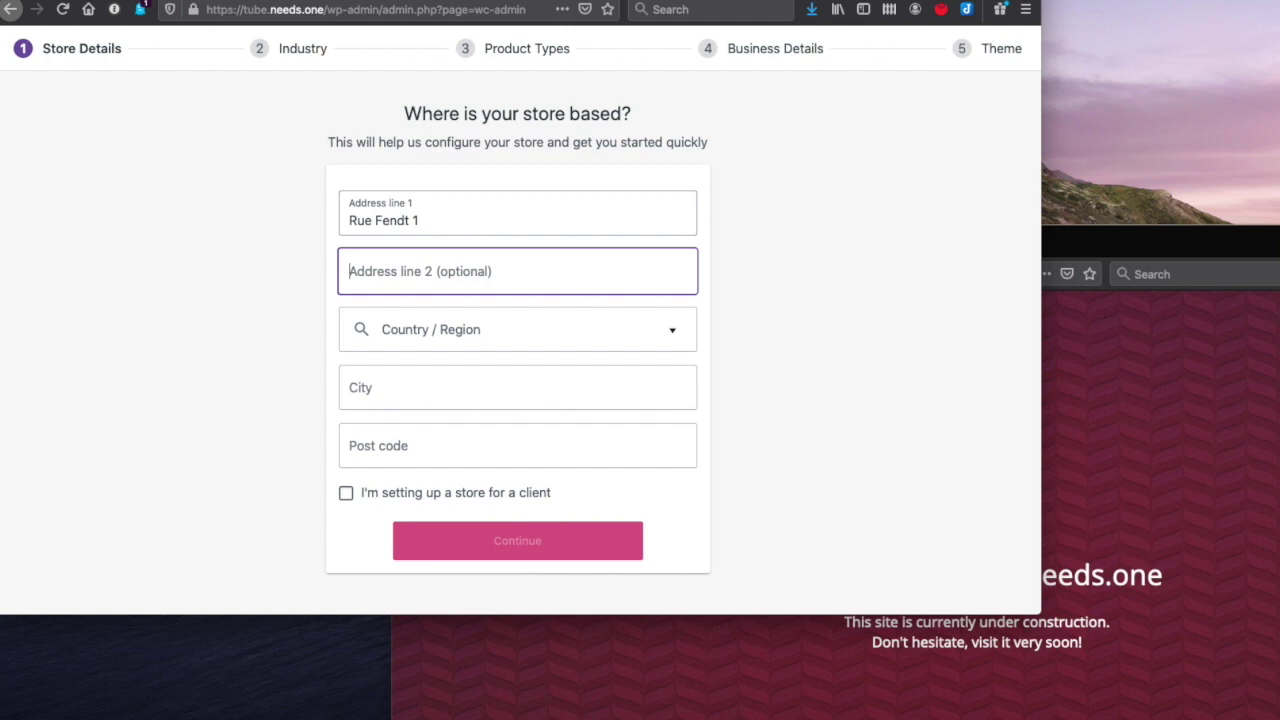
key(Tab)
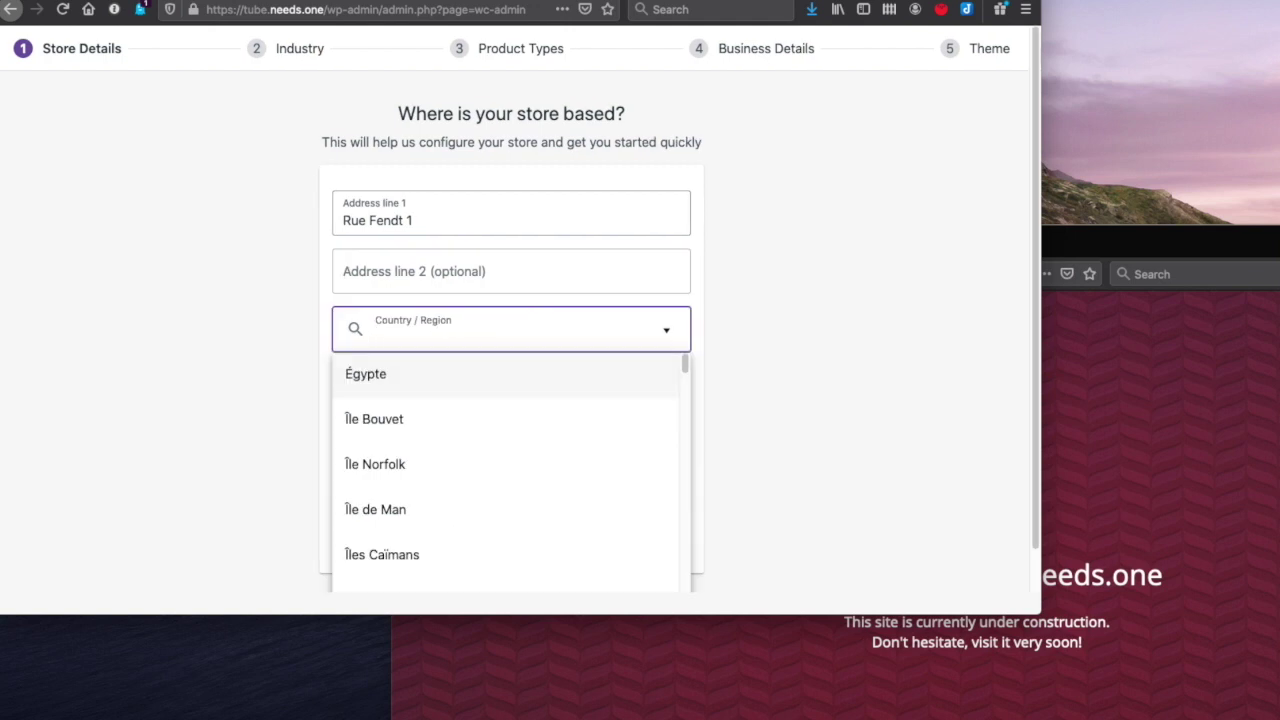
text(Sw)
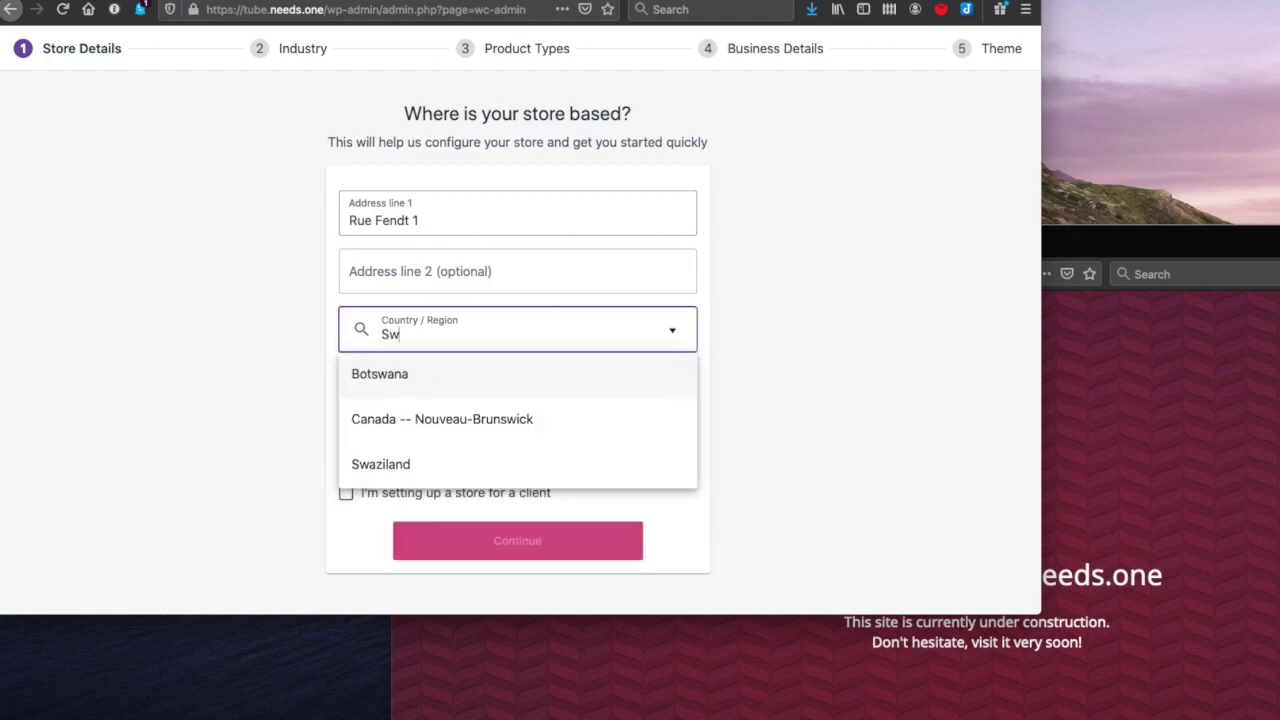
key(BackSpace)
text(uiss)
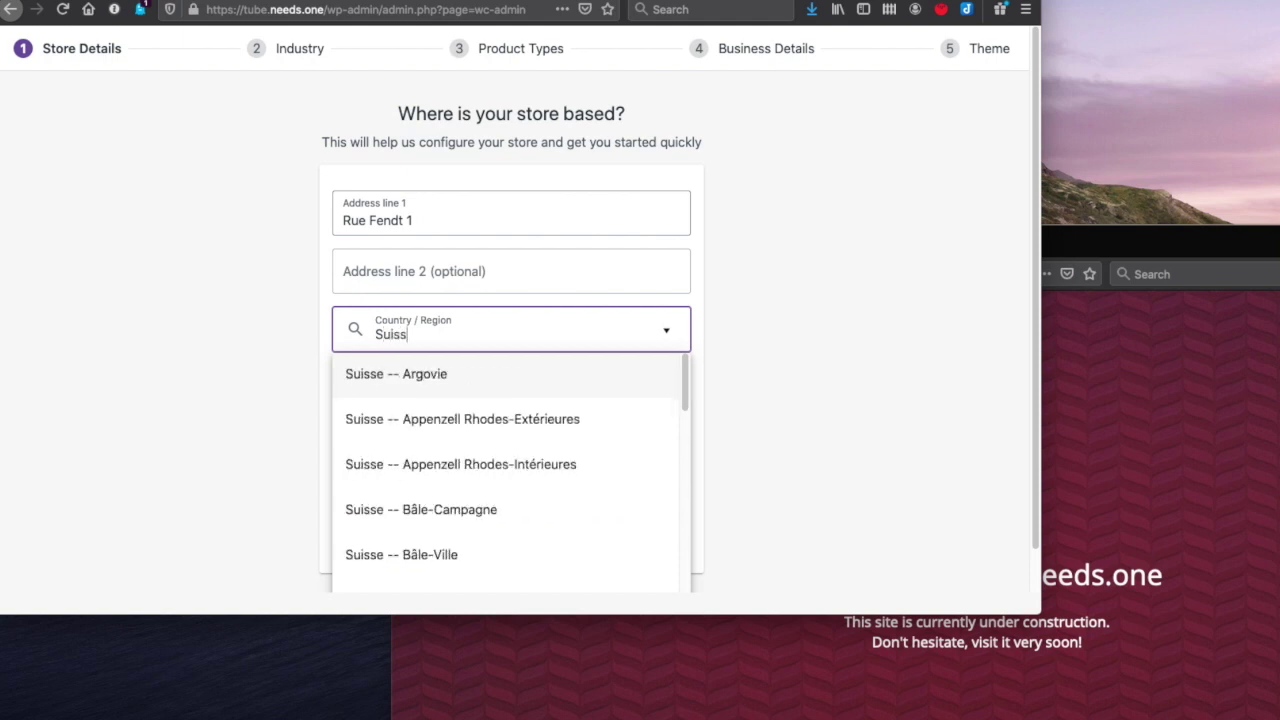
scroll(485, 466, down, 3)
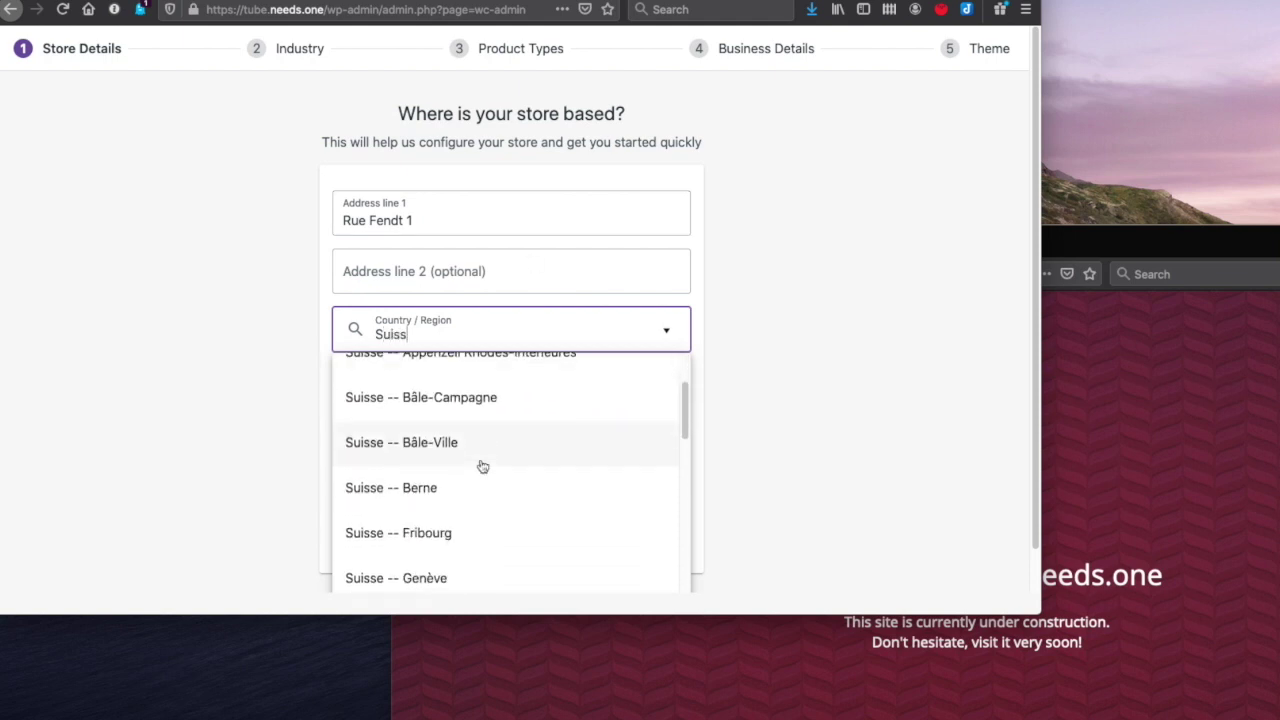
click(481, 467)
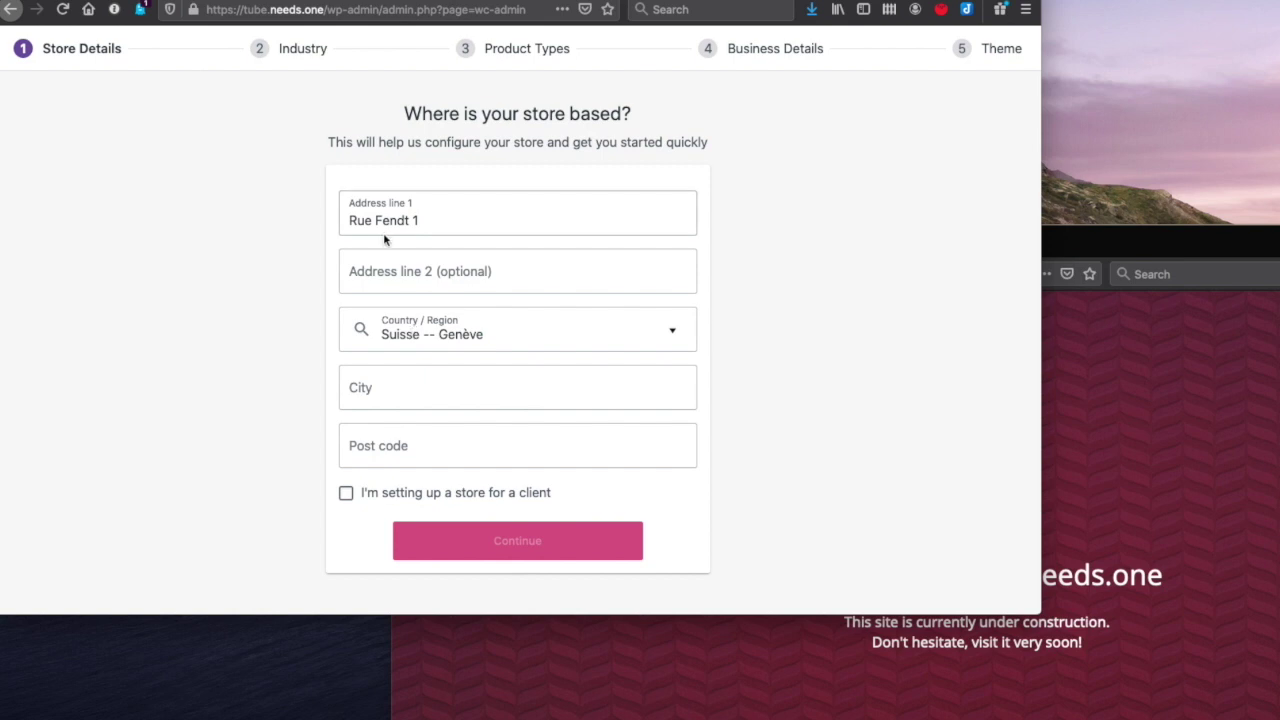
- Fill in city Geneve and the post code, then continue without sharing usage data
click(375, 390)
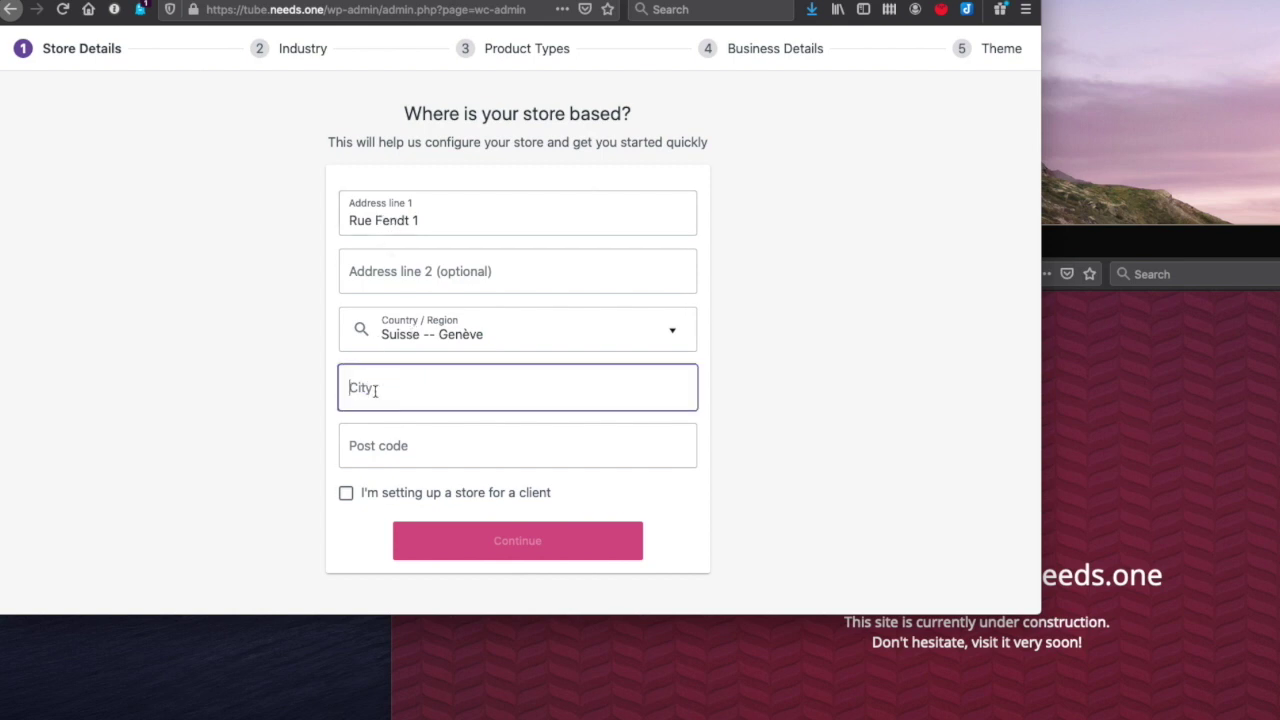
text(45856)
key(BackSpace)
key(BackSpace)
key(BackSpace)
key(BackSpace)
key(BackSpace)
text(H)
key(BackSpace)
text(Geneve)
key(Tab)
text(145)
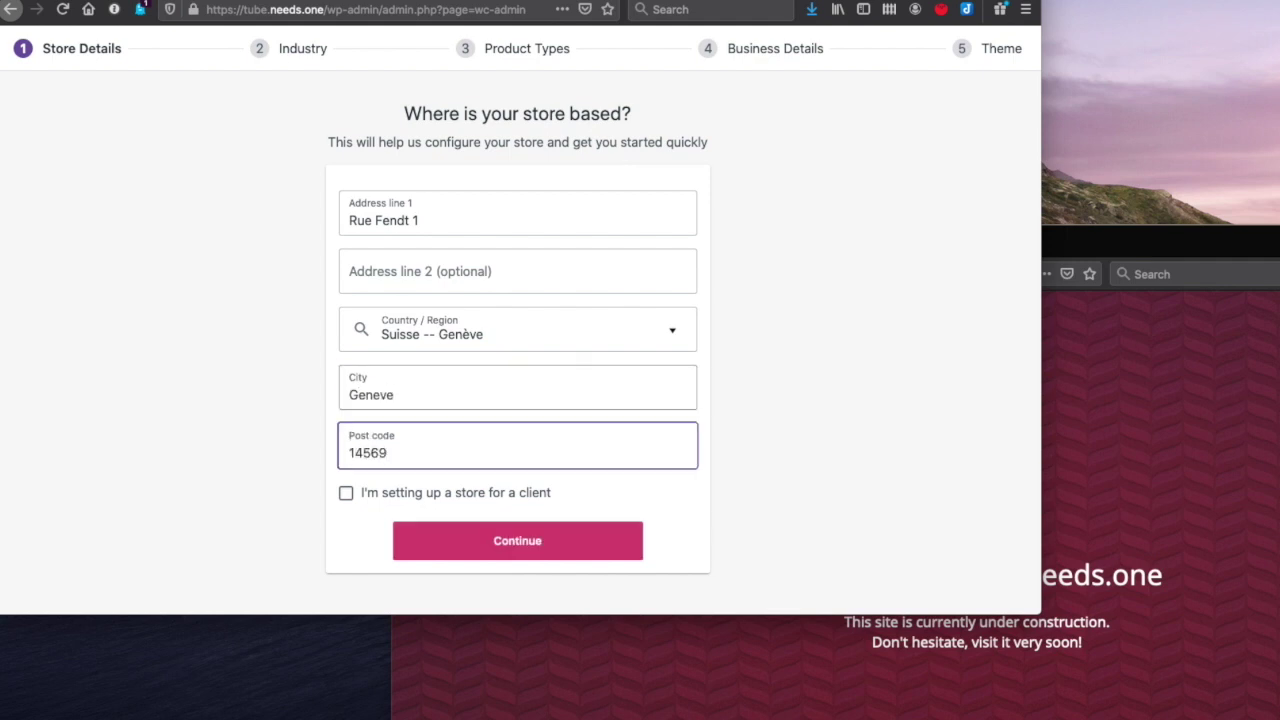
key(BackSpace)
key(BackSpace)
key(BackSpace)
key(BackSpace)
text(1201)
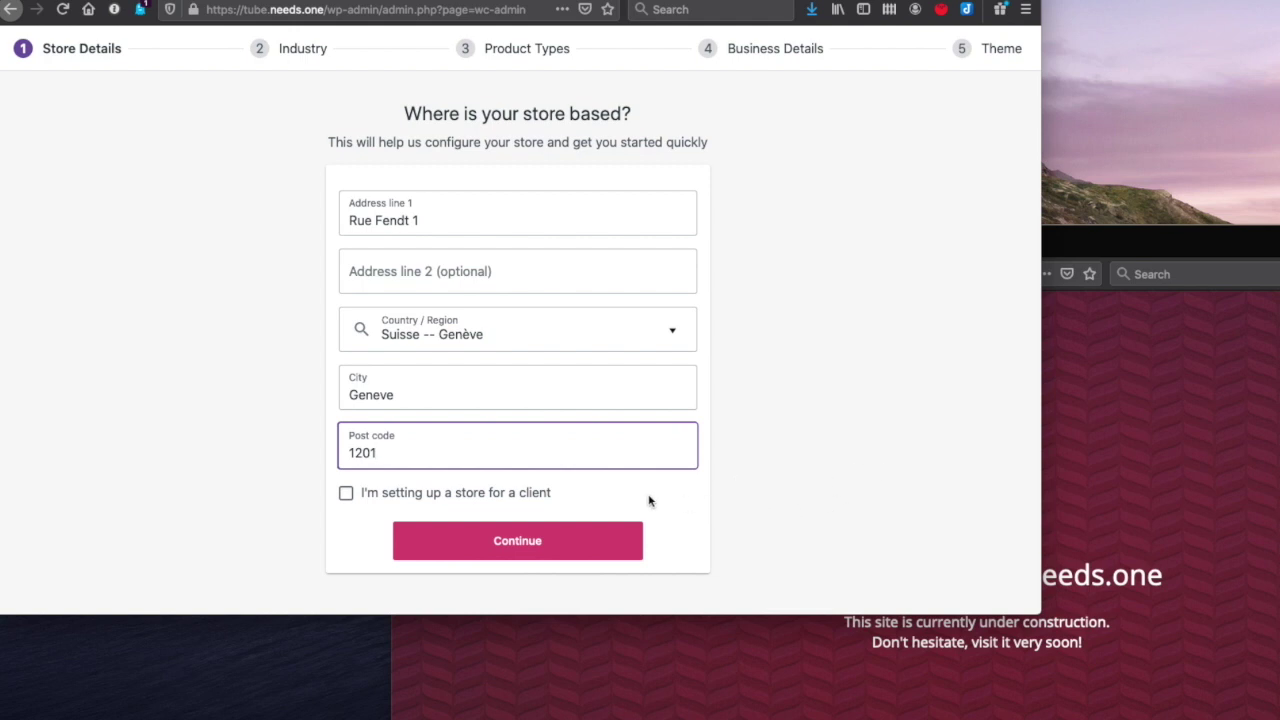
click(589, 545)
click(575, 549)
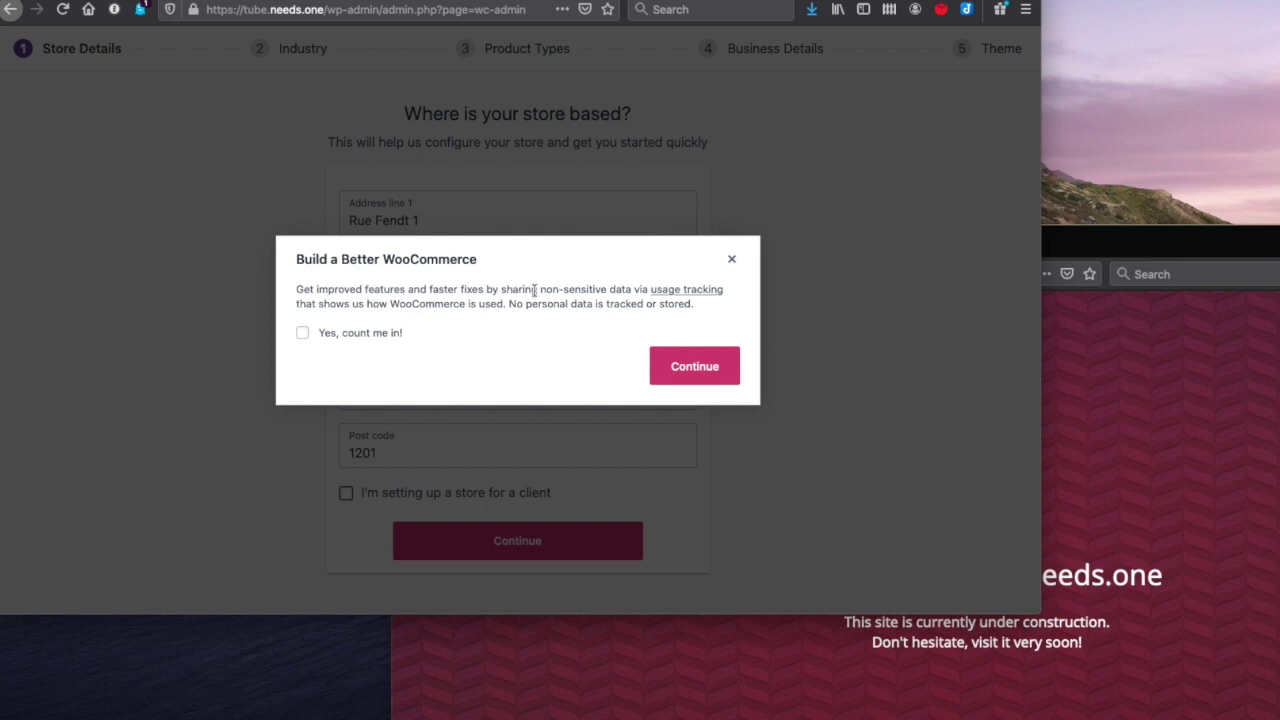
click(678, 364)
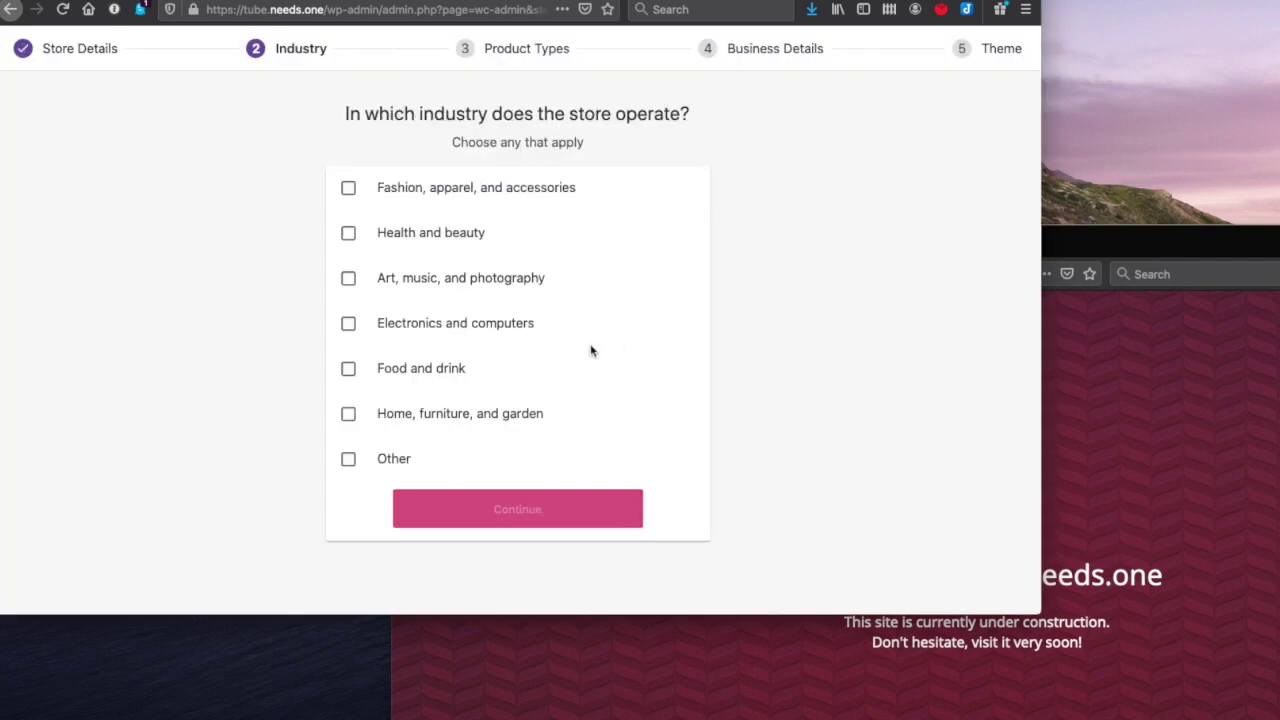
- Choose Fashion, apparel, and accessories as the industry instead of Other, and continue
click(394, 461)
click(393, 462)
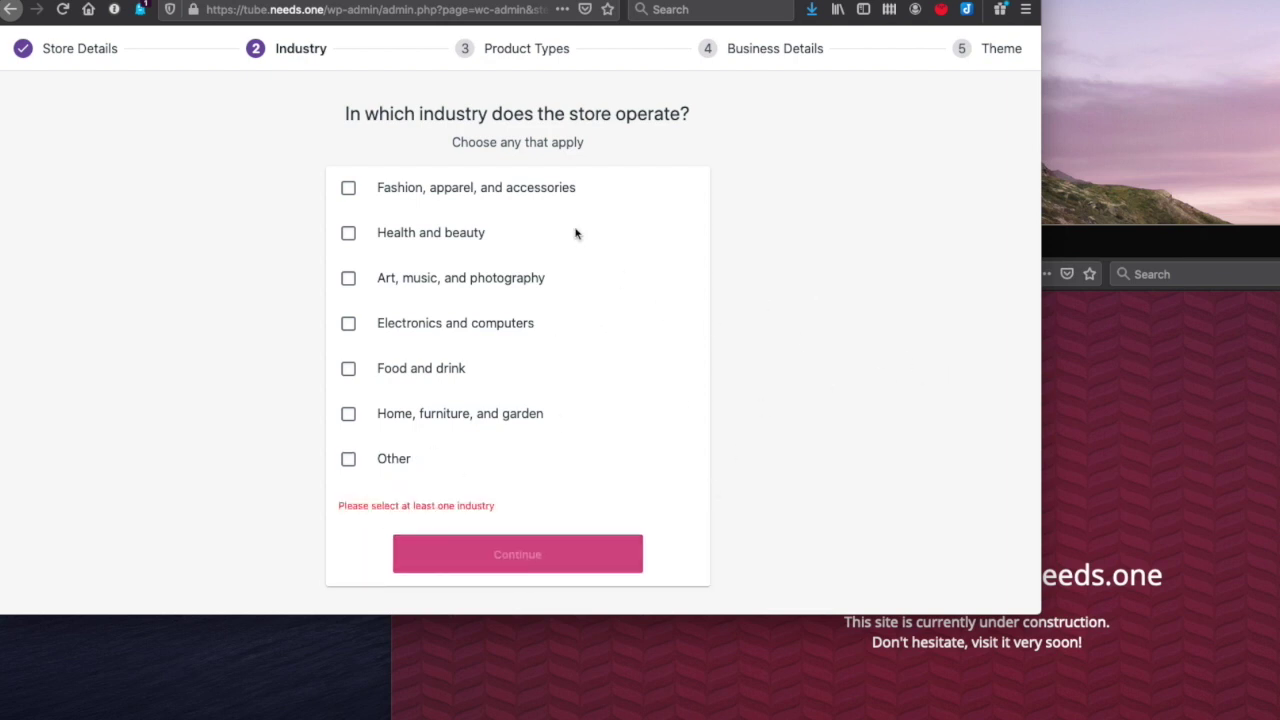
click(557, 193)
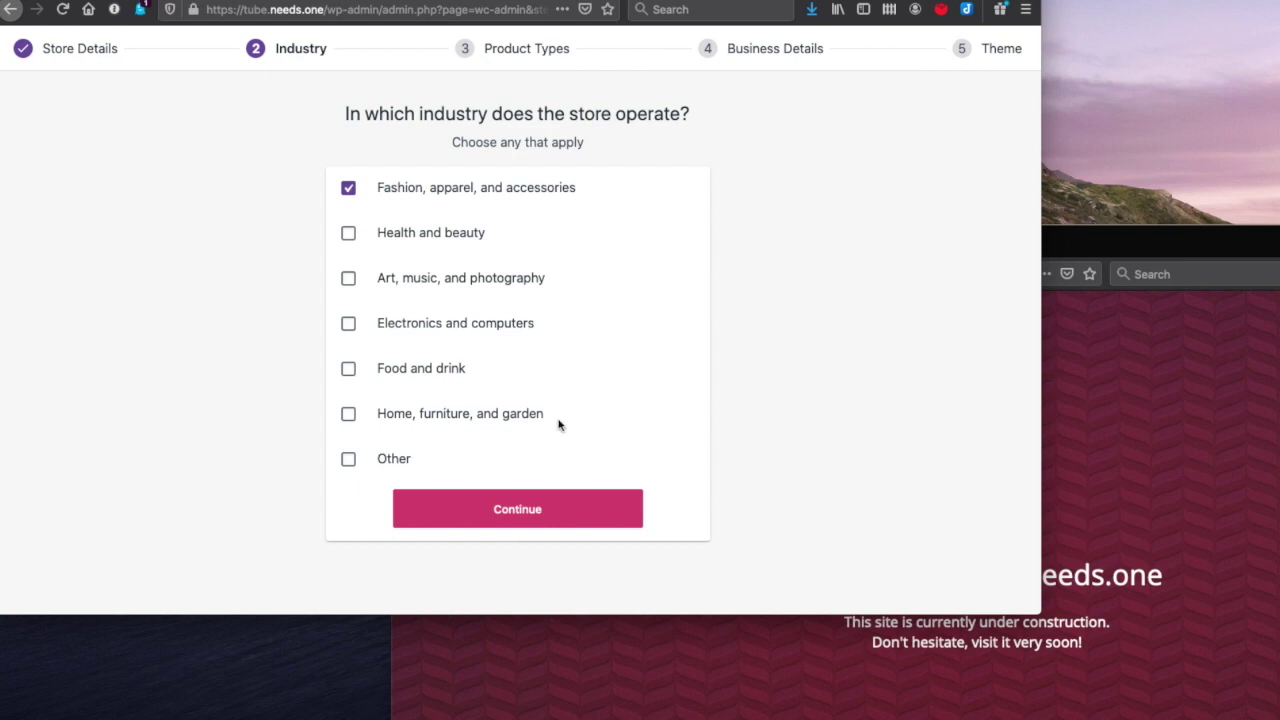
click(463, 503)
scroll(723, 343, down, 1)
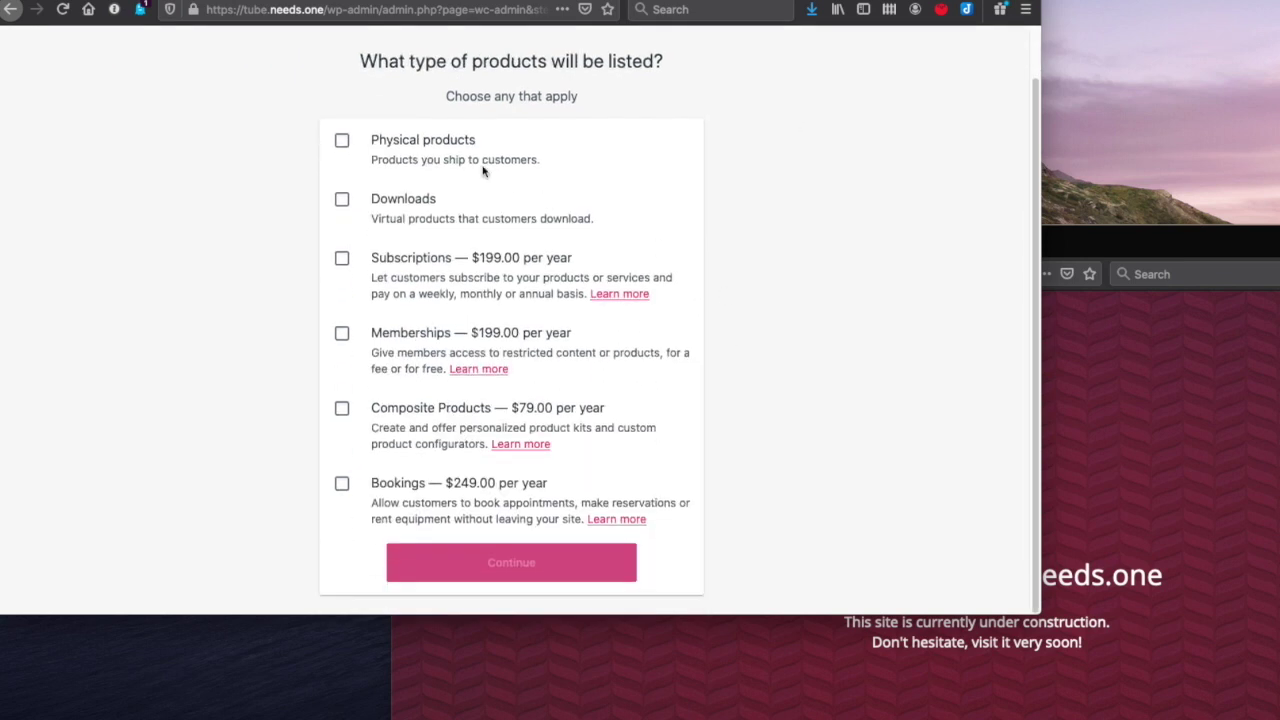
- Select Physical products and Downloads as product types and continue
click(343, 141)
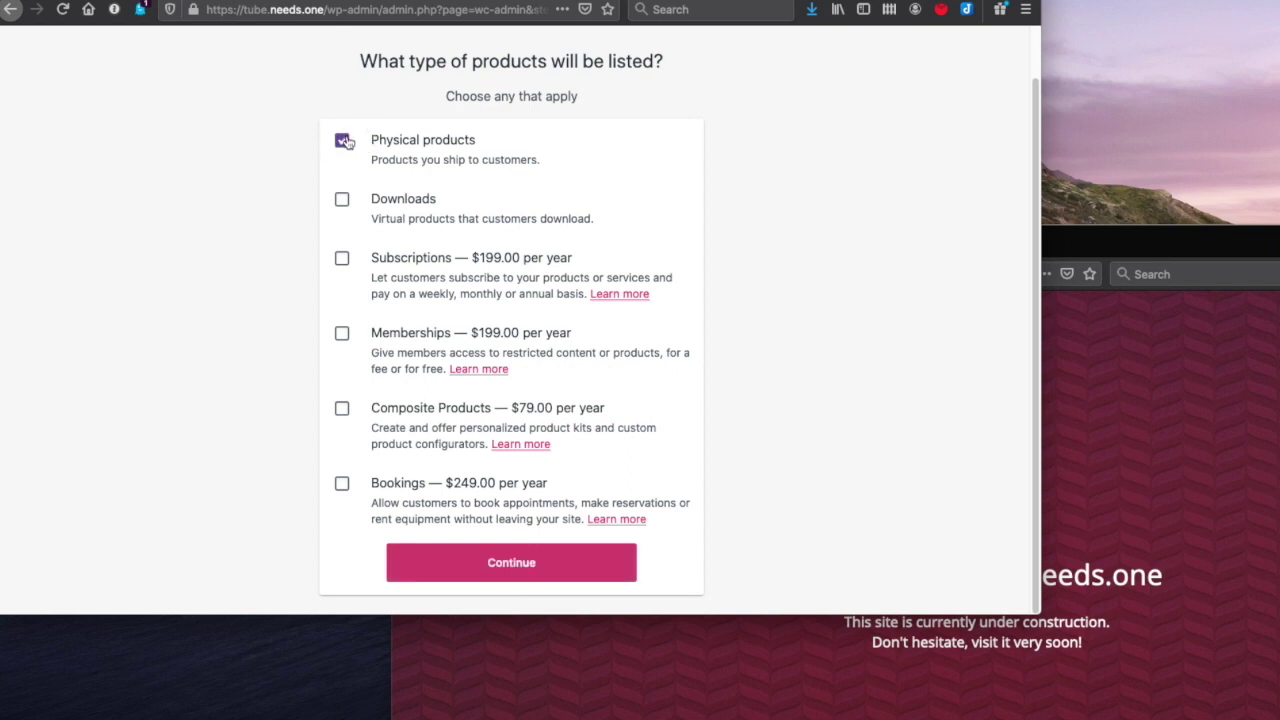
click(342, 201)
click(500, 561)
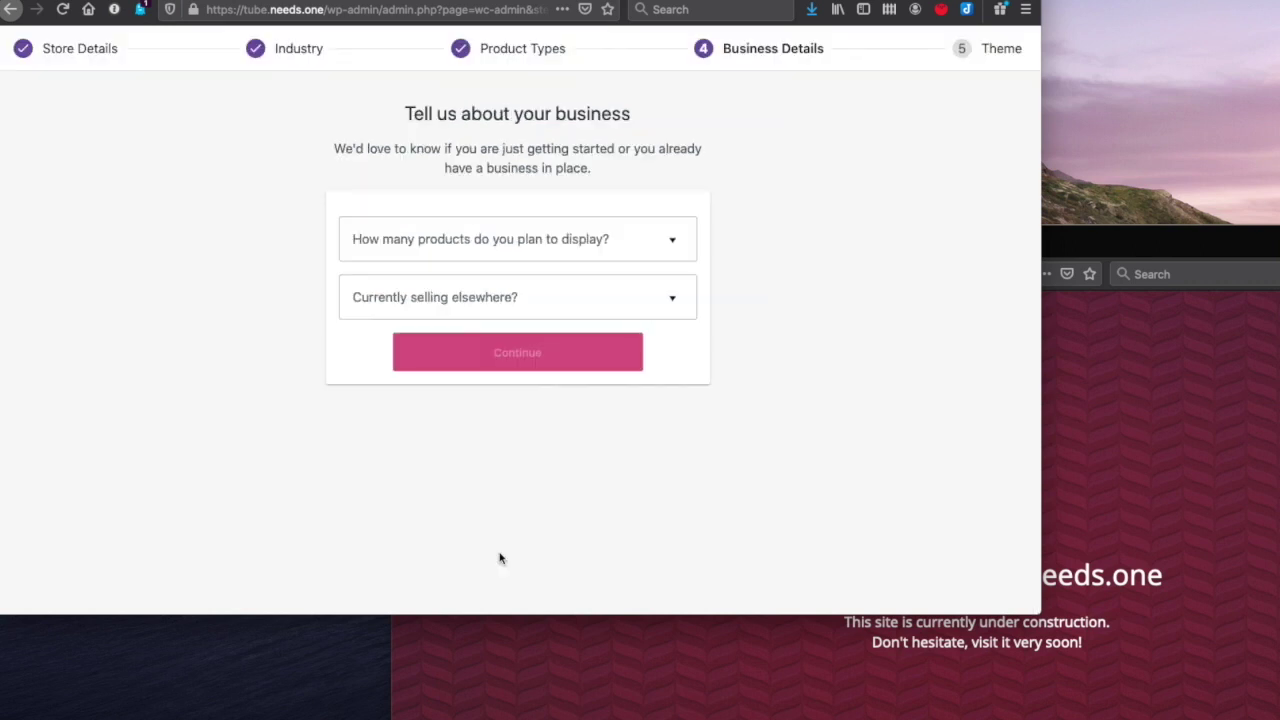
- Answer that there are no products yet and the store sells nowhere else
click(526, 296)
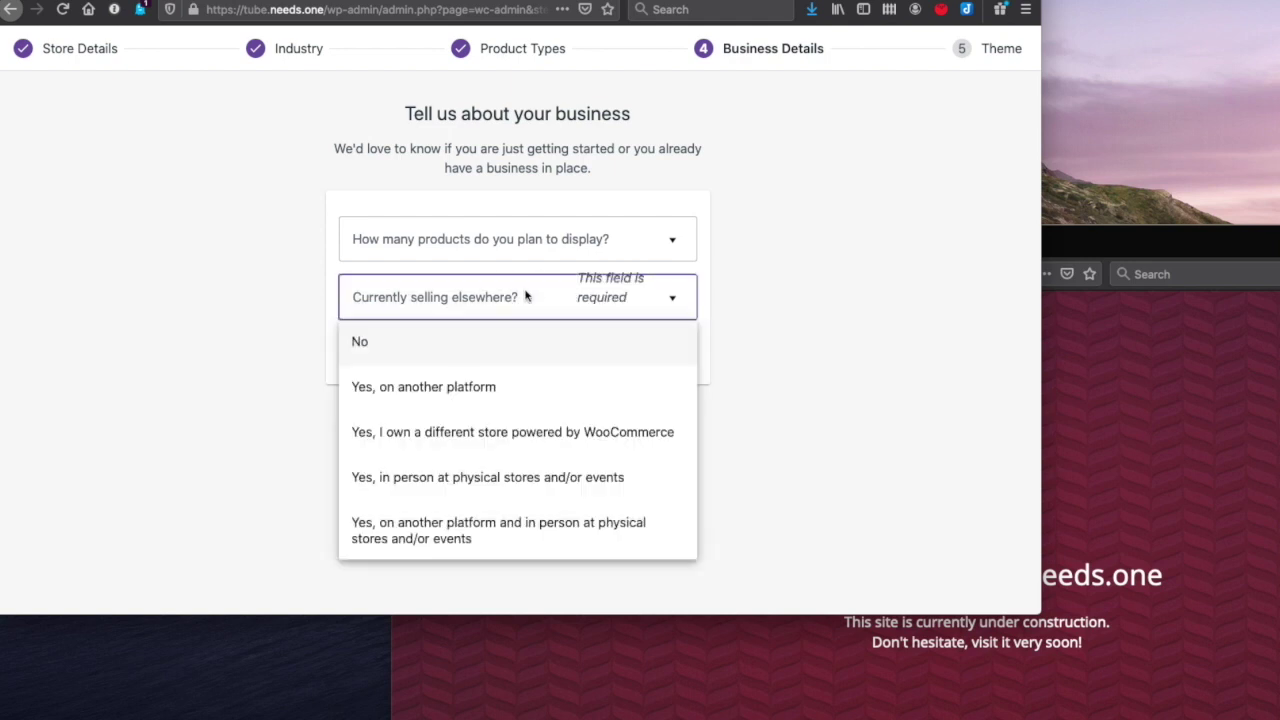
click(533, 262)
click(531, 254)
click(439, 296)
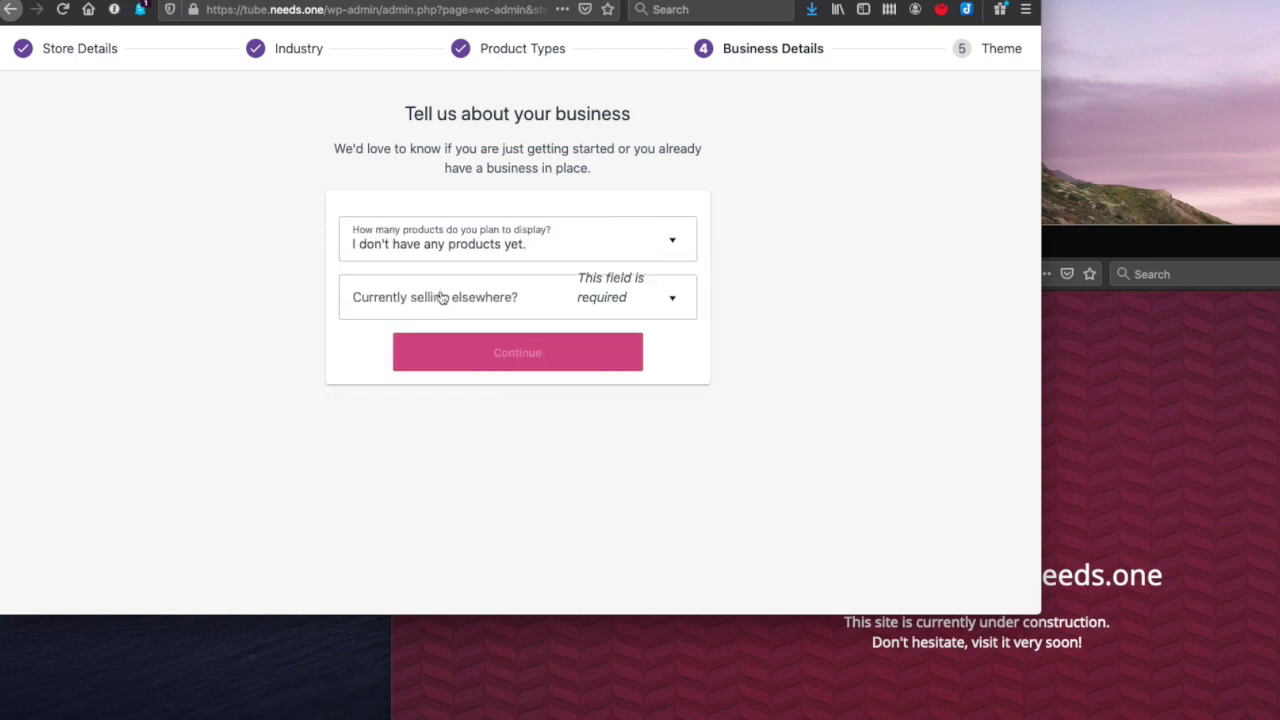
click(441, 297)
click(369, 350)
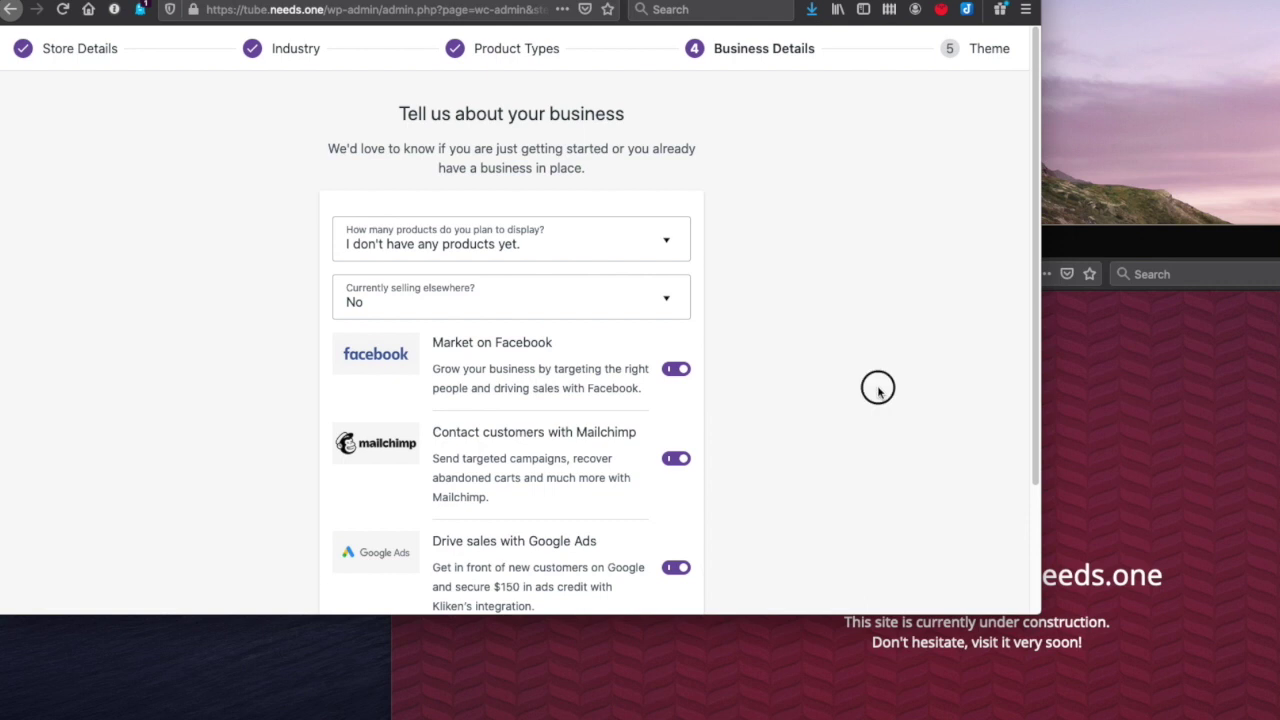
scroll(147, 383, down, 3)
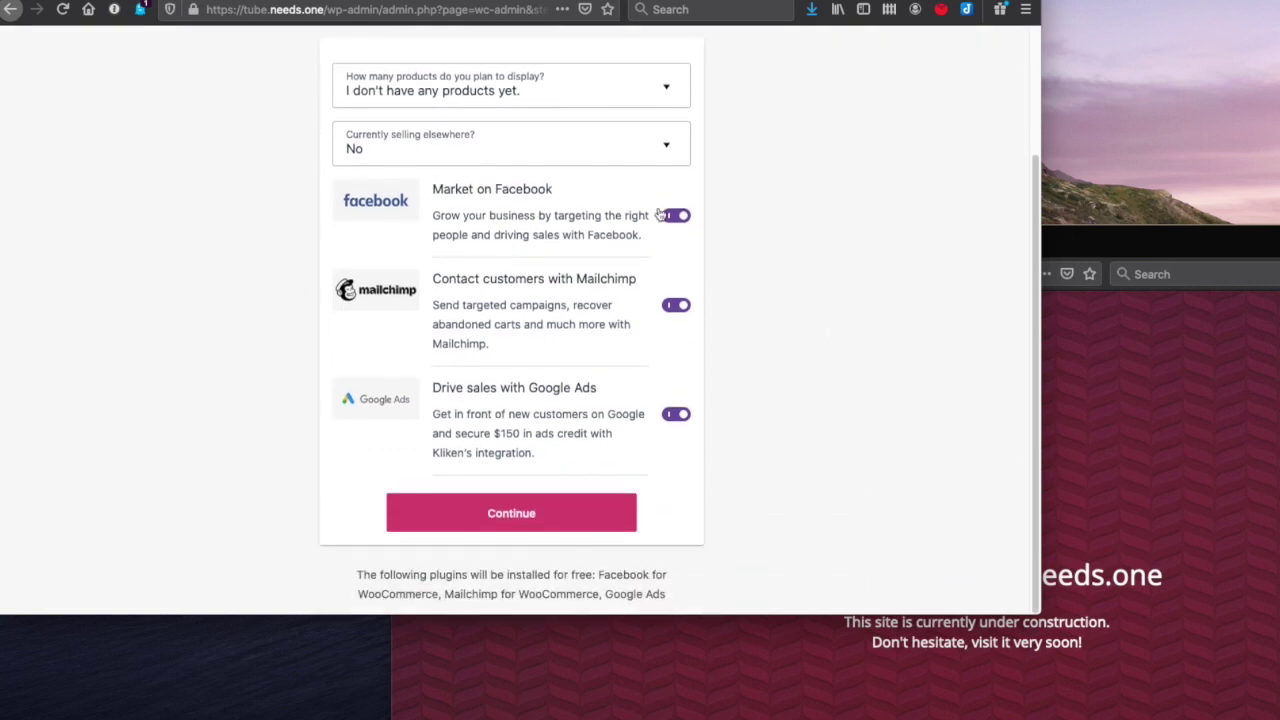
- Switch off the Facebook, Google Ads and Mailchimp add-ons and continue
click(678, 218)
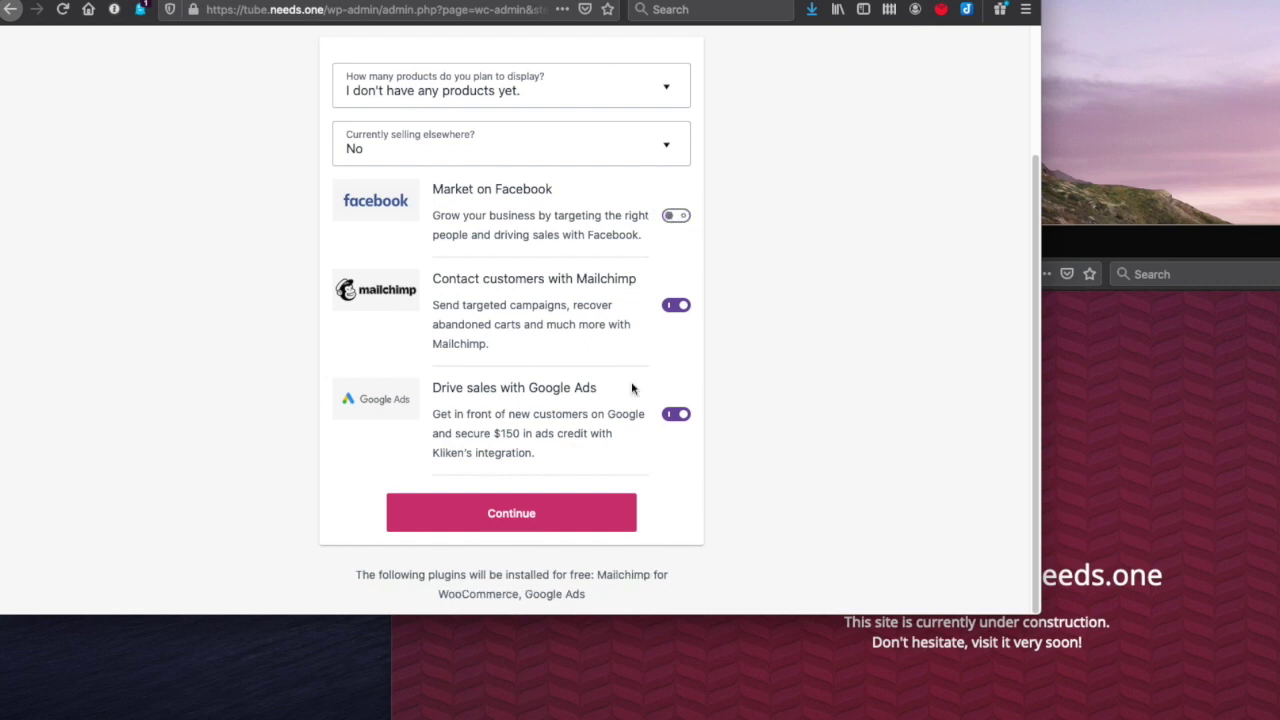
click(674, 418)
click(676, 307)
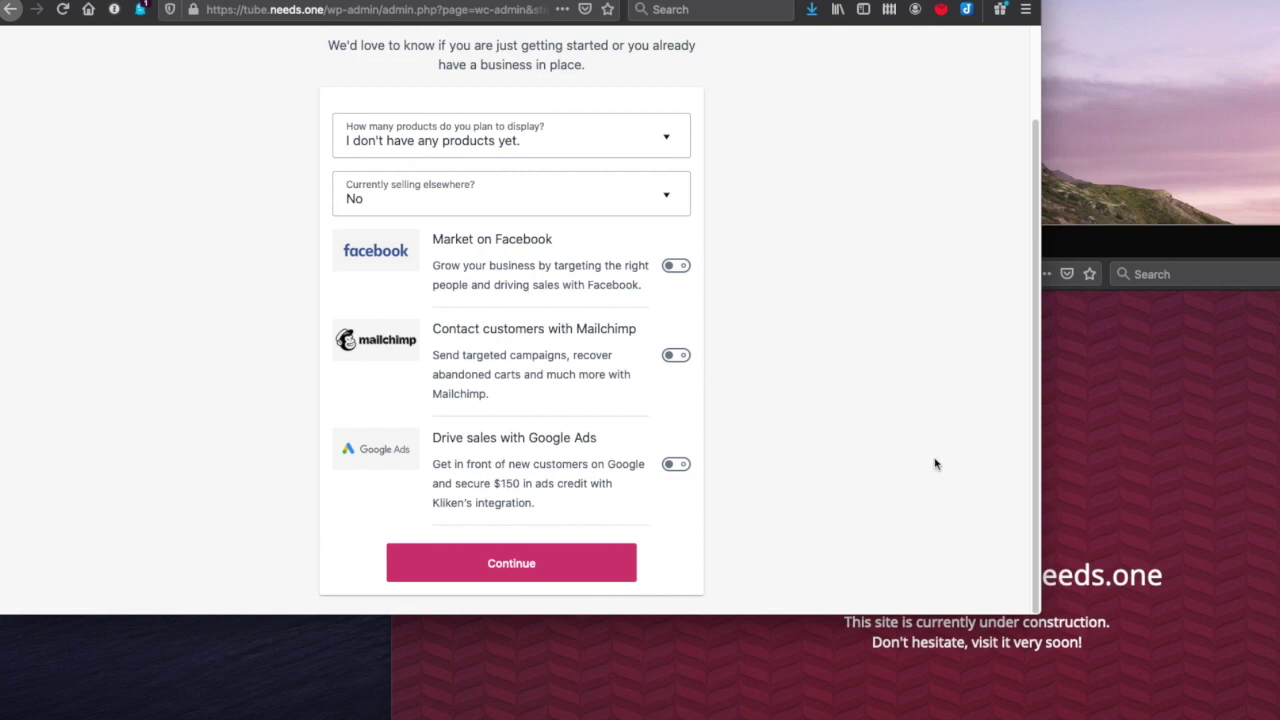
click(510, 564)
- Scroll through the theme options to compare Divi creative agency with Storefront and others
scroll(112, 298, down, 2)
scroll(112, 298, up, 2)
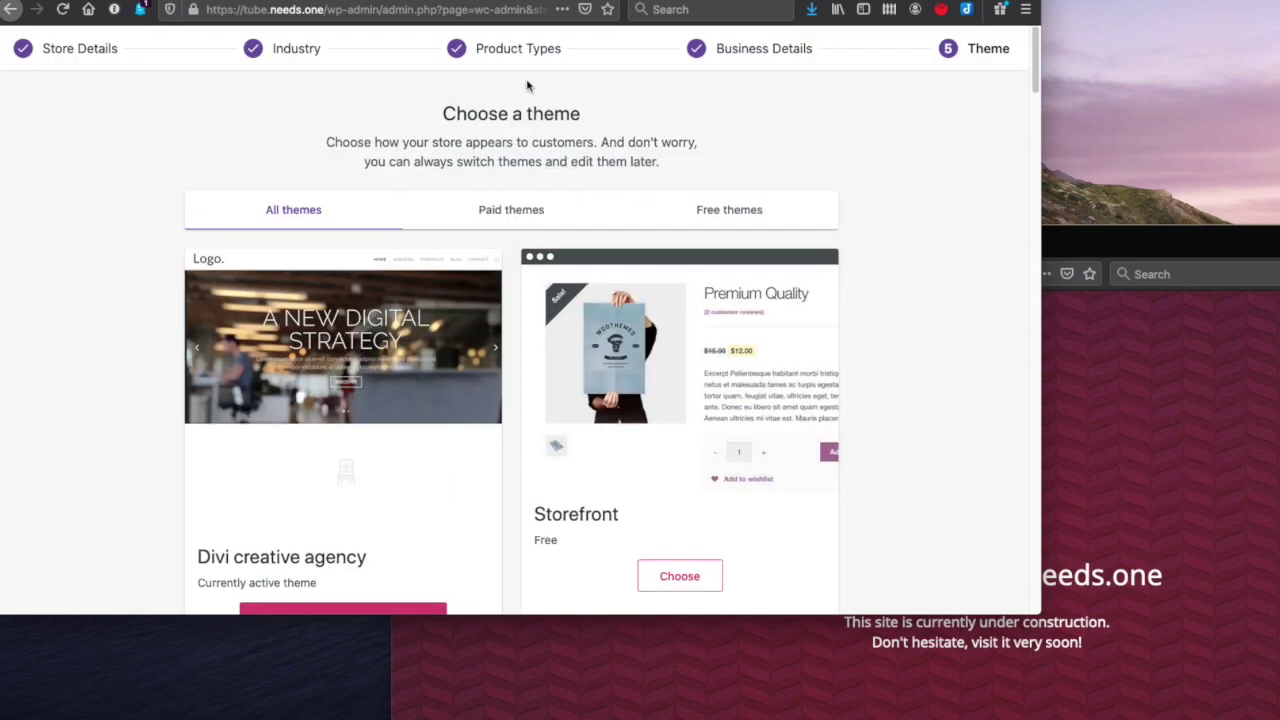
scroll(27, 385, down, 4)
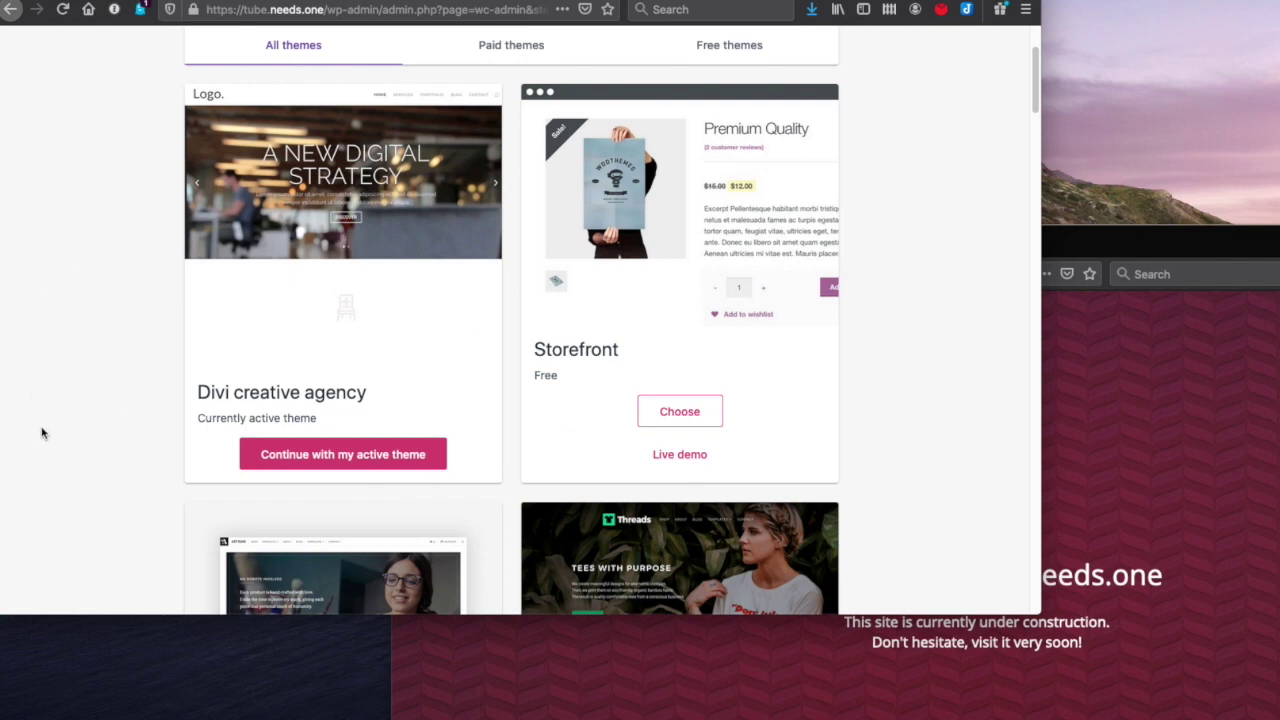
scroll(92, 385, up, 4)
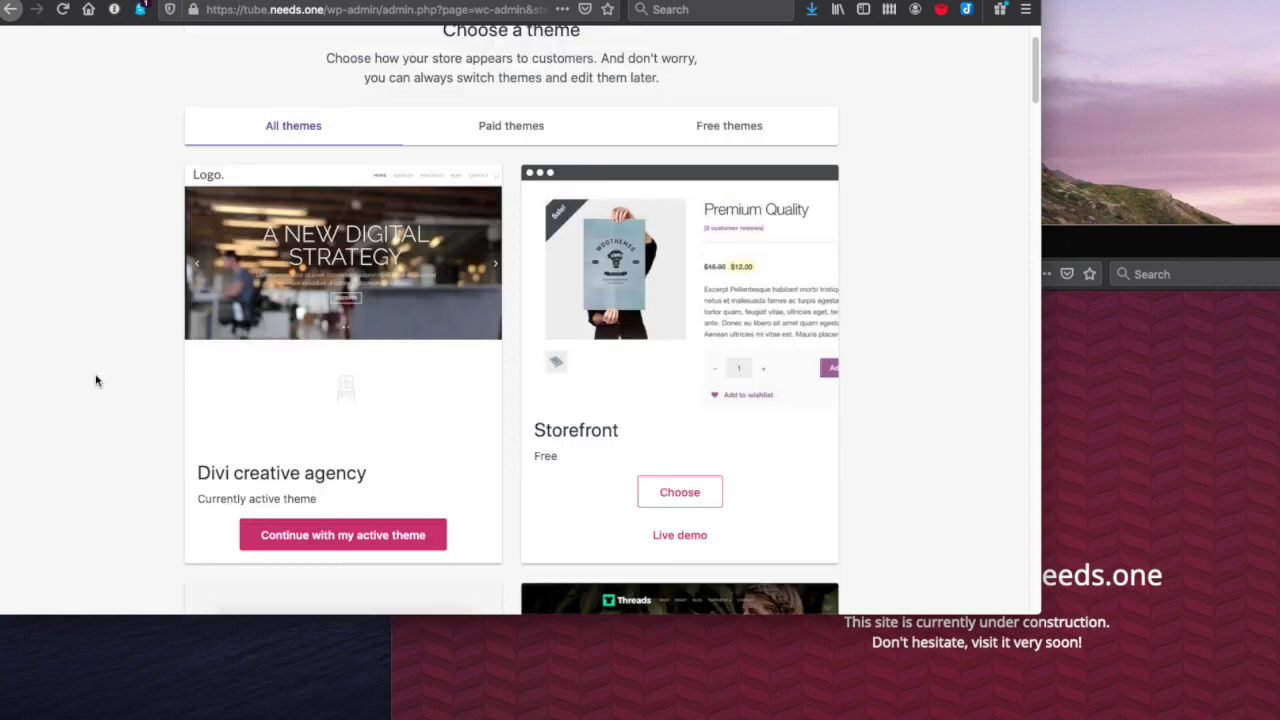
scroll(95, 378, down, 2)
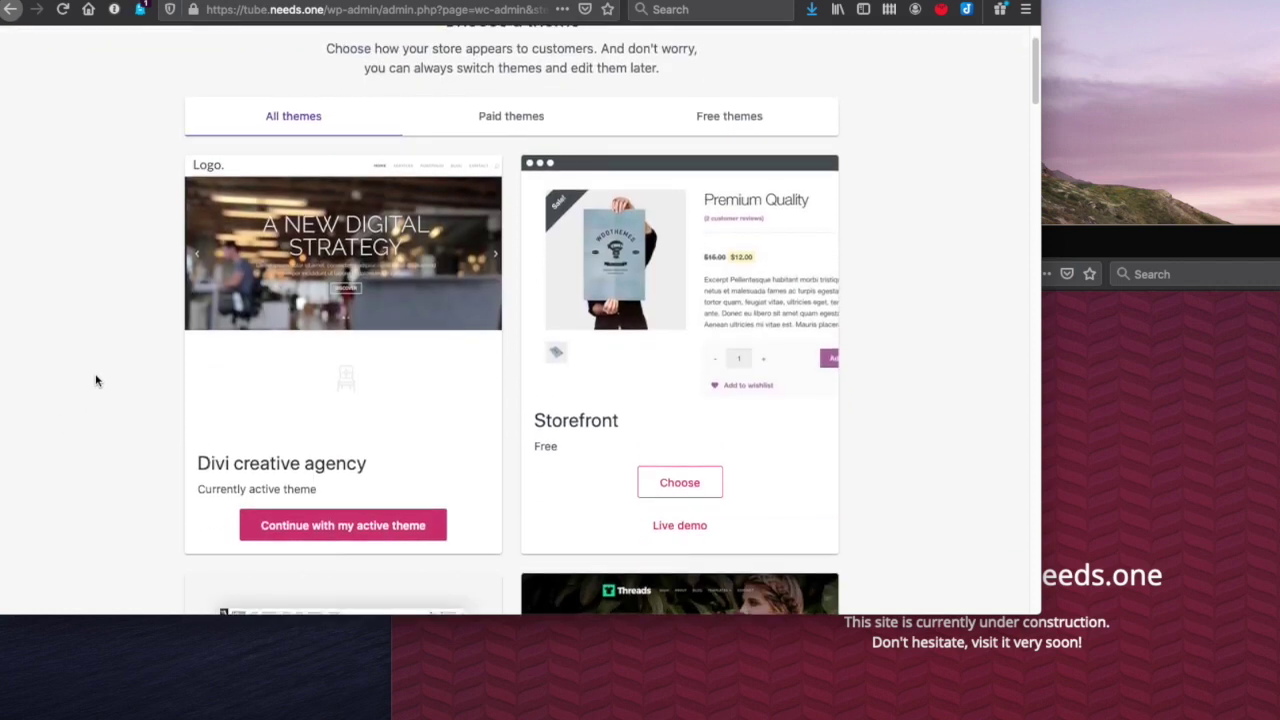
scroll(145, 380, down, 20)
scroll(145, 380, down, 2)
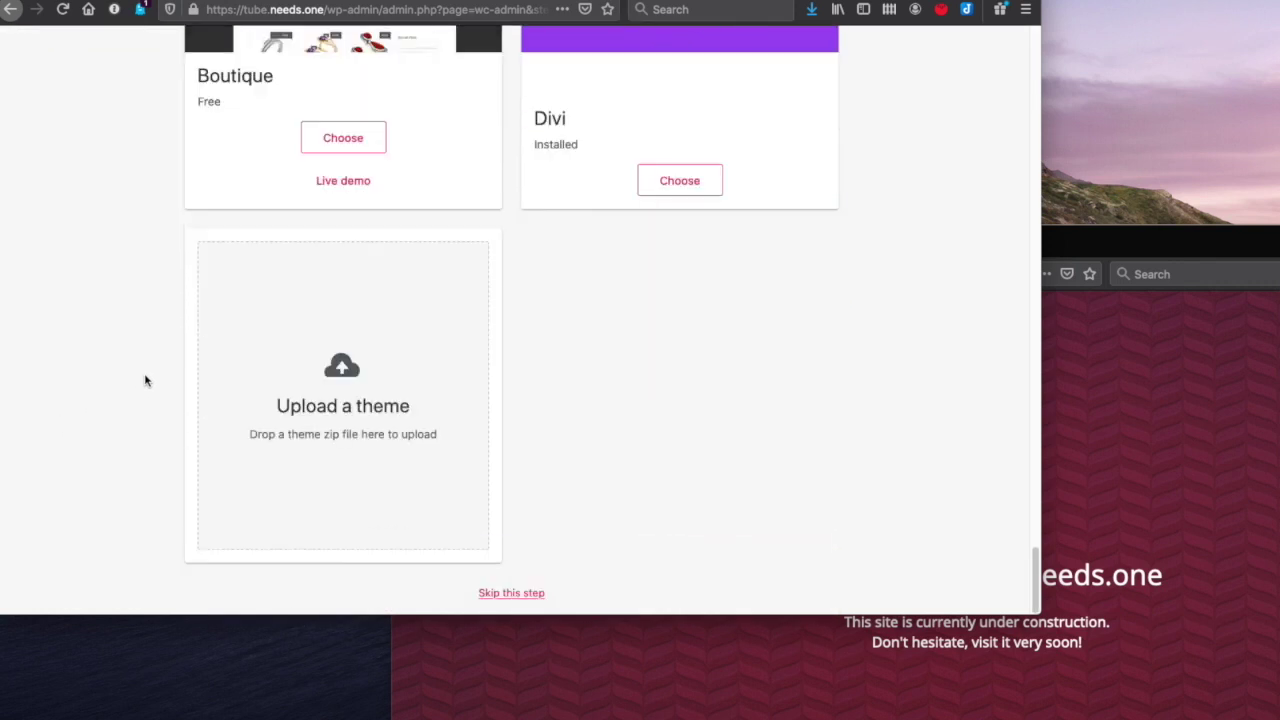
scroll(145, 375, up, 15)
scroll(145, 365, up, 6)
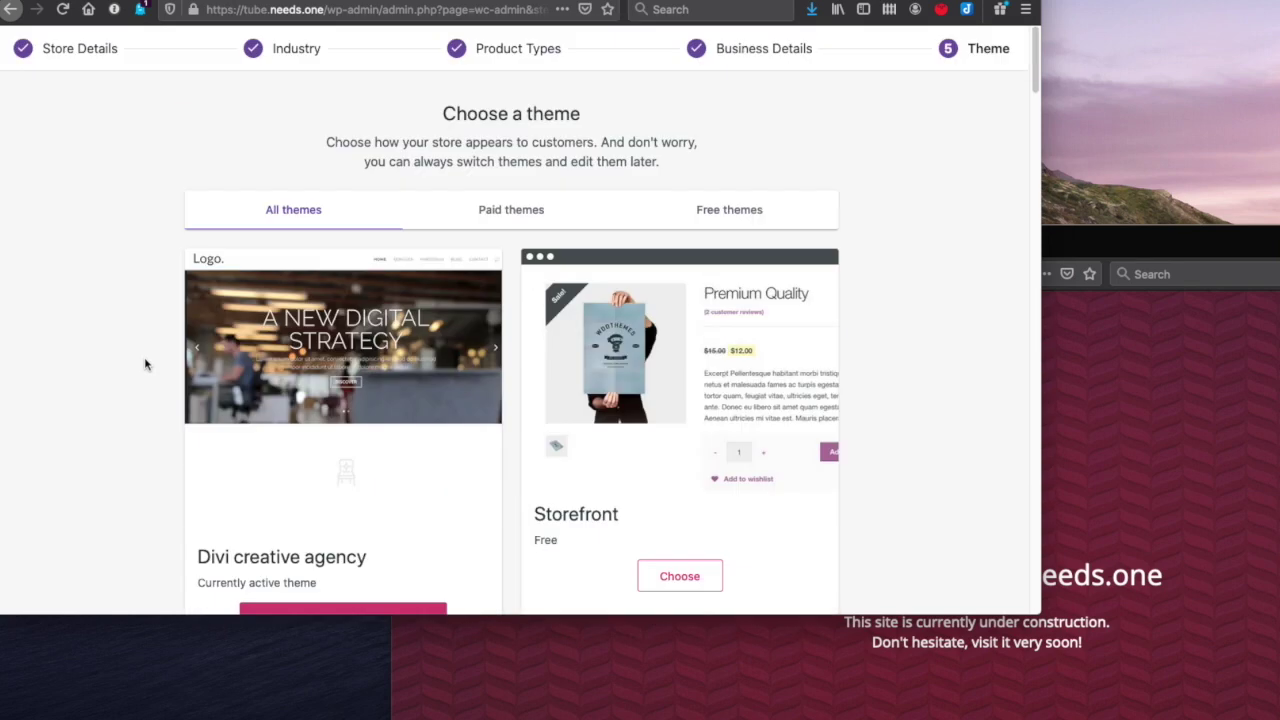
scroll(143, 363, down, 2)
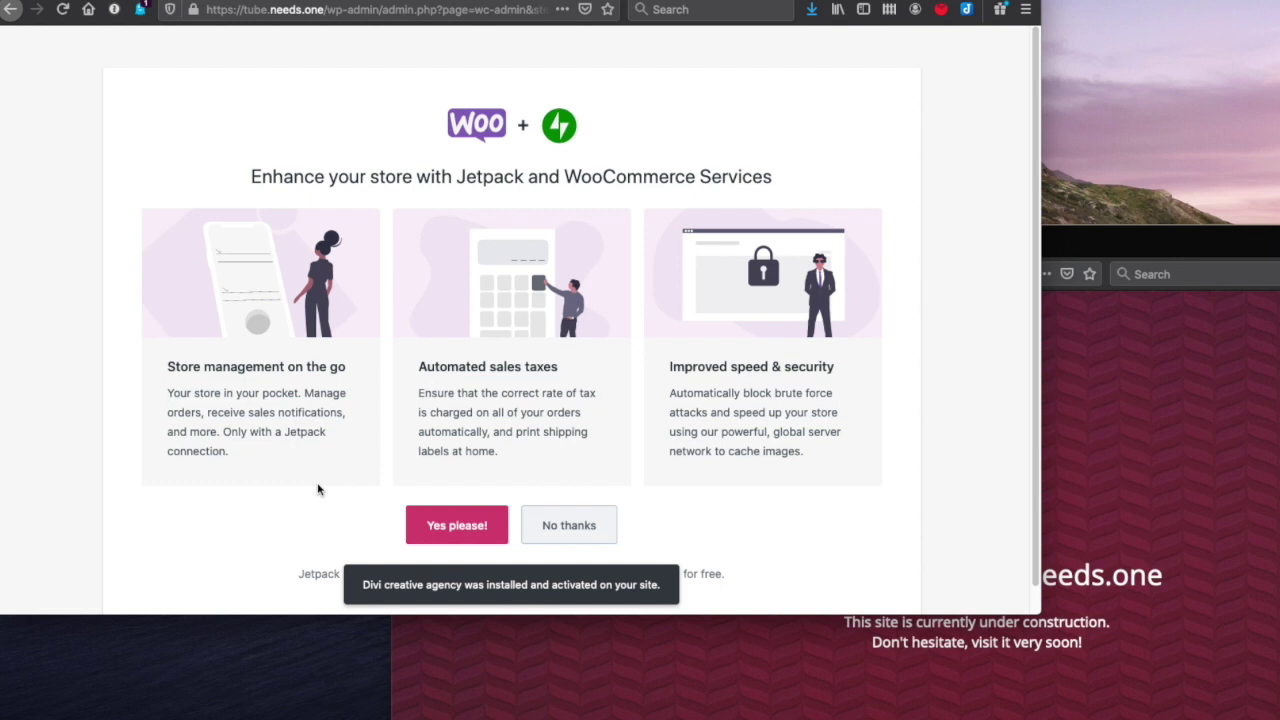
- Decline the Jetpack and WooCommerce Services add-ons with 'No thanks'
scroll(703, 500, down, 1)
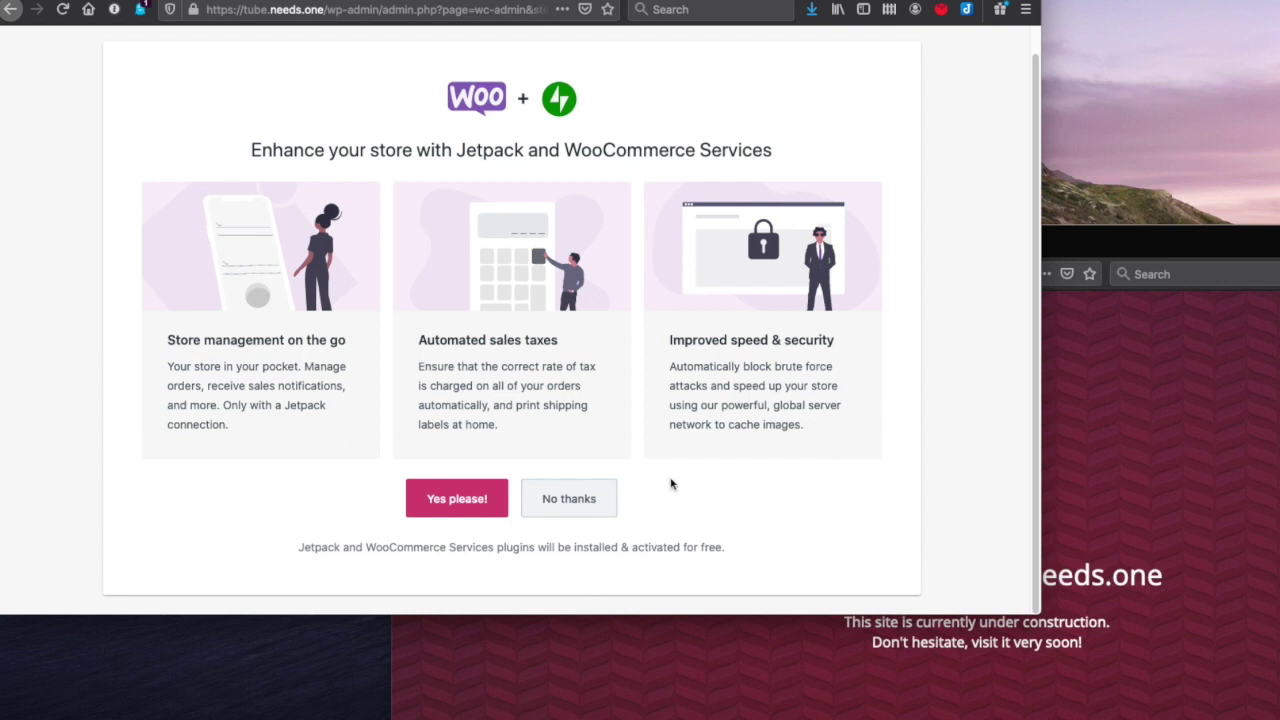
click(588, 497)
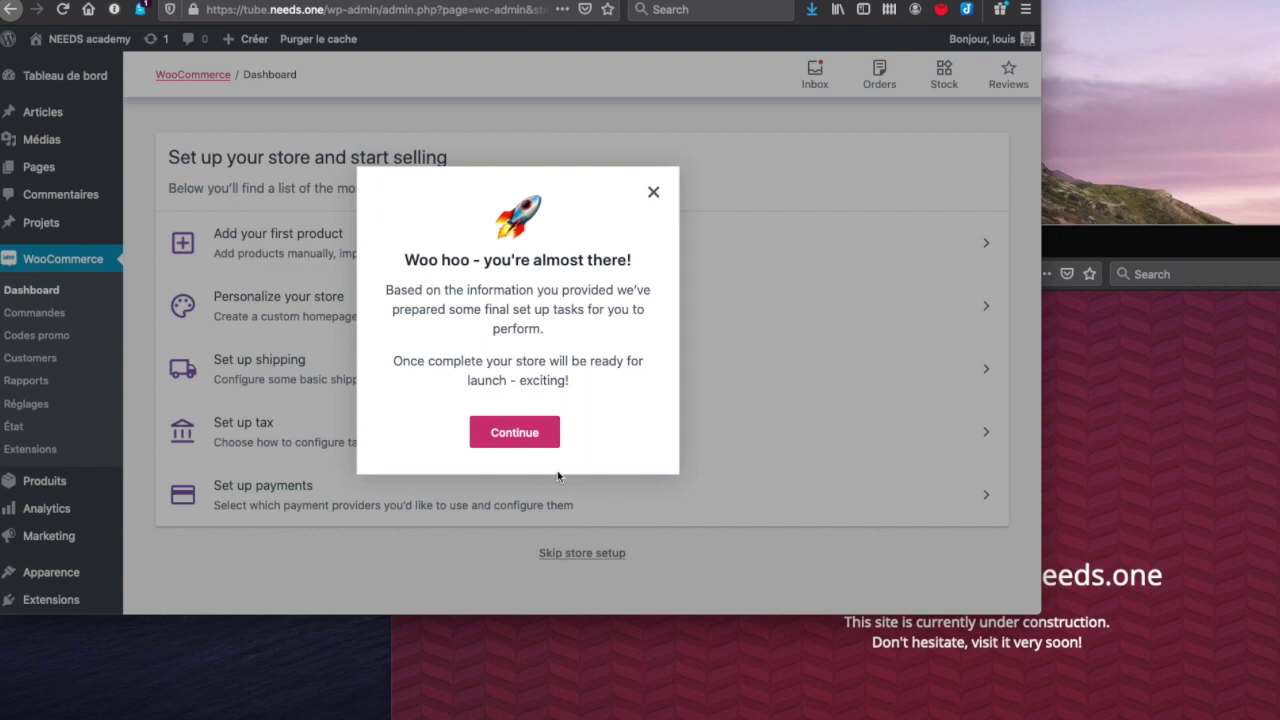
- Dismiss the 'Woo hoo' almost-there message and go to Extensions > Ajouter (Add Plugins)
click(511, 433)
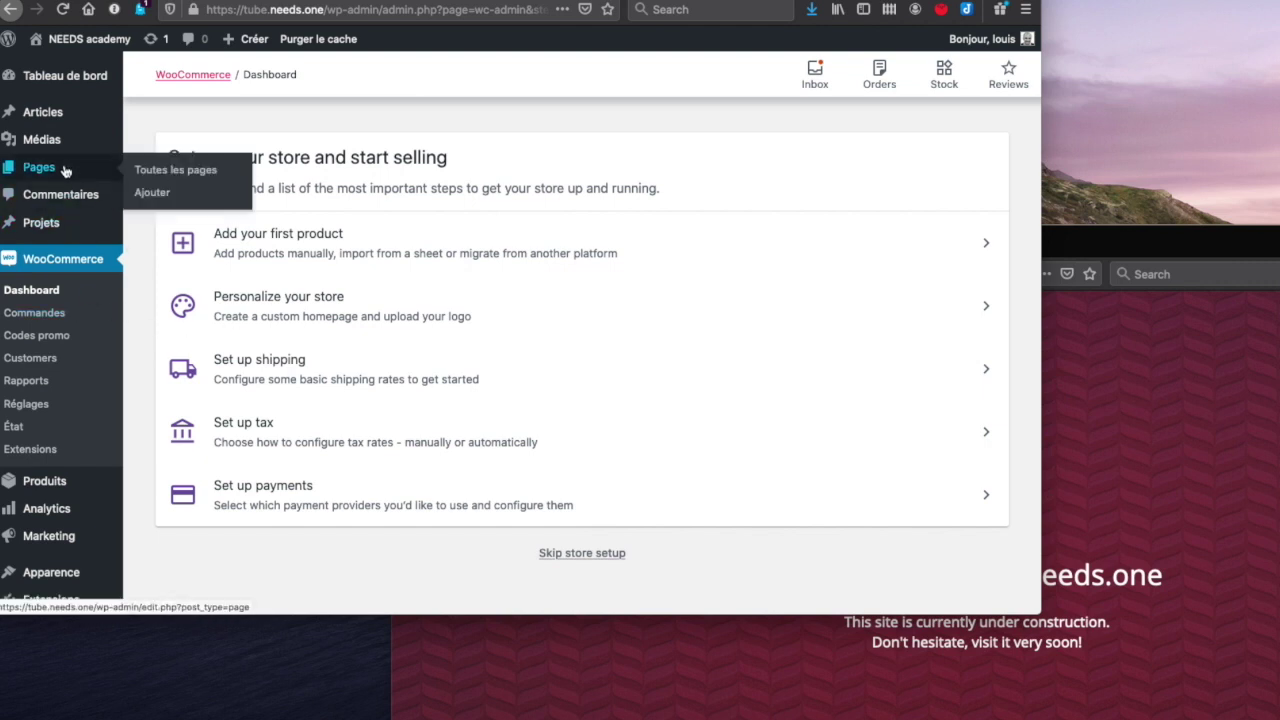
mouse_move(60, 510)
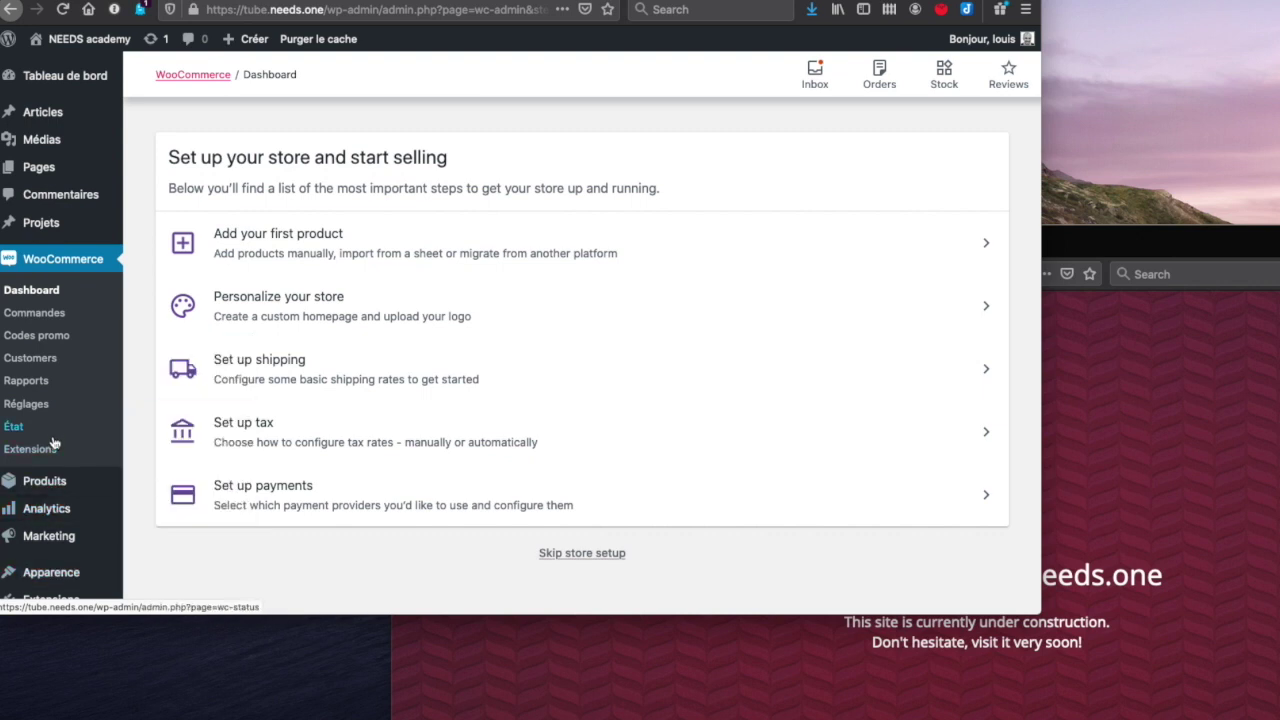
mouse_move(50, 599)
click(160, 511)
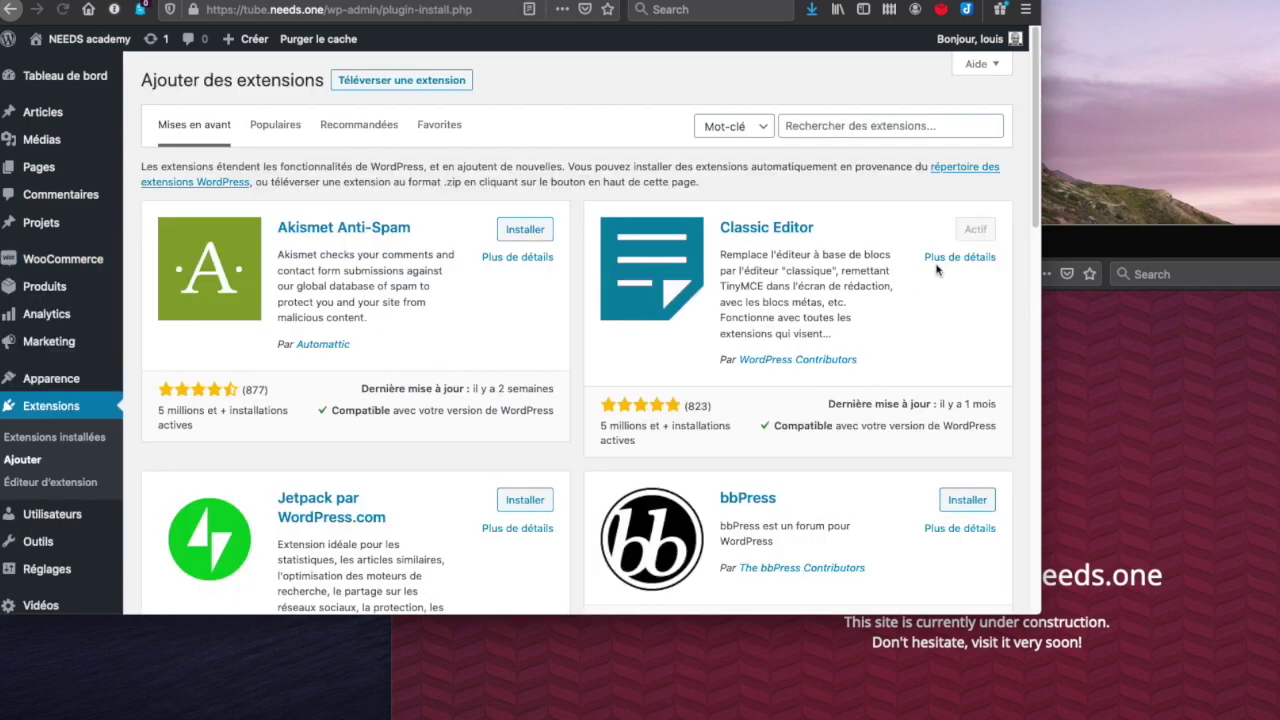
- Start a plugin upload and browse to kDrive > NEEDS > WordpressPluginsThemes
click(404, 84)
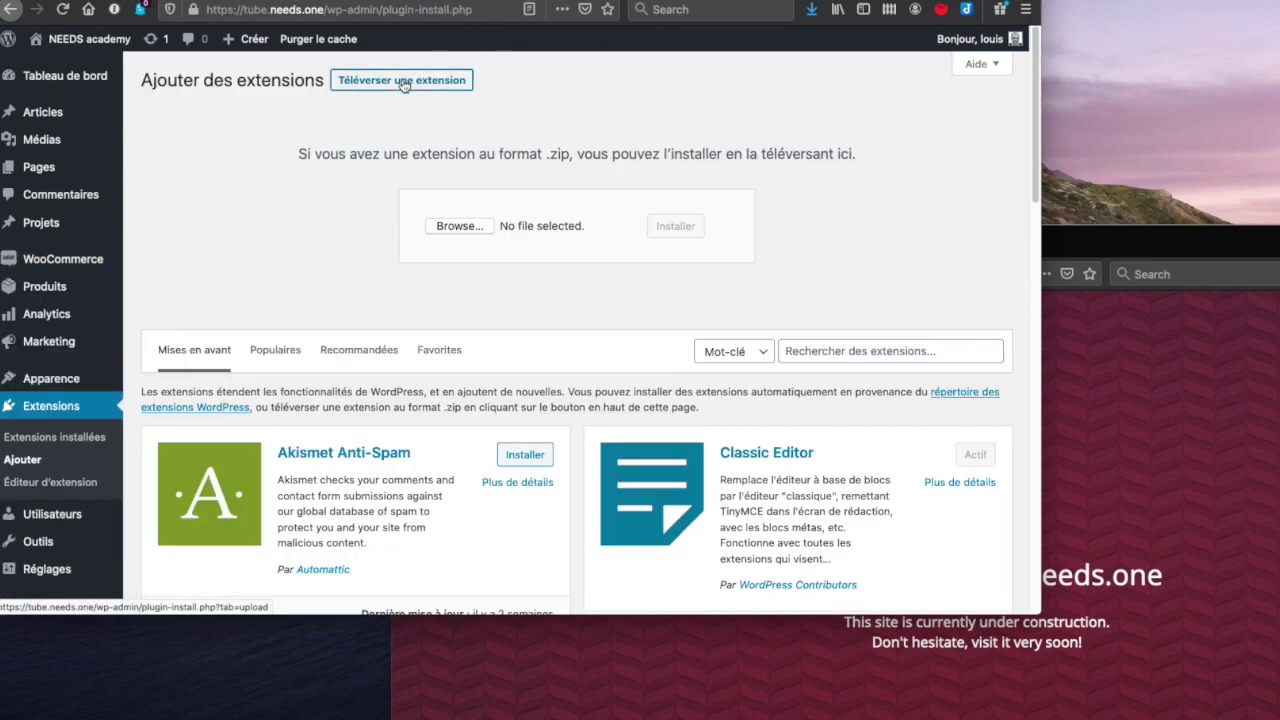
click(448, 226)
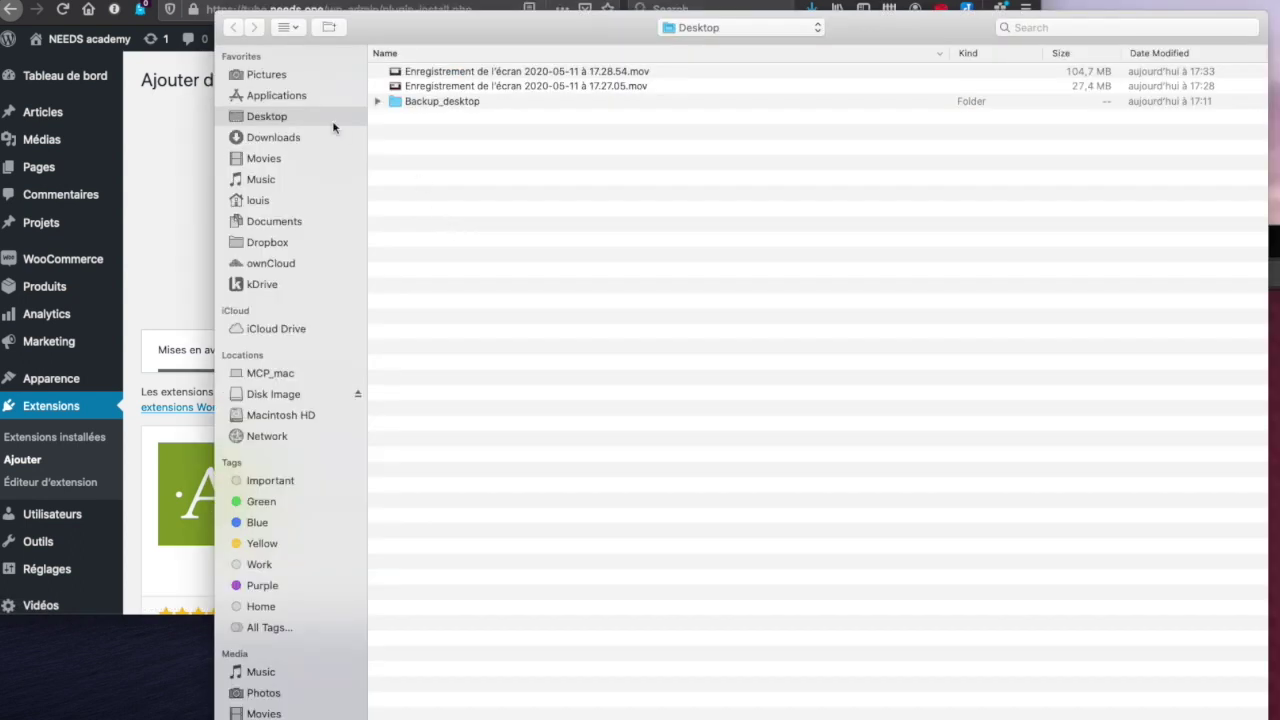
click(275, 263)
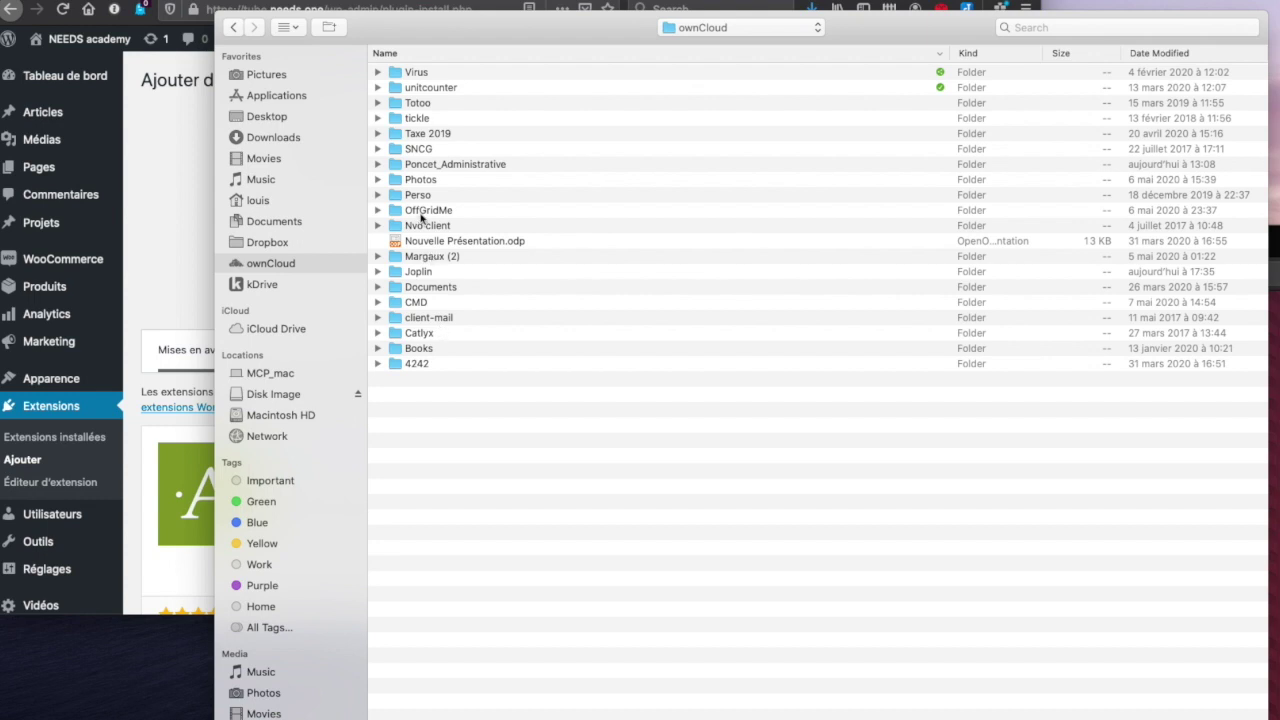
click(440, 240)
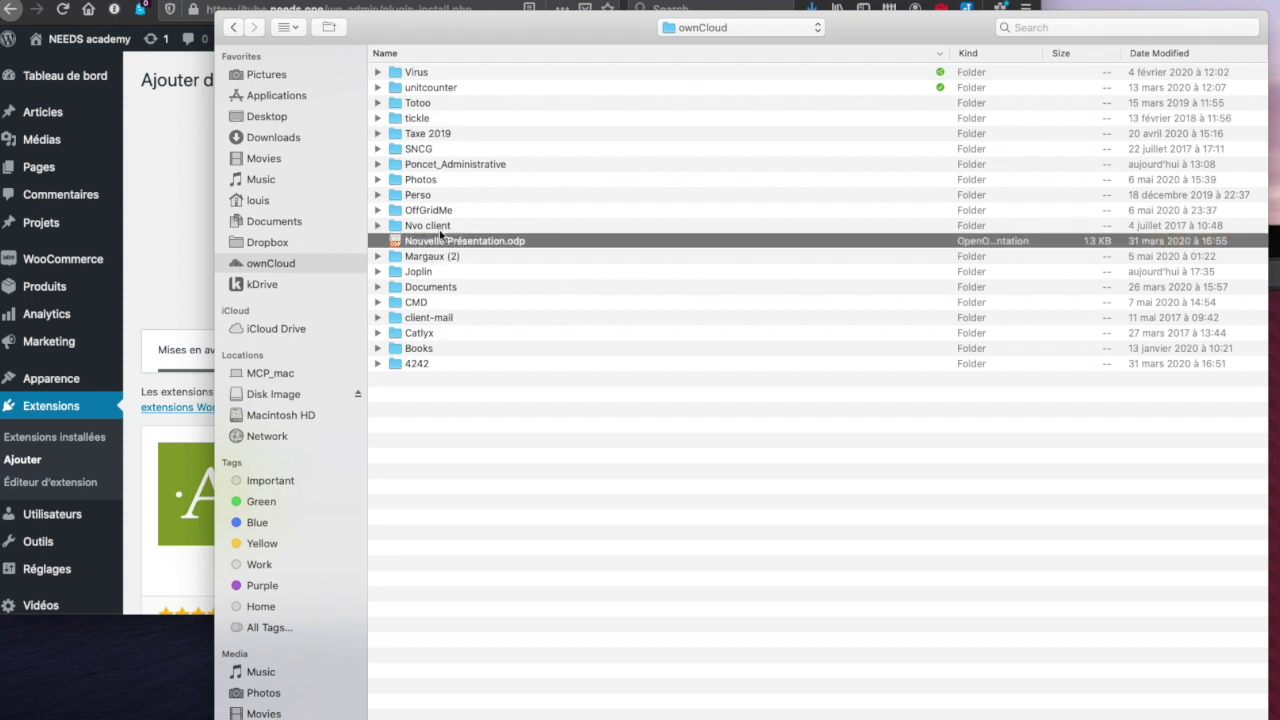
click(285, 284)
click(420, 212)
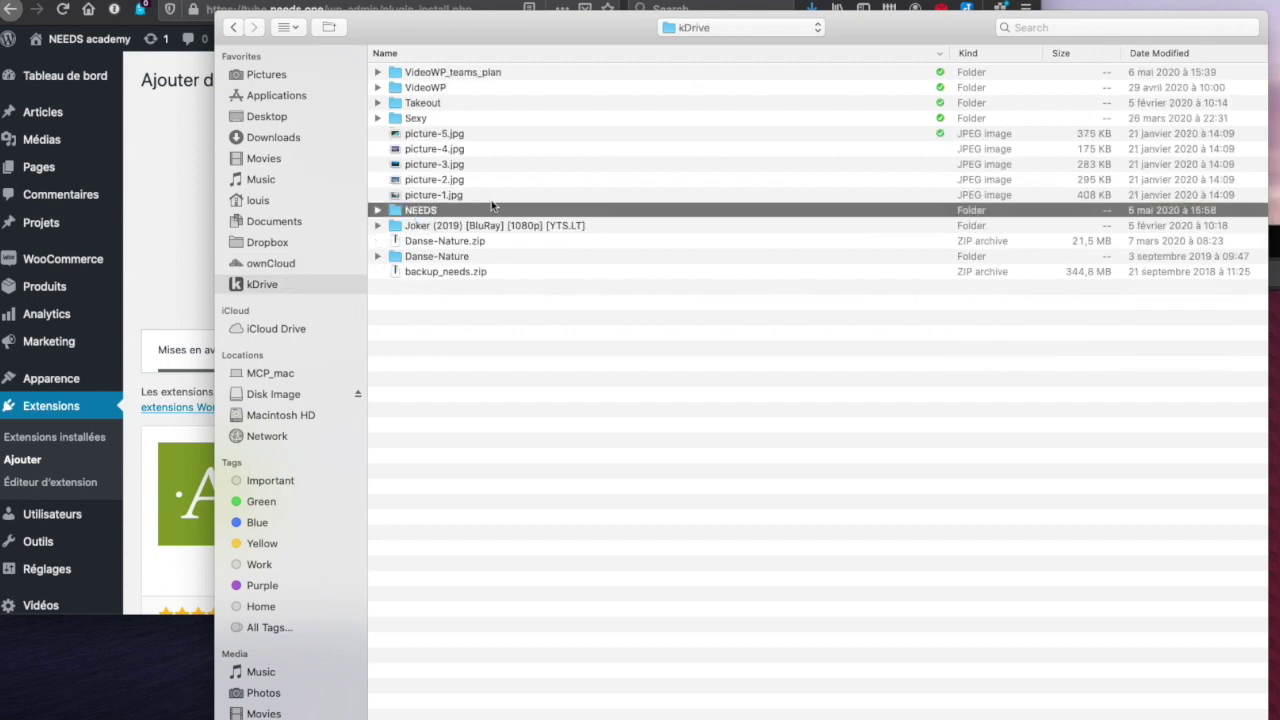
double_click(460, 208)
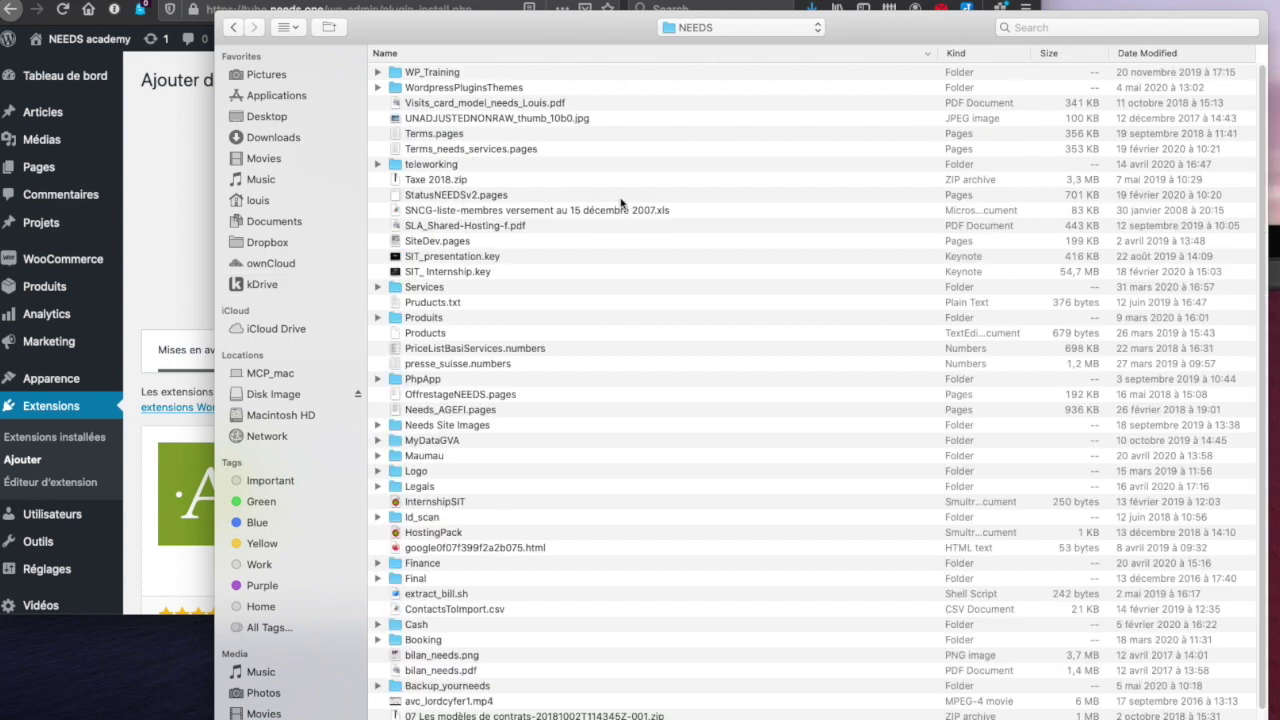
click(513, 74)
double_click(506, 87)
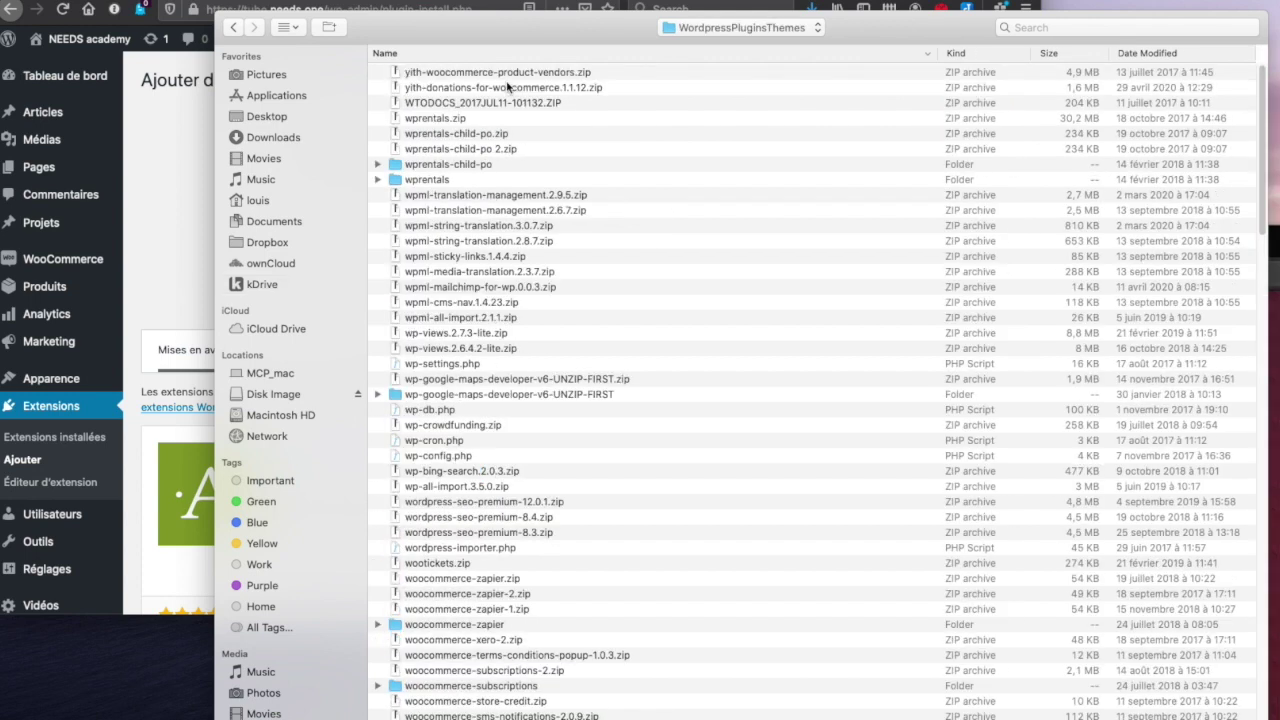
- Sort by date modified, choose no-captcha-recaptcha-for-woocommerce.1.2.6.zip and install it
click(1146, 54)
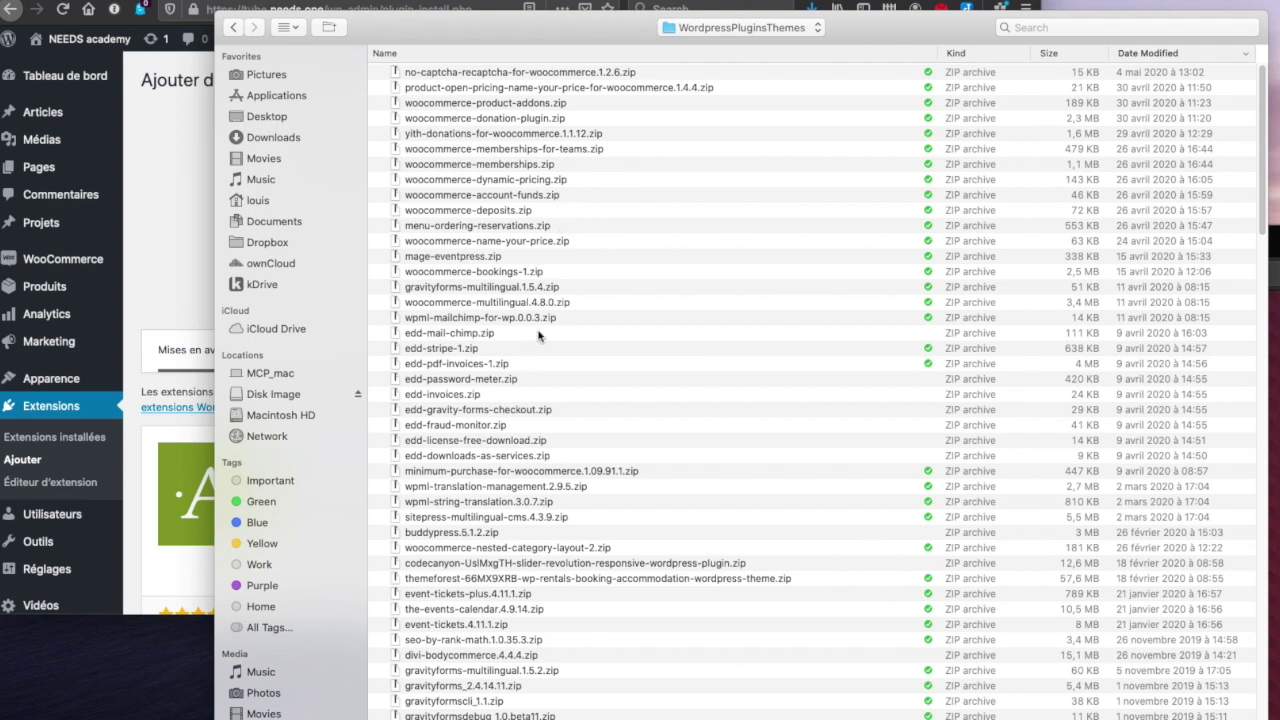
click(465, 74)
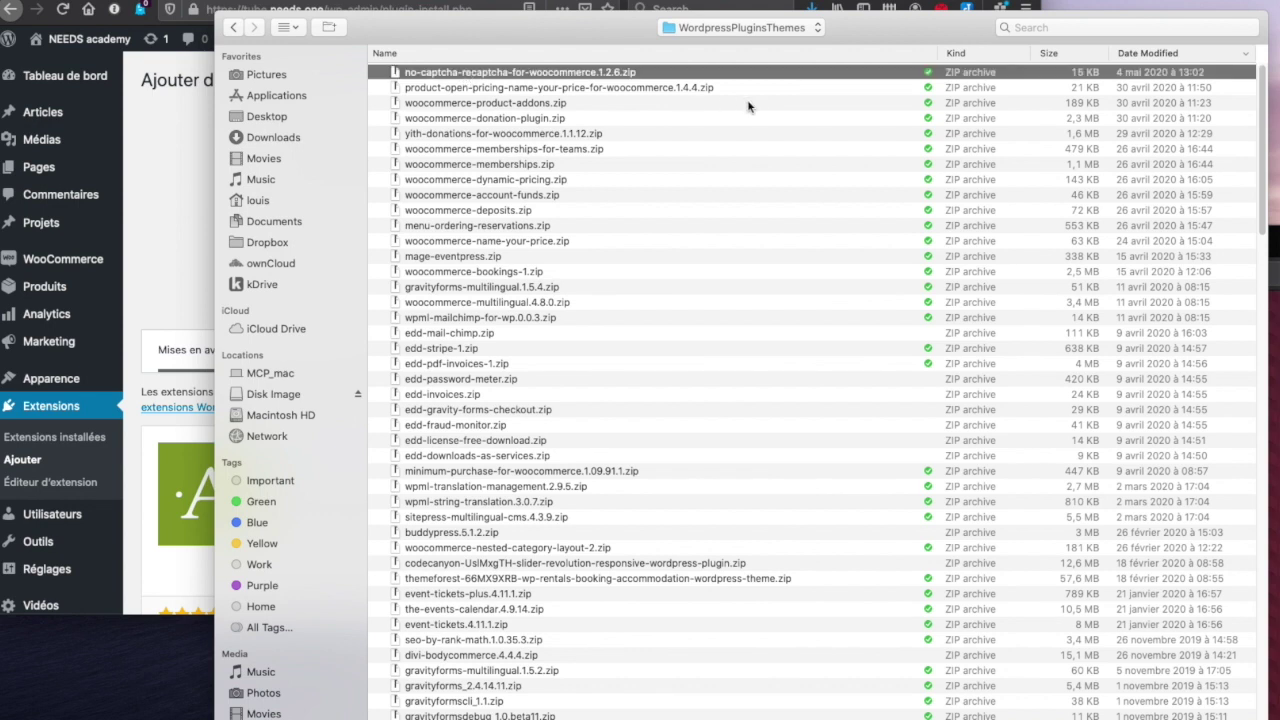
key(Return)
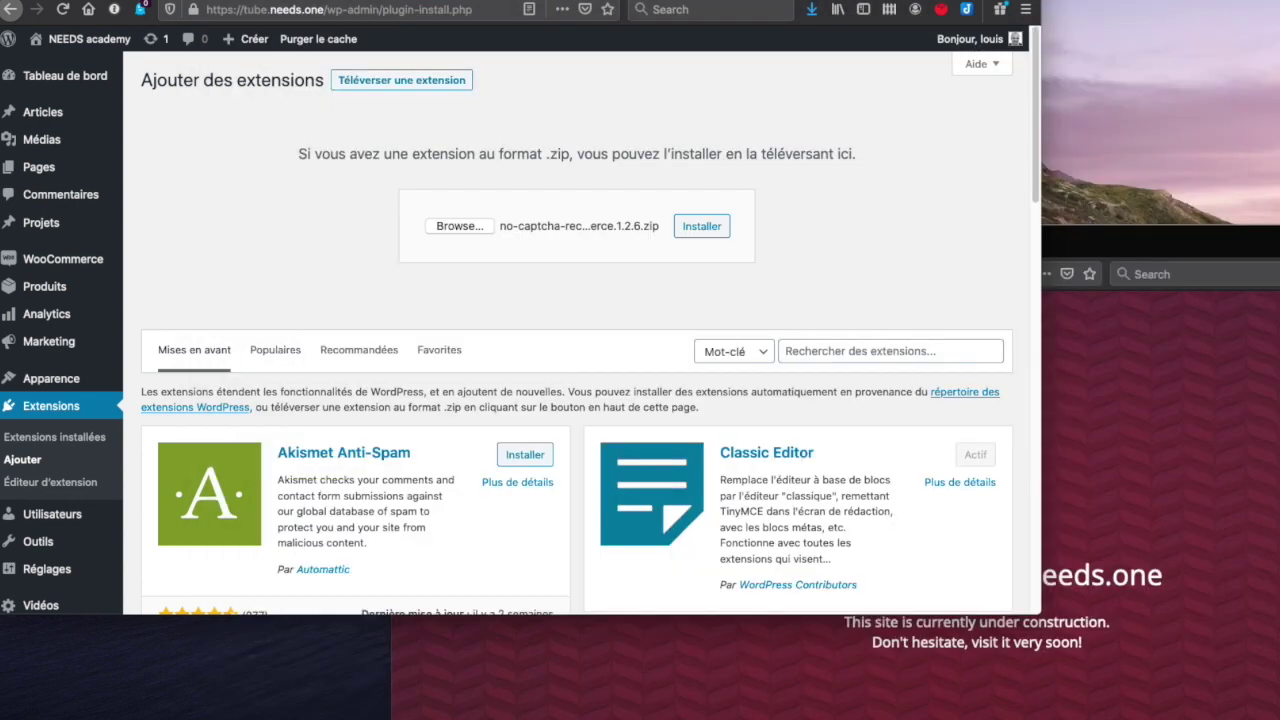
click(701, 226)
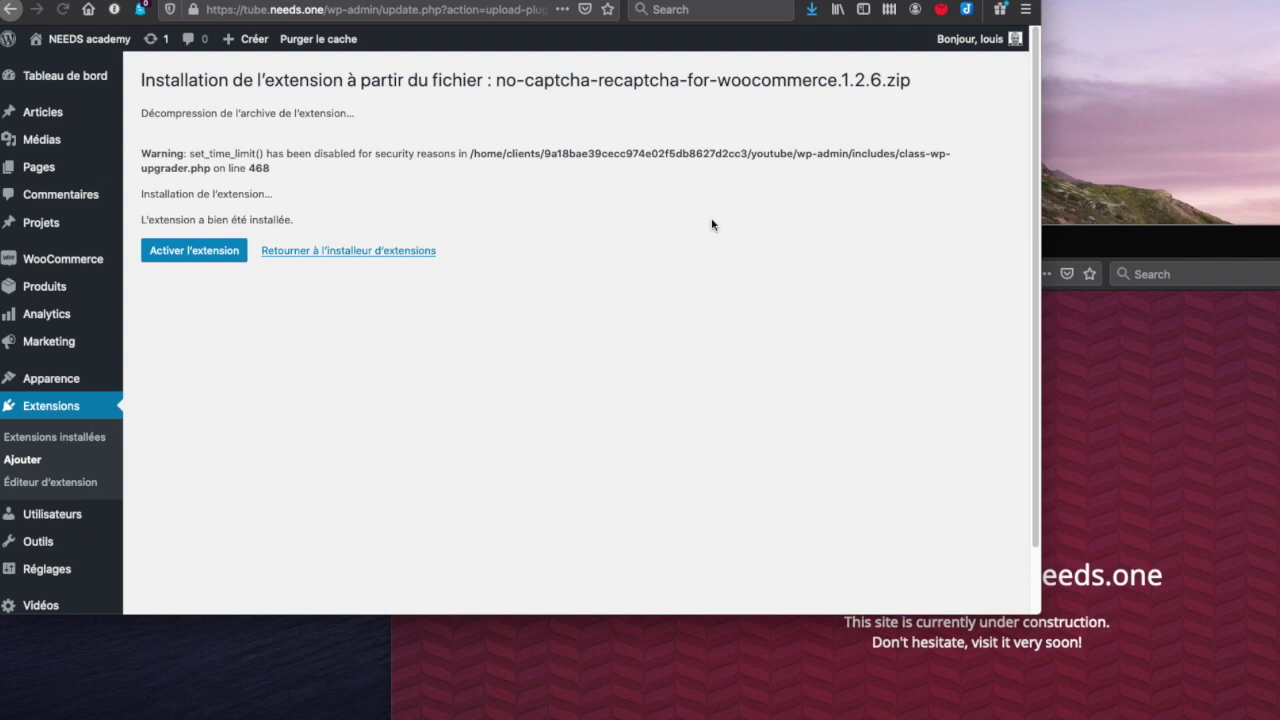
- Upload and install woocommerce-bookings-1.zip, then return to the plugin installer
click(349, 252)
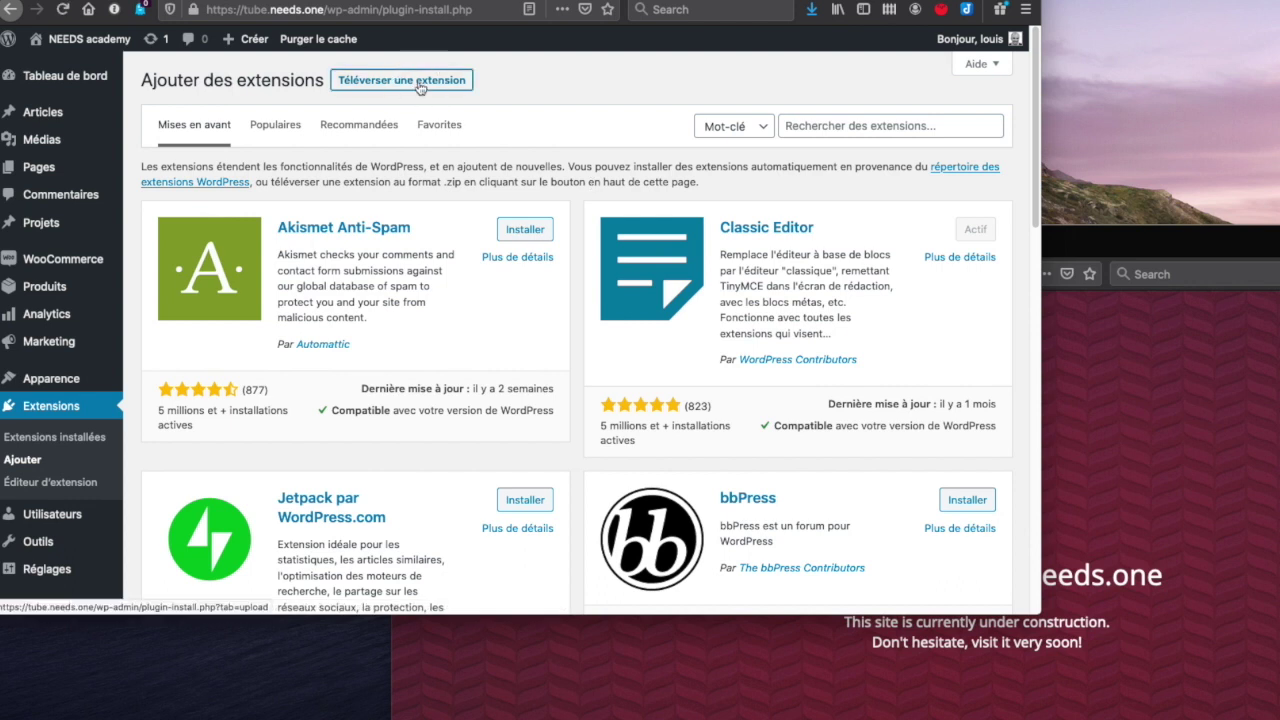
click(420, 86)
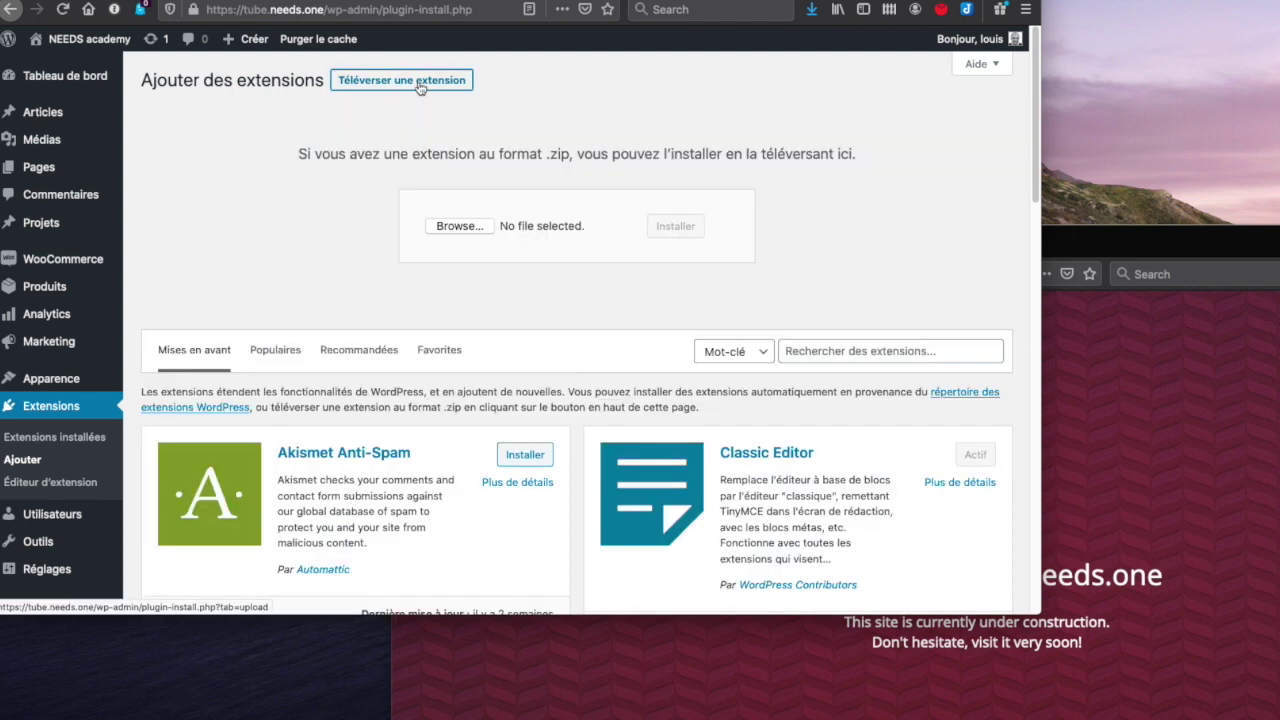
click(455, 222)
scroll(432, 236, up, 1)
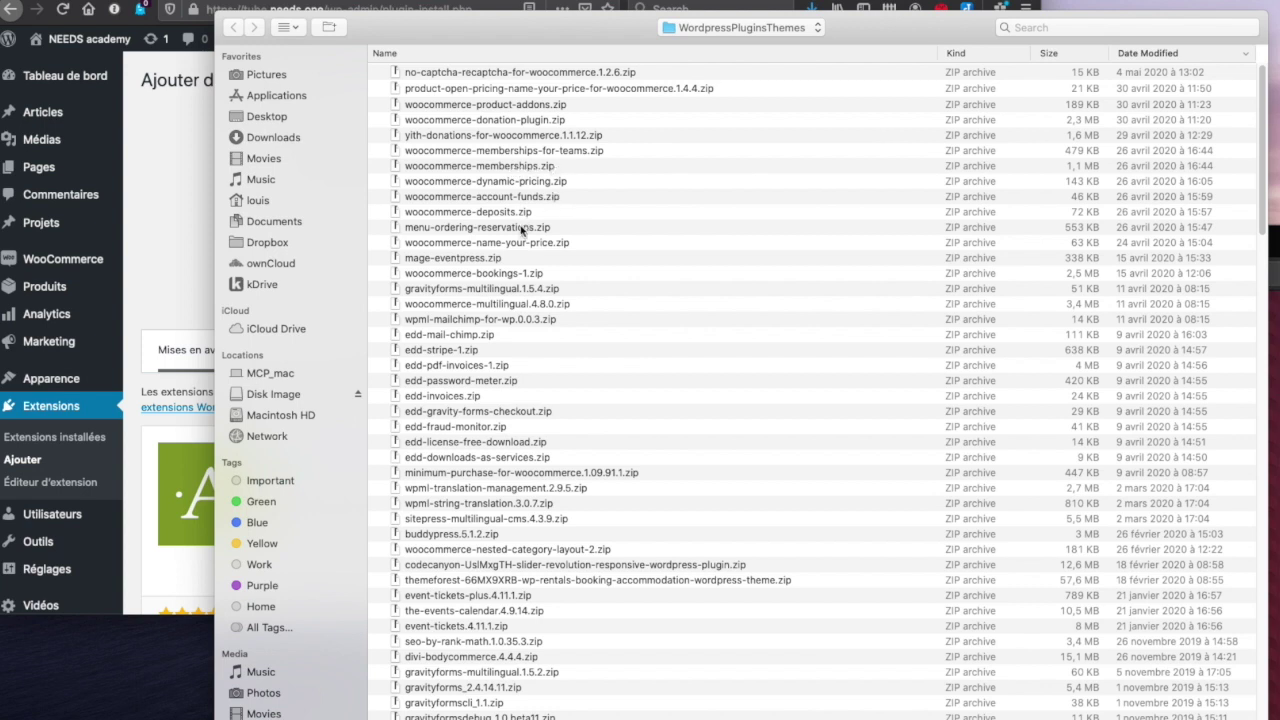
double_click(529, 276)
click(687, 228)
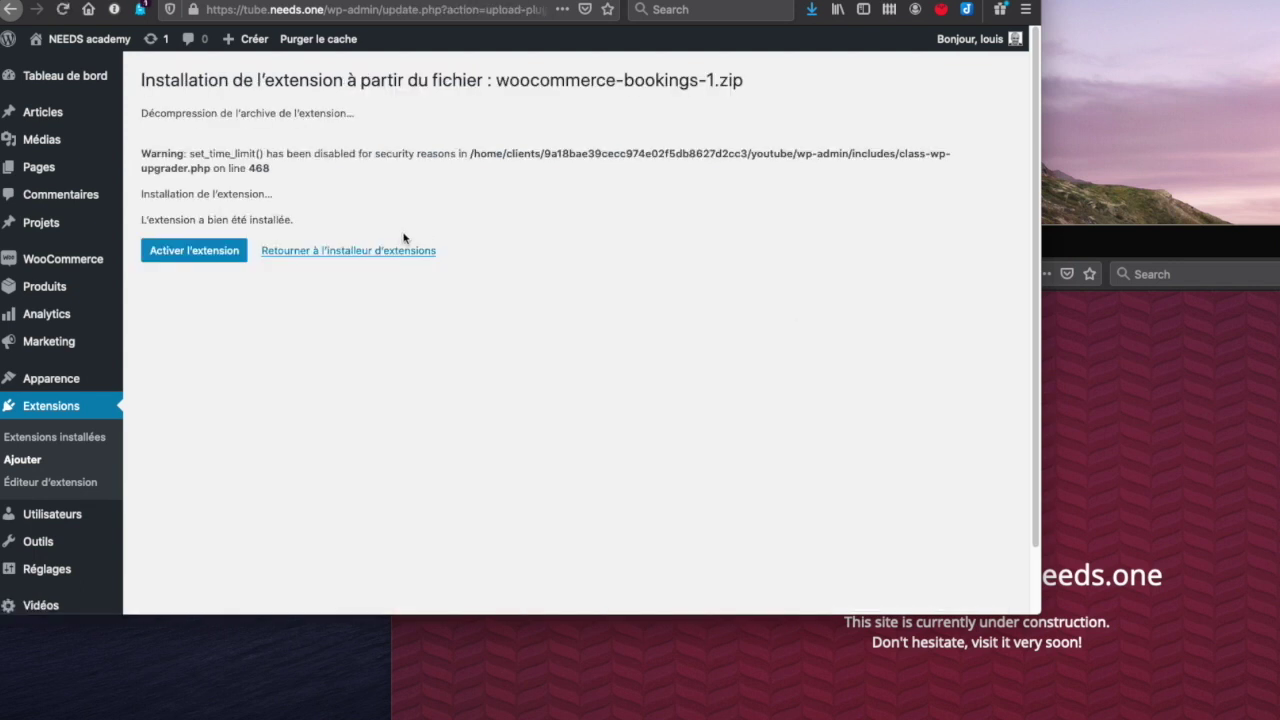
click(293, 254)
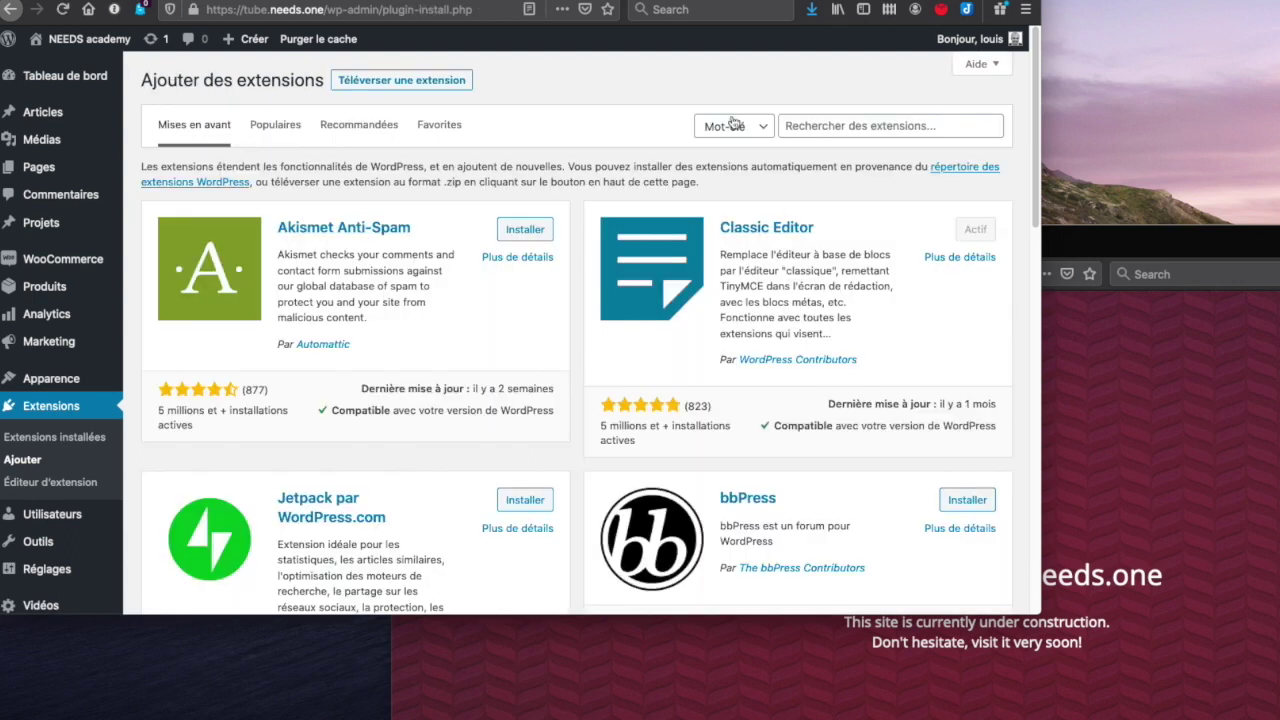
- Upload and install woocommerce-memberships.zip, then go back to the Add Plugins page
click(446, 84)
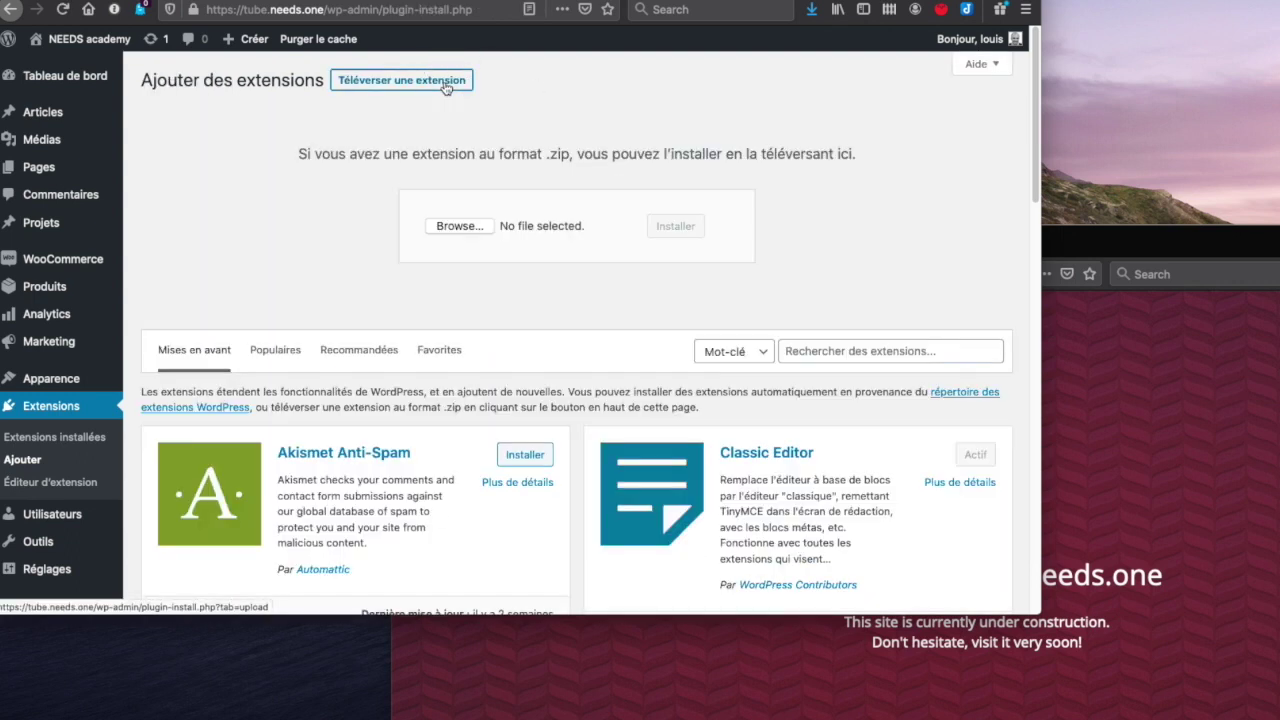
click(459, 226)
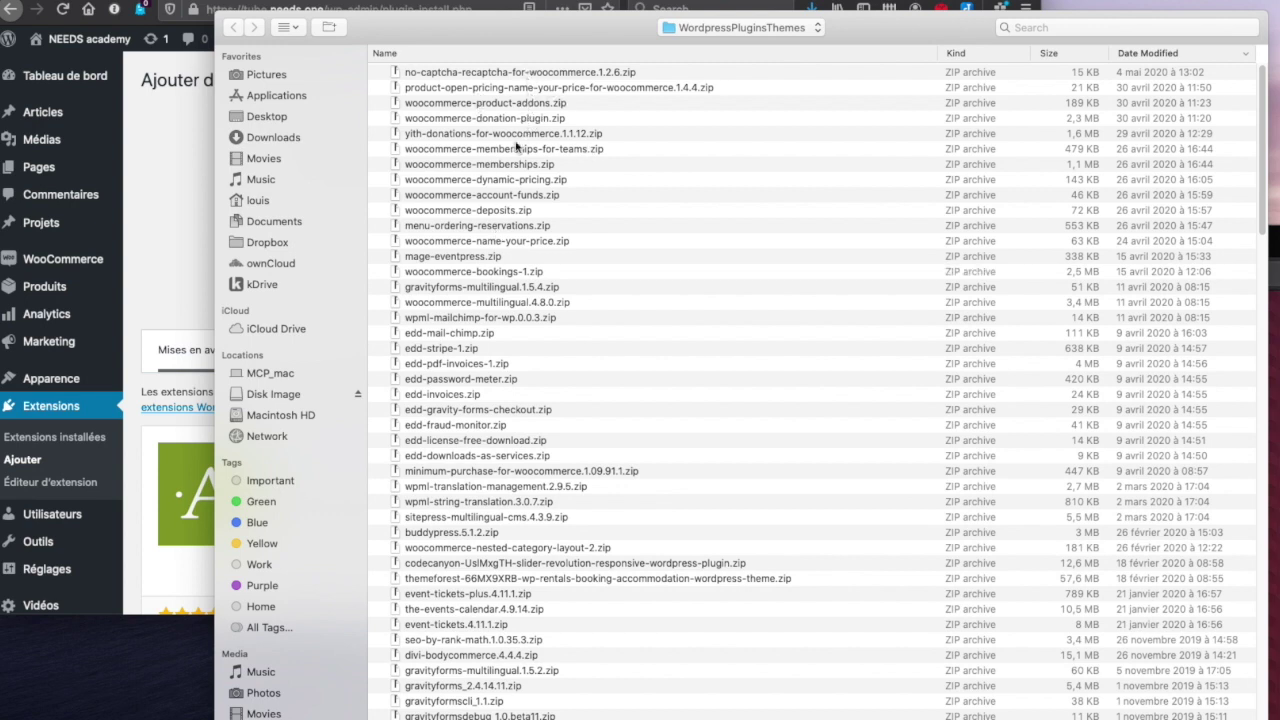
click(504, 168)
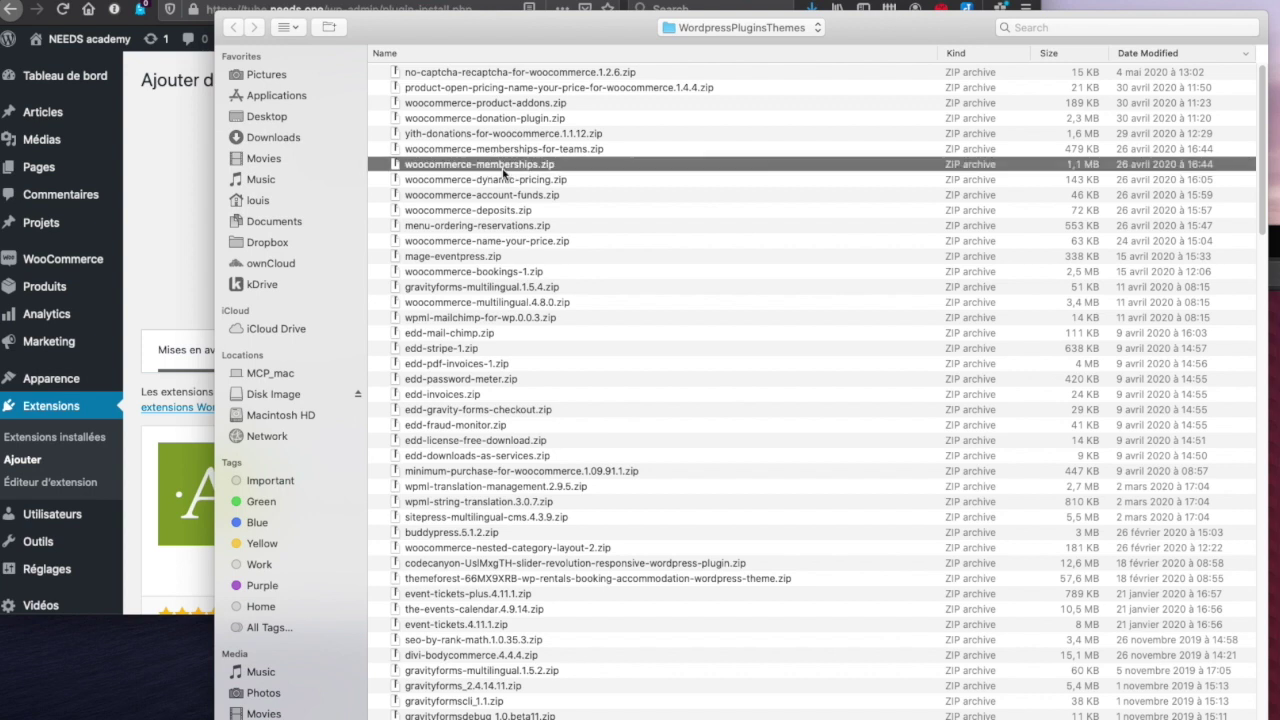
double_click(503, 166)
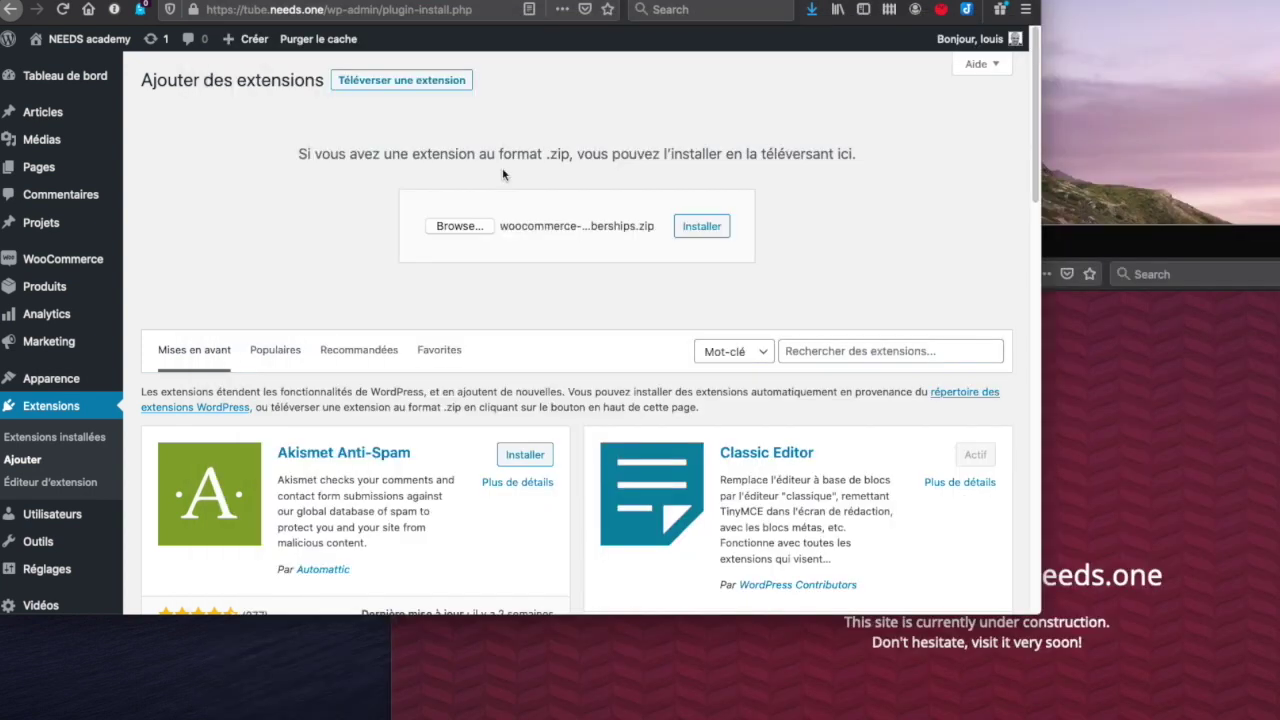
click(692, 234)
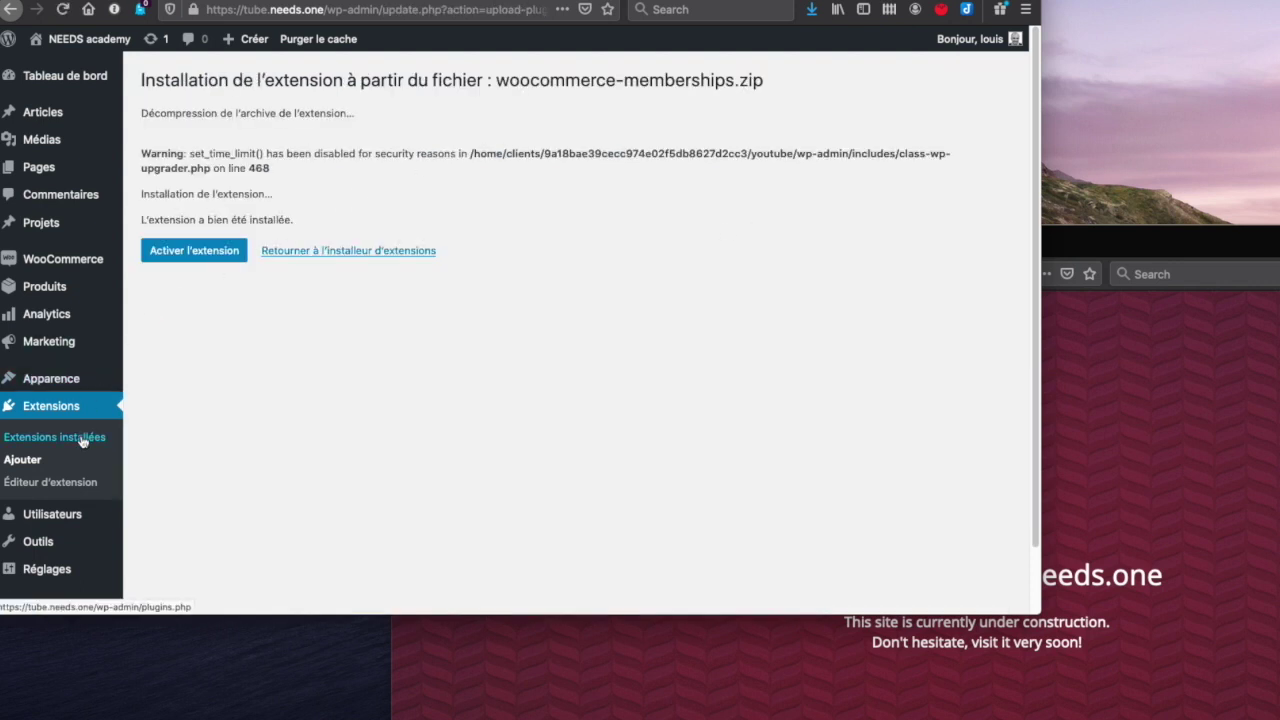
click(18, 461)
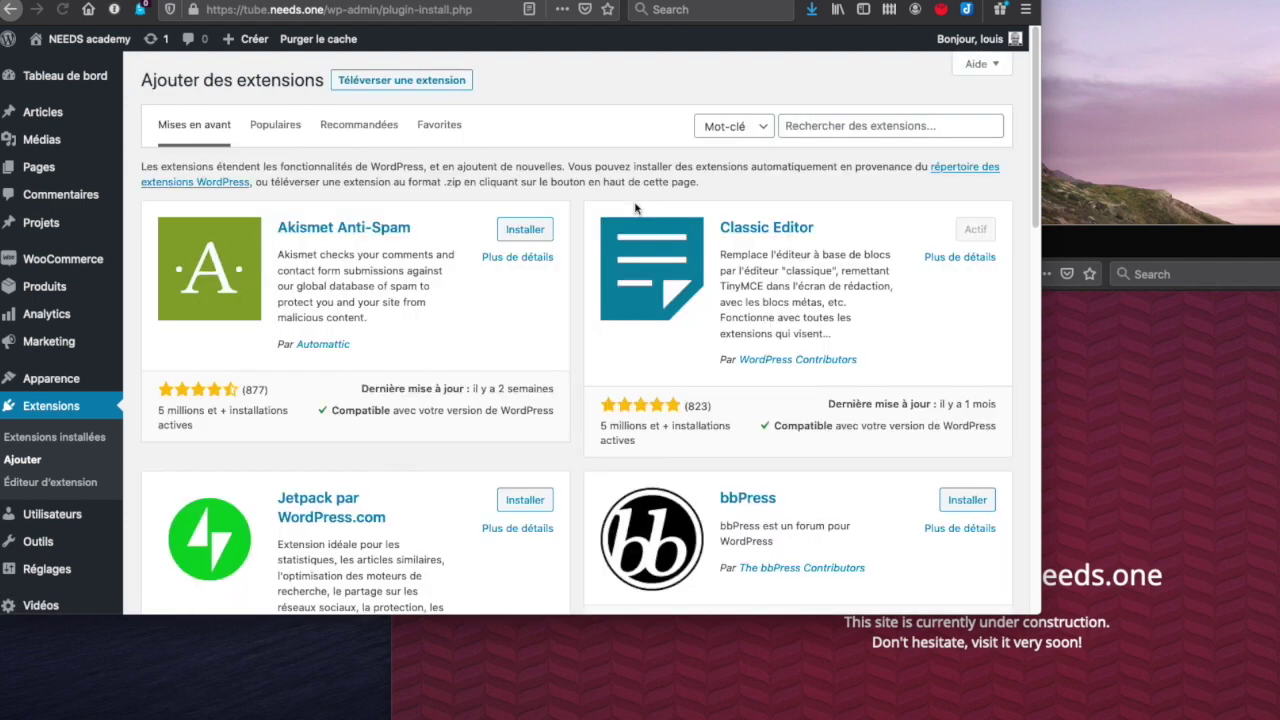
- Begin another plugin upload but cancel the file chooser without selecting a file
click(441, 88)
click(458, 225)
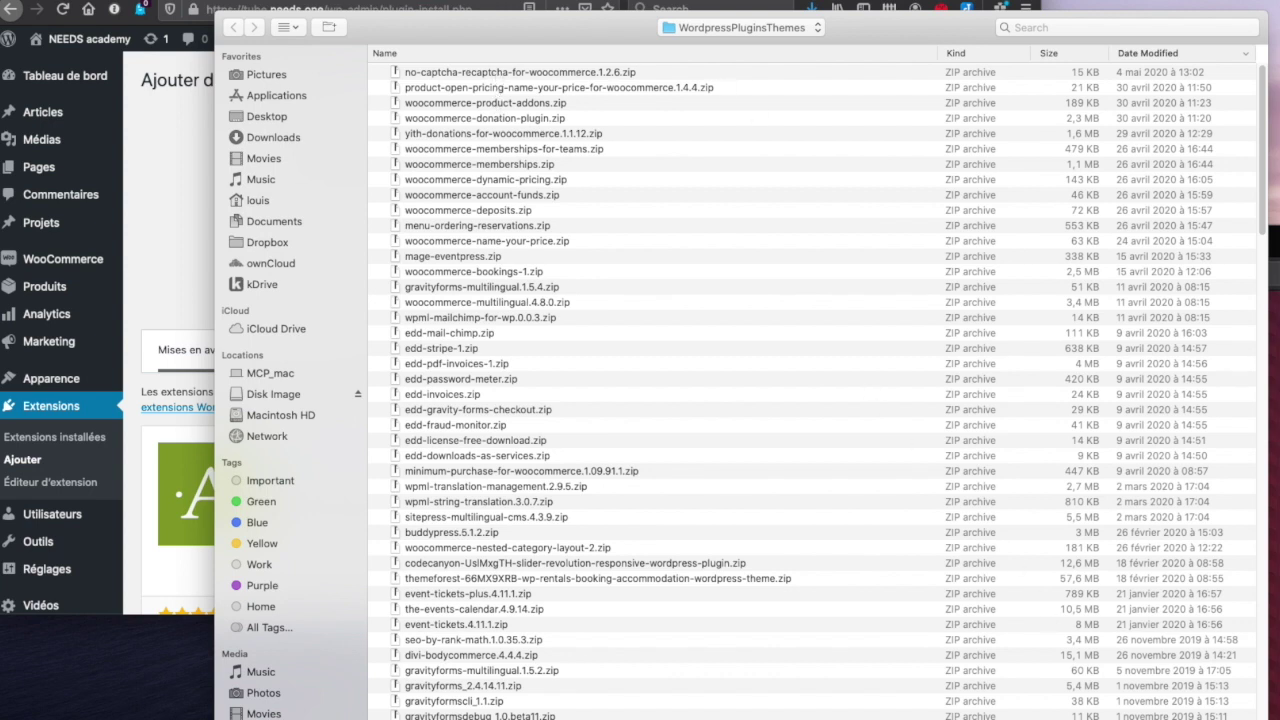
key(Escape)
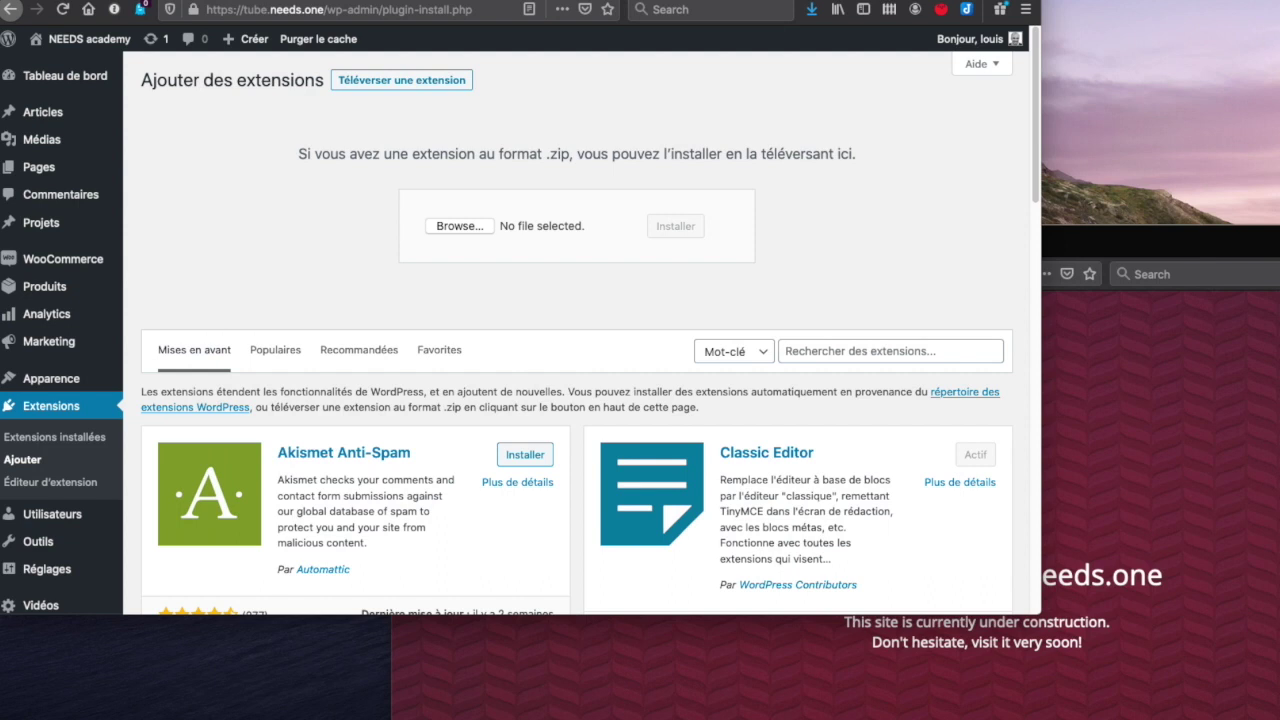
scroll(789, 507, down, 8)
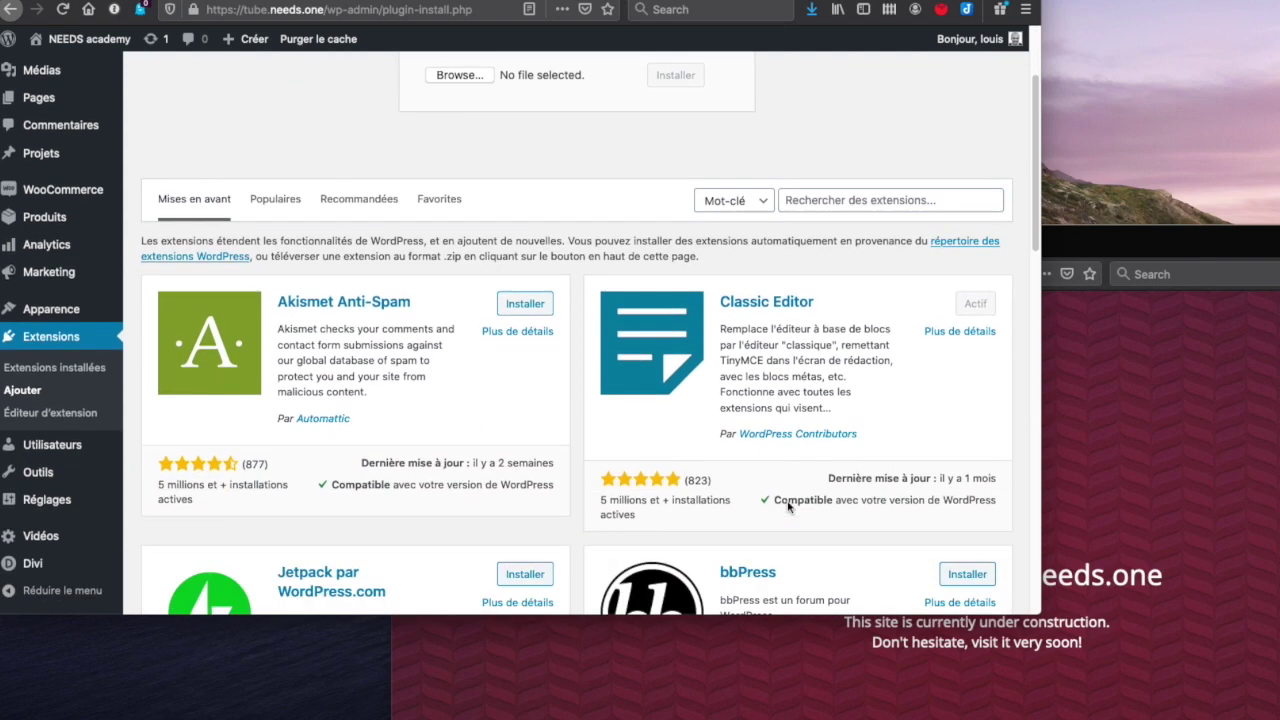
scroll(789, 507, down, 15)
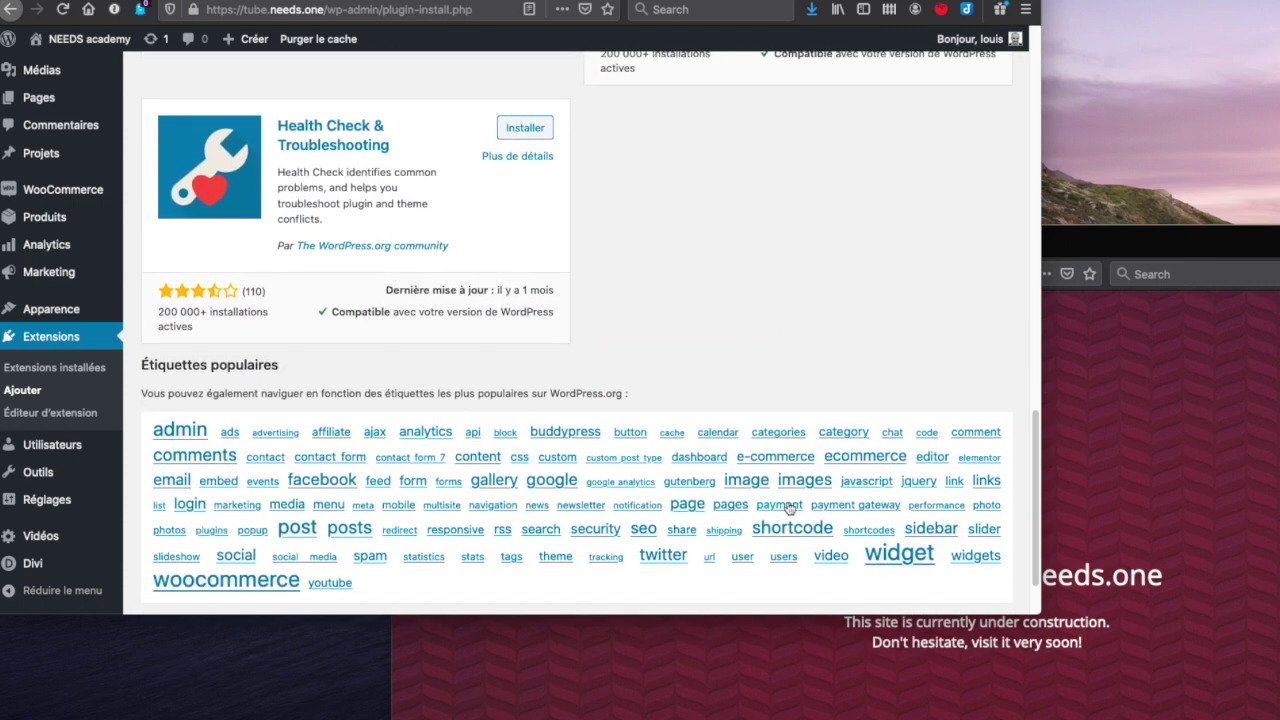
scroll(789, 507, up, 20)
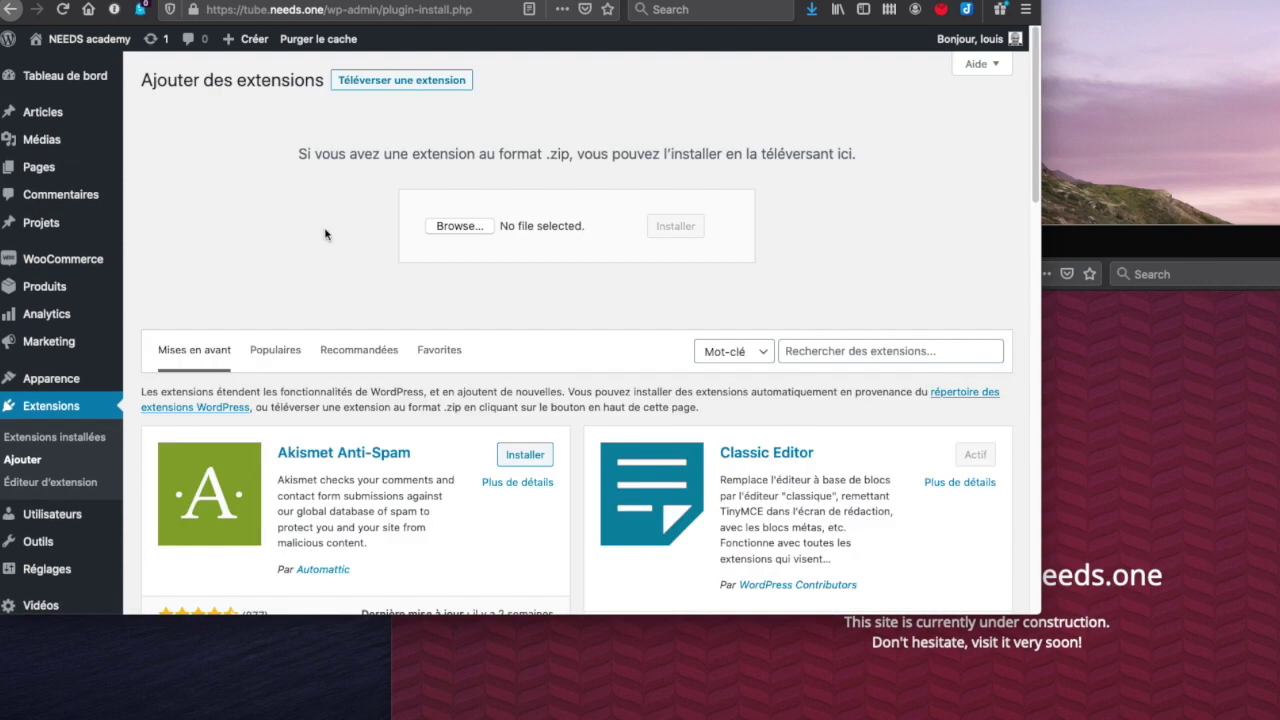
- Open the installed plugins list: 15 extensions, 11 active and 4 inactive
click(67, 410)
scroll(585, 360, down, 10)
scroll(585, 360, up, 10)
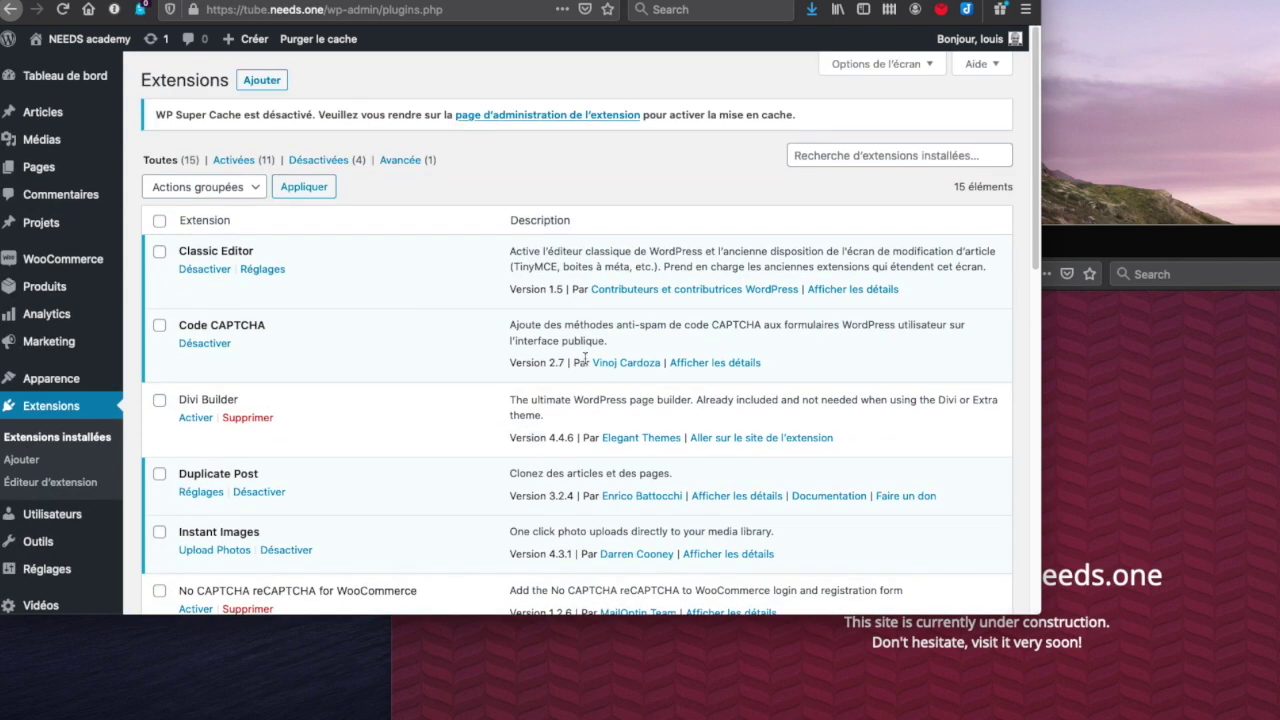
- Filter to Désactivées and tick every inactive plugin except Divi Builder
click(336, 167)
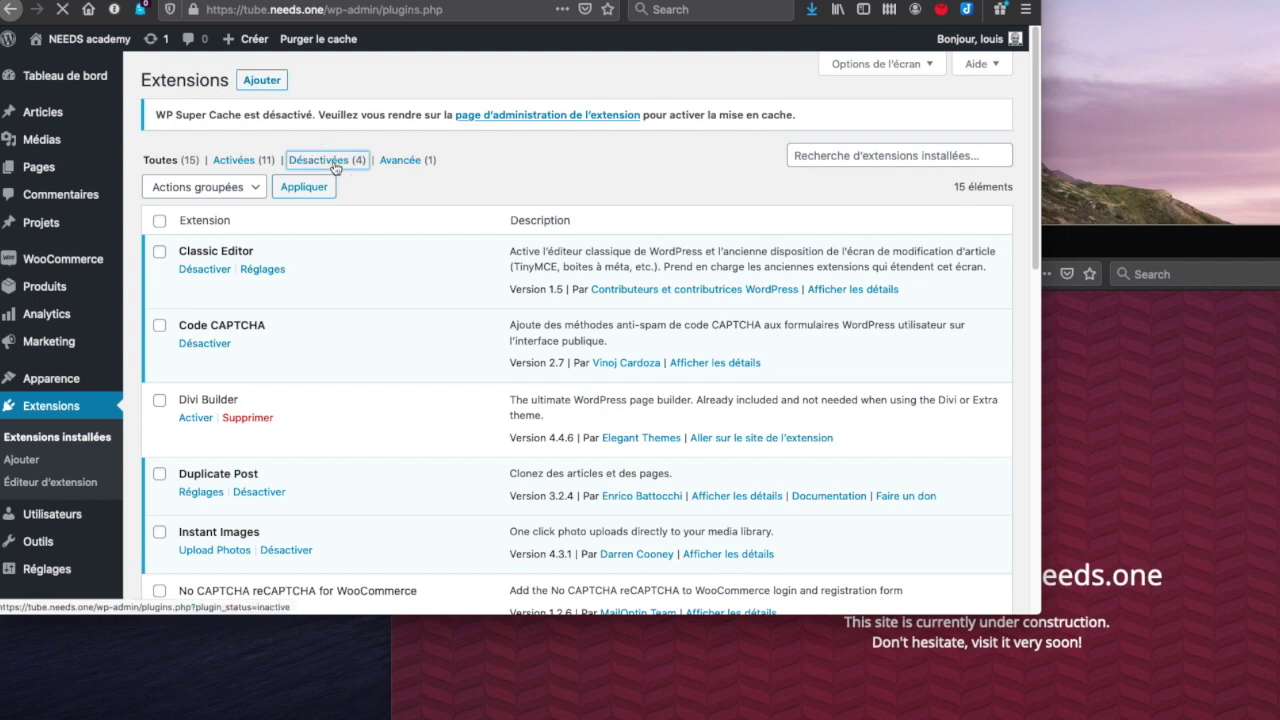
click(160, 222)
click(160, 255)
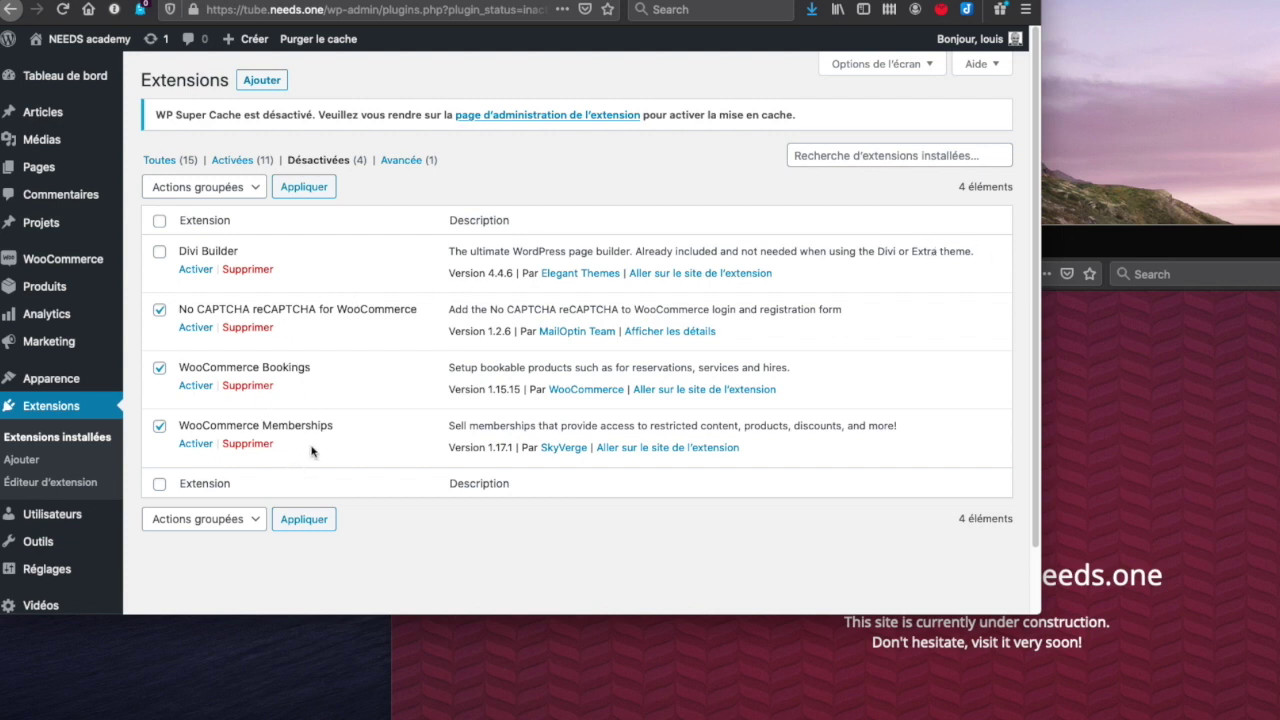
click(305, 187)
click(159, 220)
click(159, 251)
- Bulk-activate the checked No CAPTCHA, Bookings and Memberships plugins with Activer
click(181, 191)
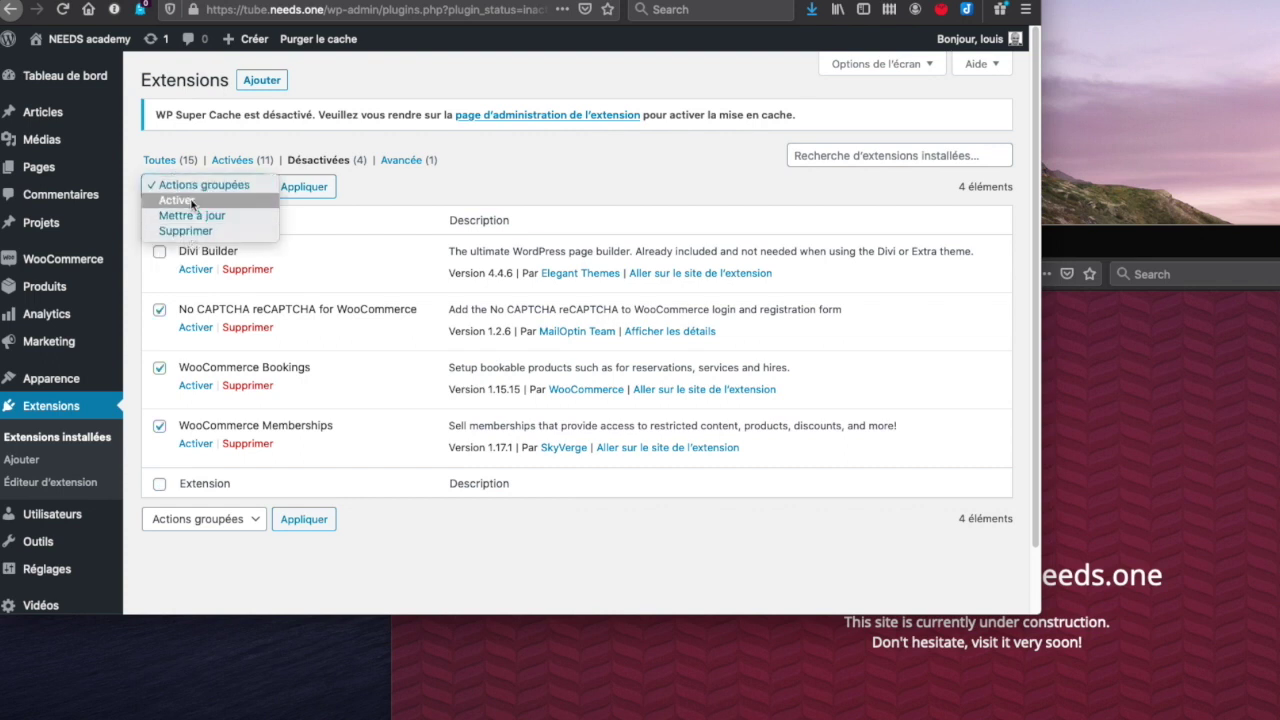
click(176, 200)
click(326, 188)
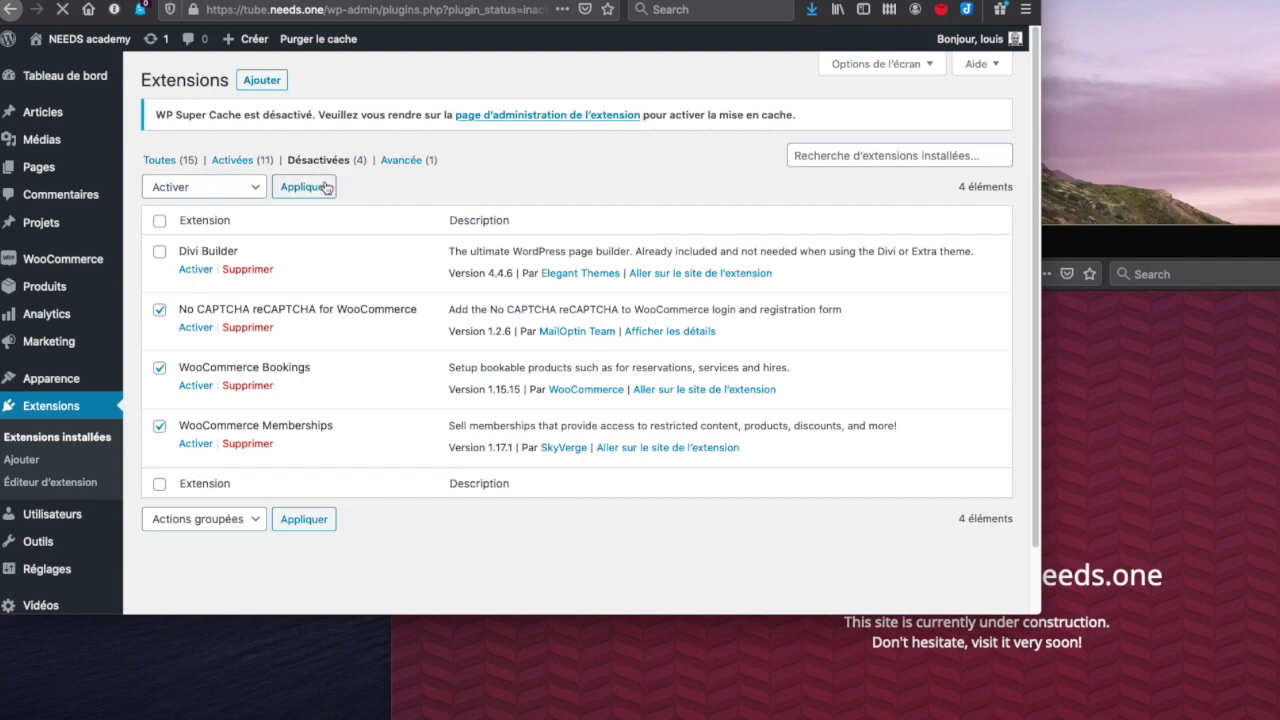
key(super+Tab)
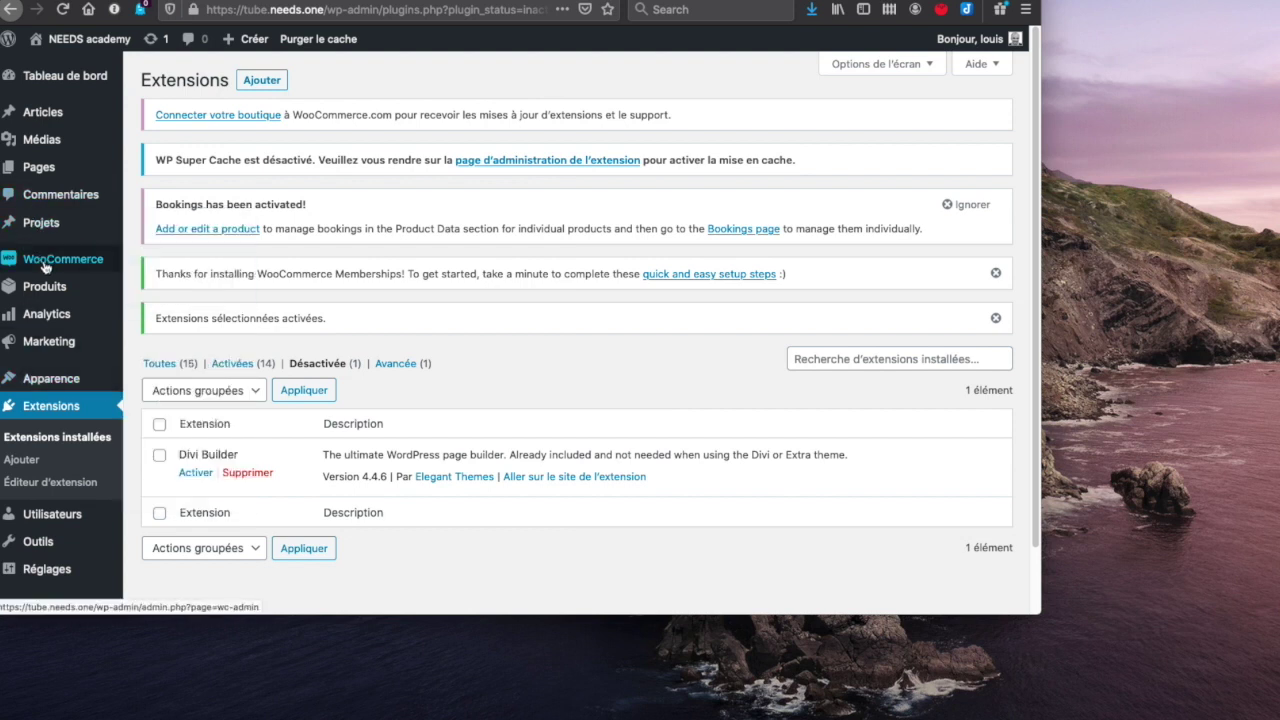
mouse_move(47, 262)
mouse_move(100, 287)
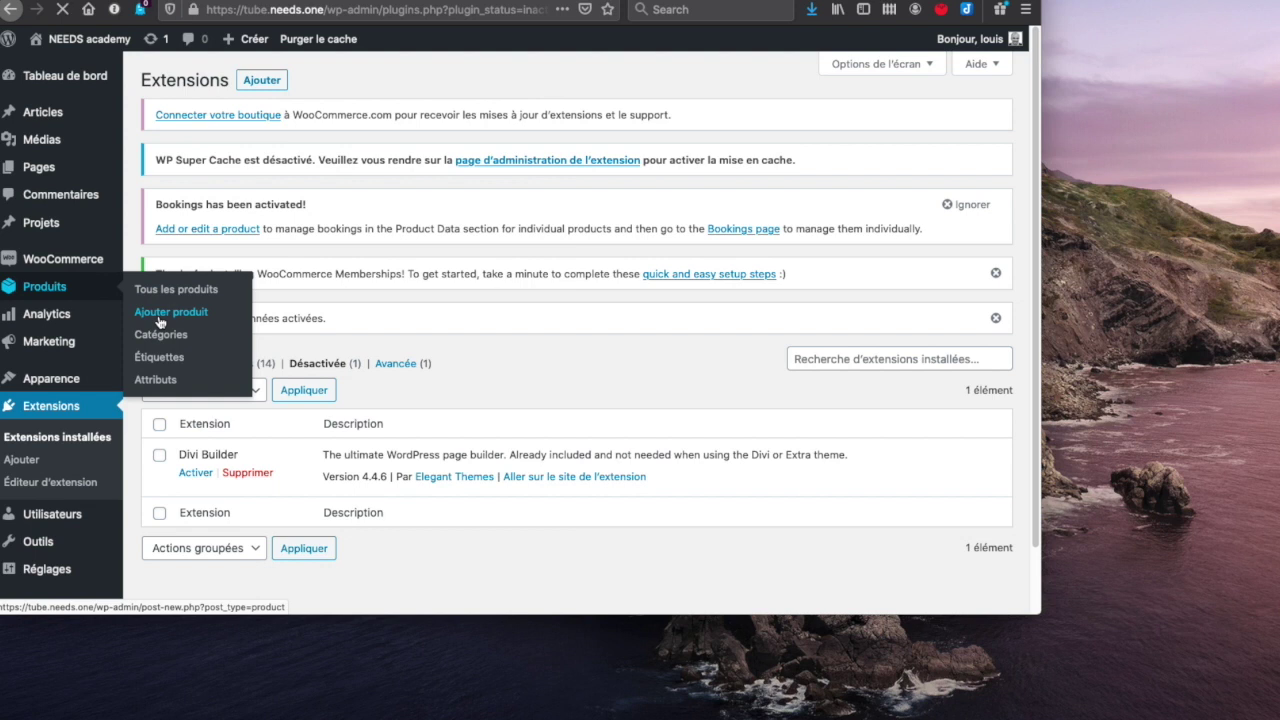
- Review a new product's type options, keep Produit simple, and open the WooCommerce Dashboard
click(160, 320)
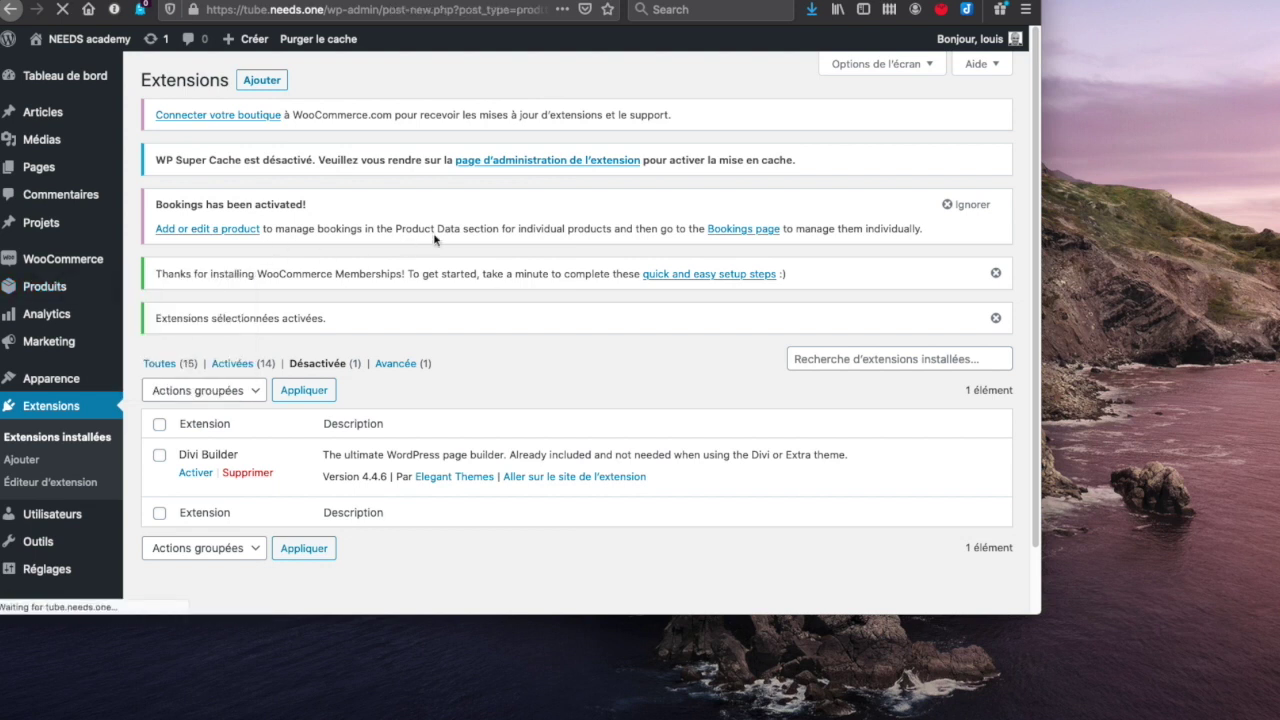
scroll(463, 243, down, 5)
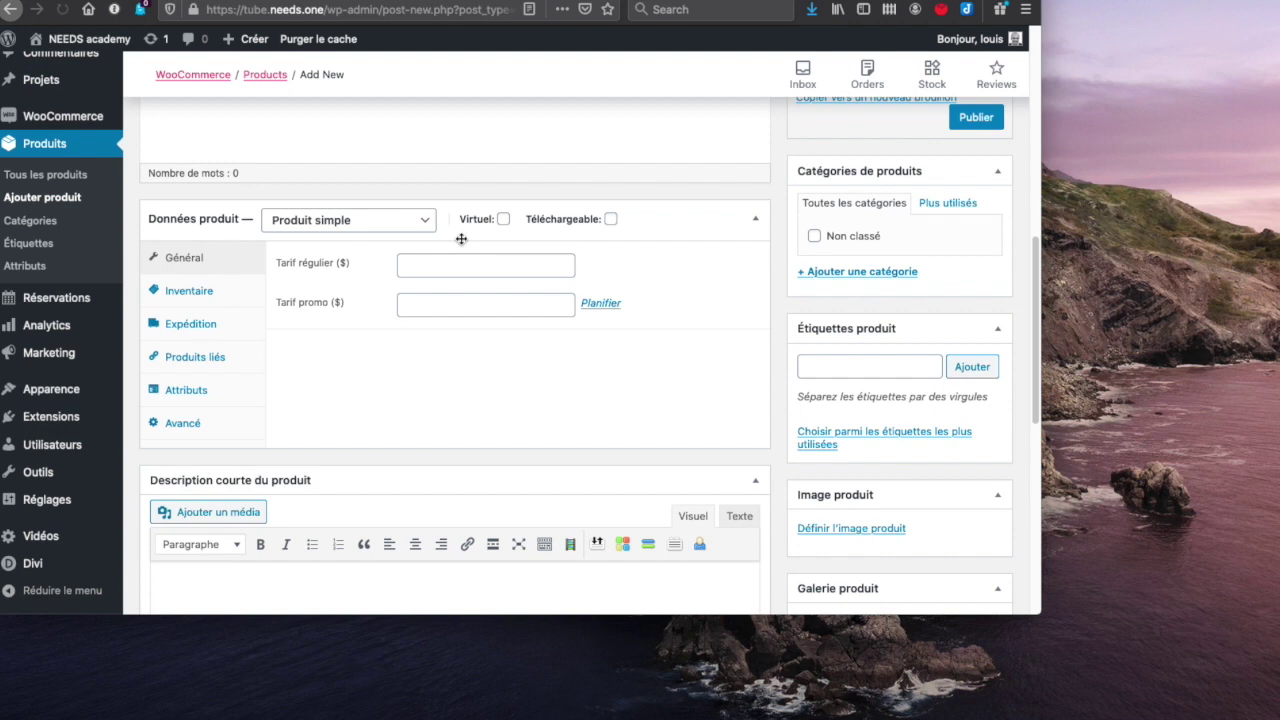
click(406, 215)
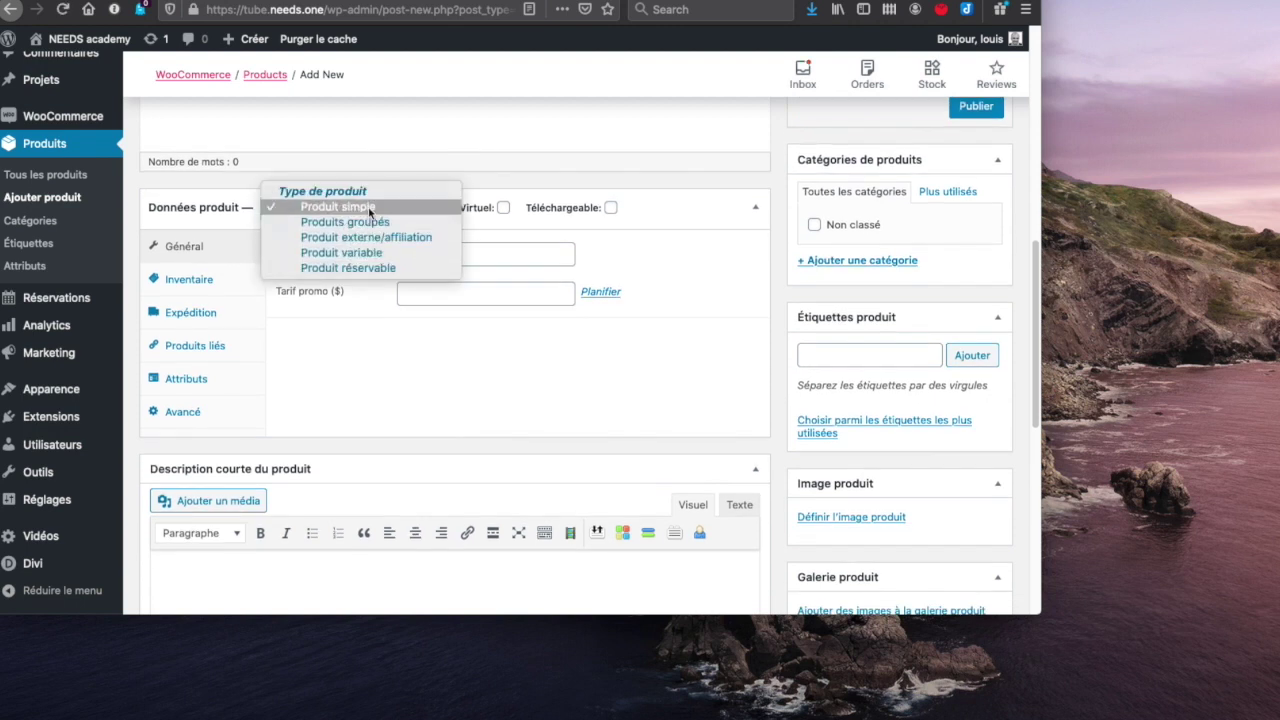
click(507, 165)
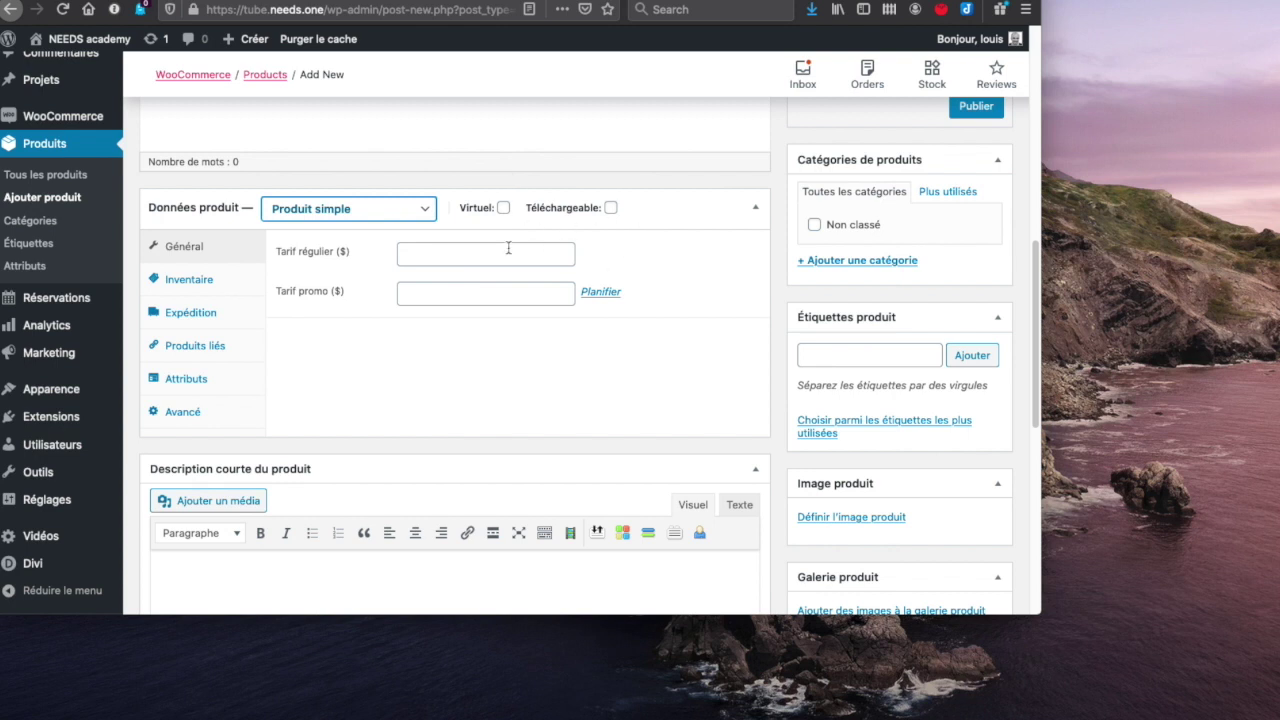
click(337, 208)
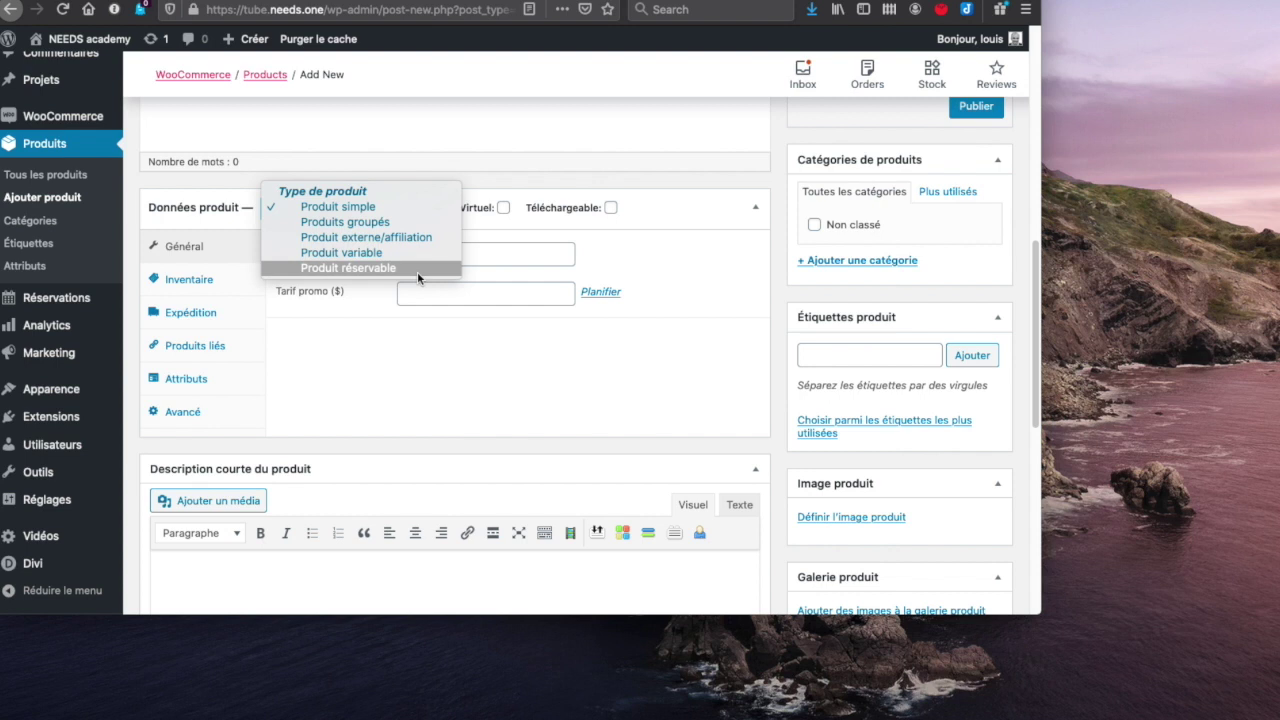
click(366, 398)
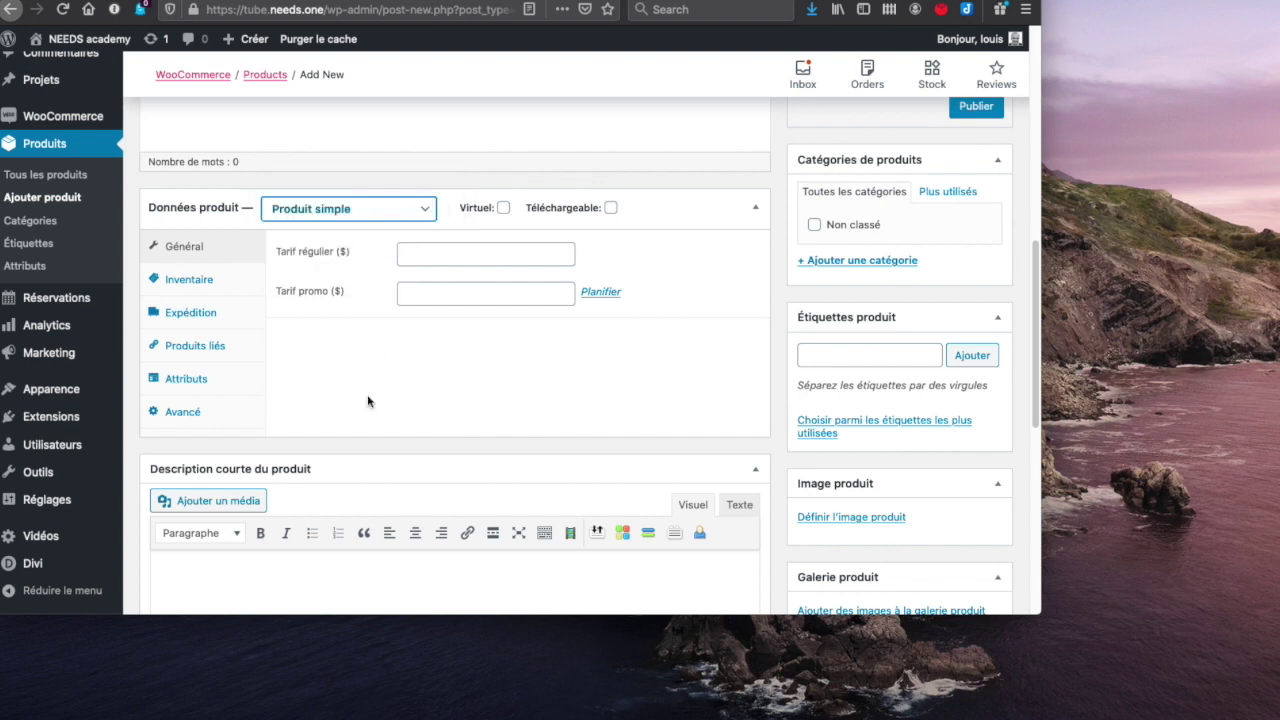
click(50, 122)
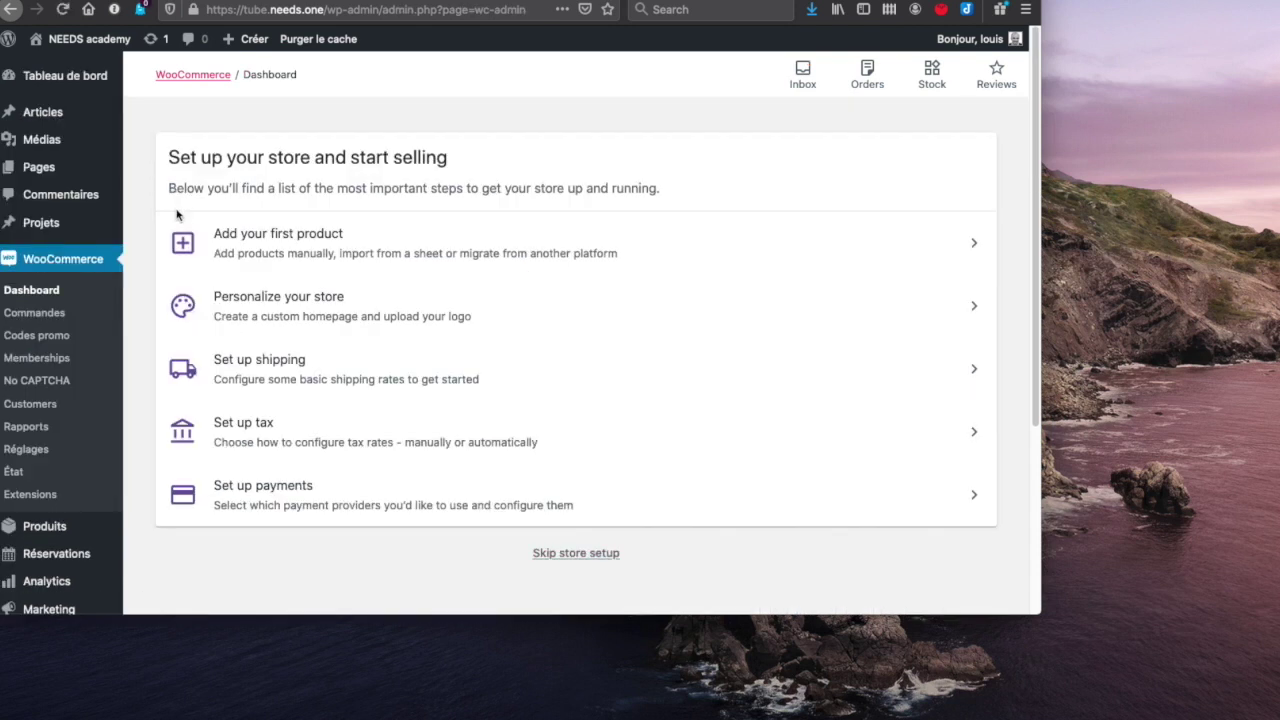
- Look over the Memberships members and plans lists, then skip the store setup checklist
click(35, 366)
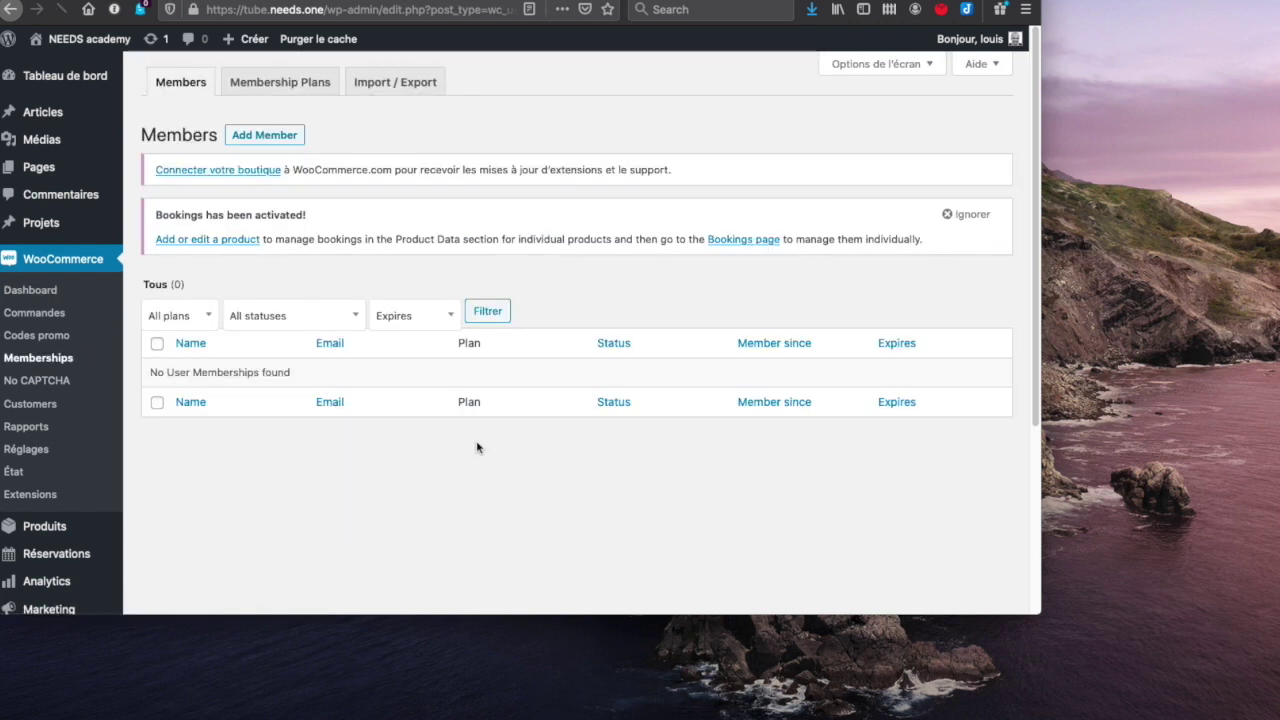
click(255, 82)
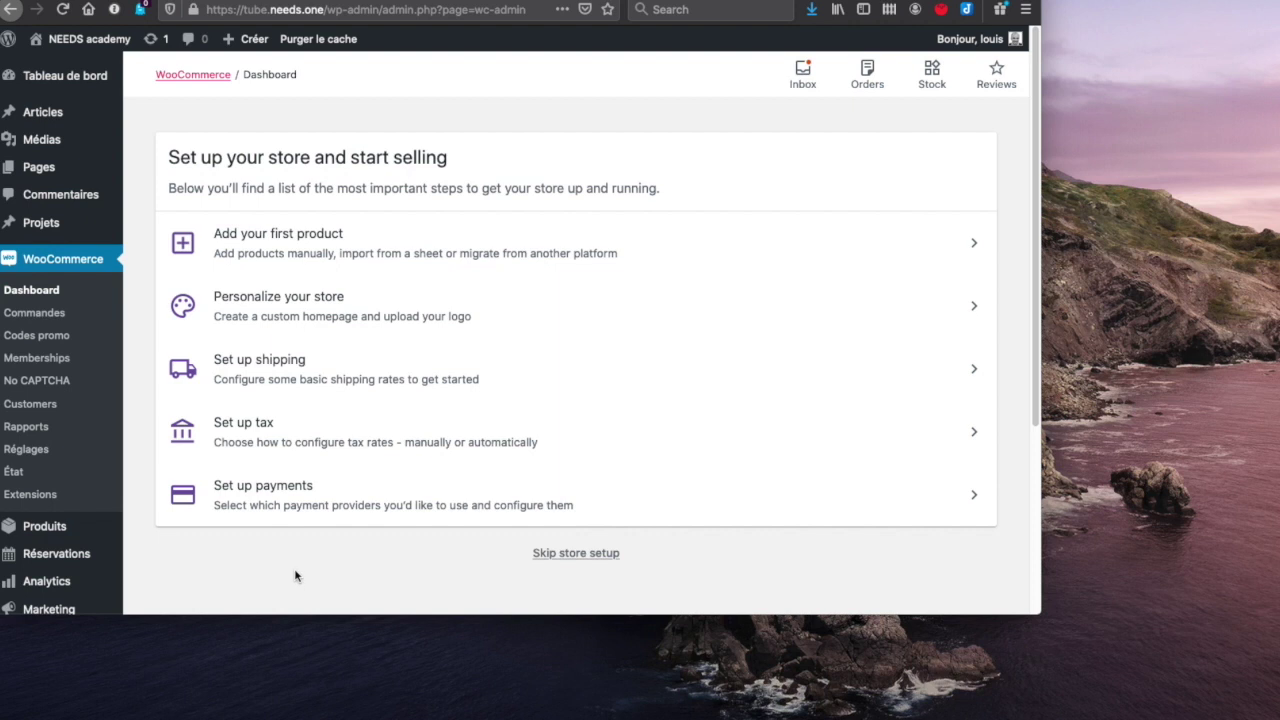
click(568, 556)
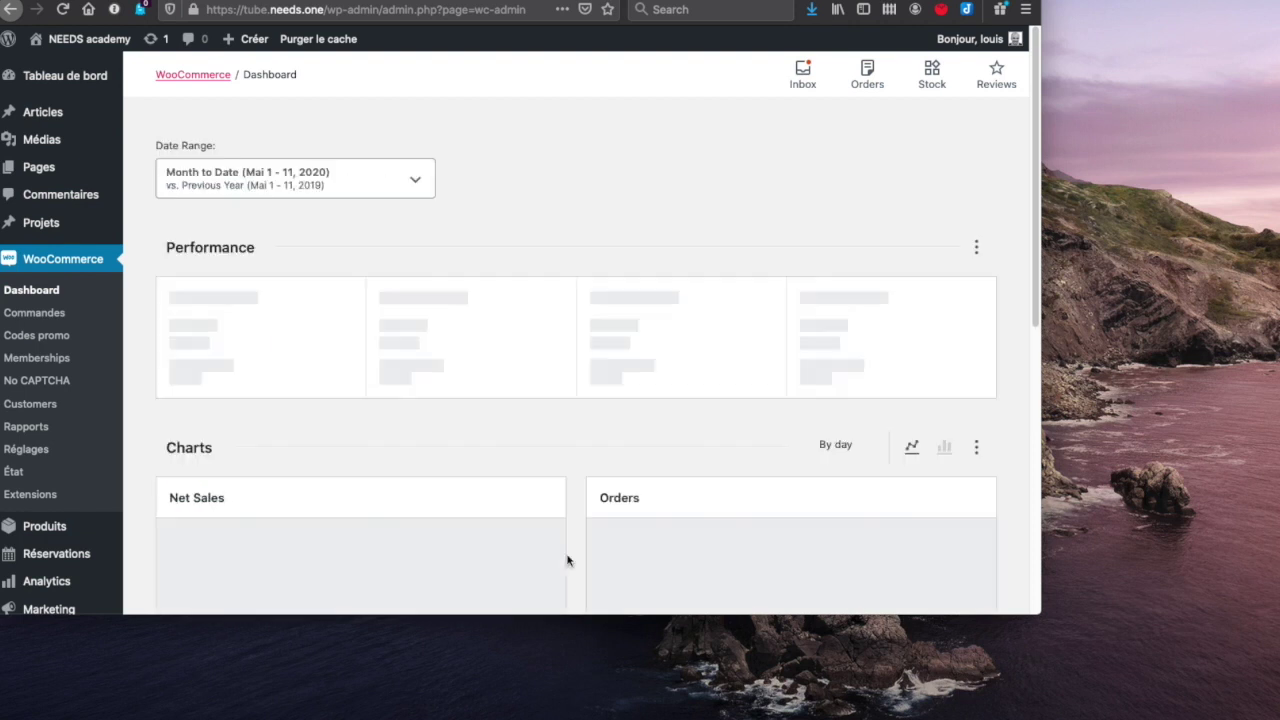
- Open the No CAPTCHA settings and glance at Google's reCAPTCHA key page before closing it
click(47, 381)
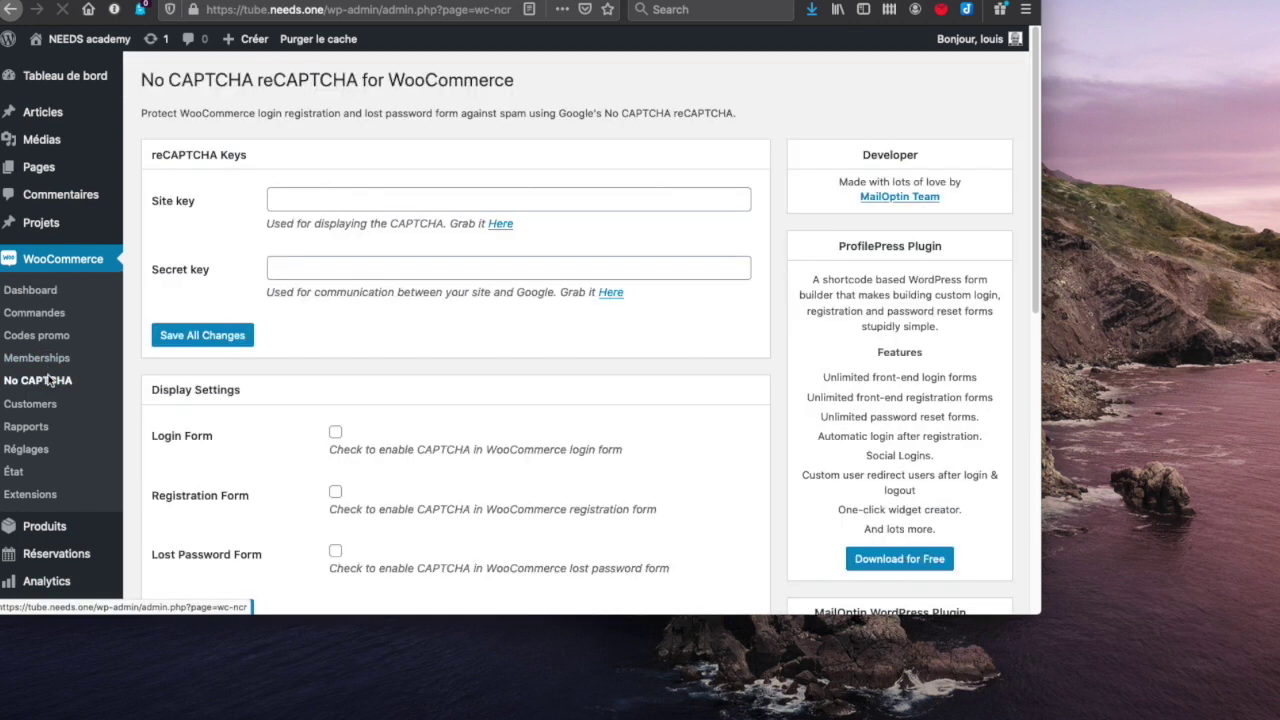
click(501, 224)
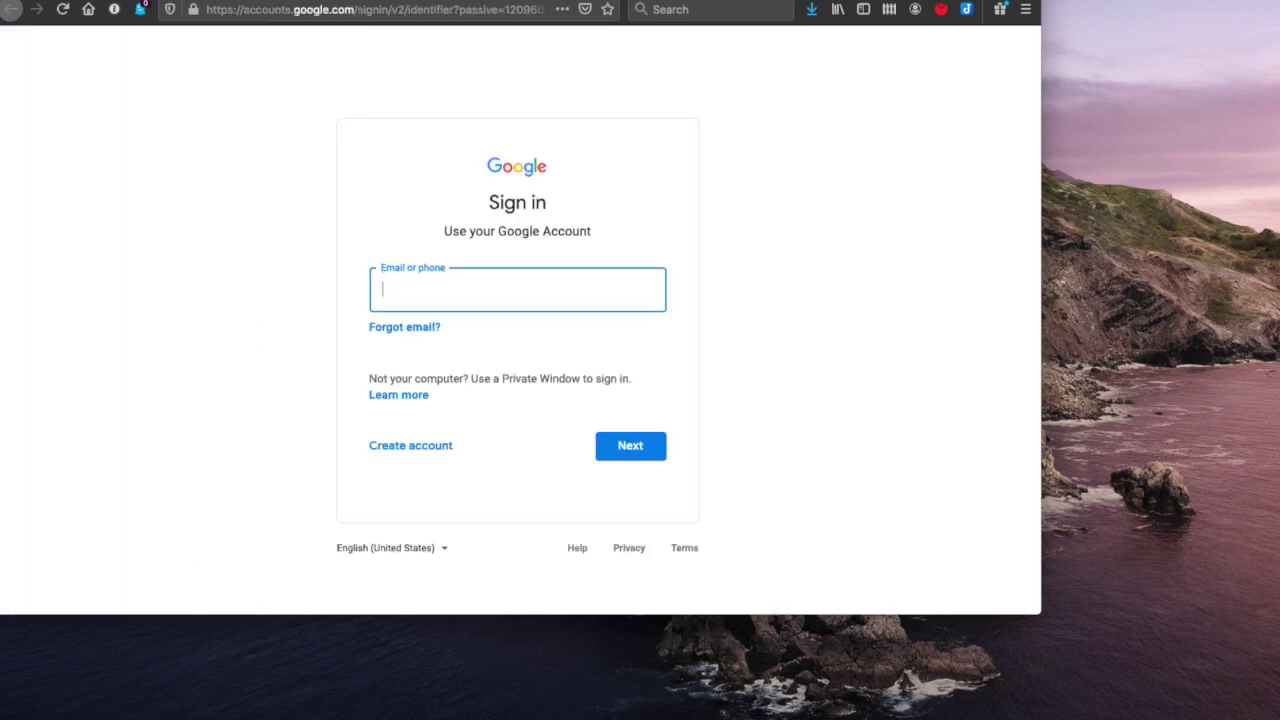
key(super+w)
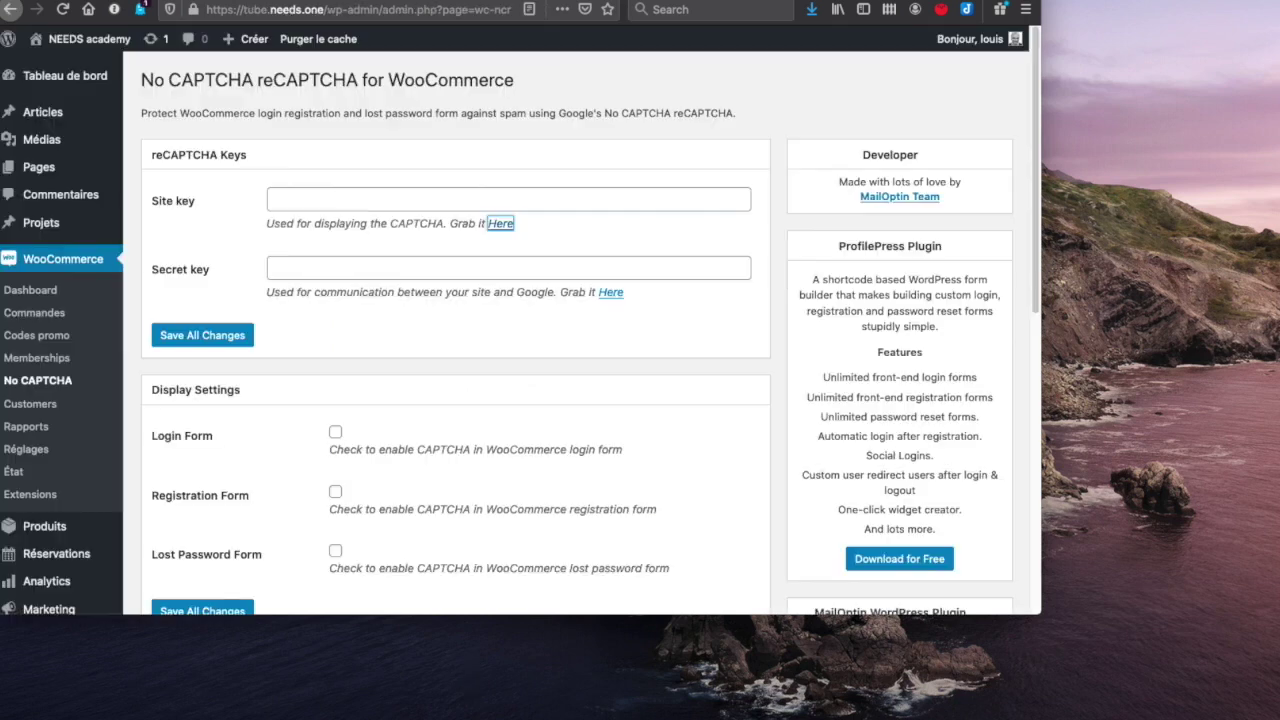
scroll(488, 487, down, 5)
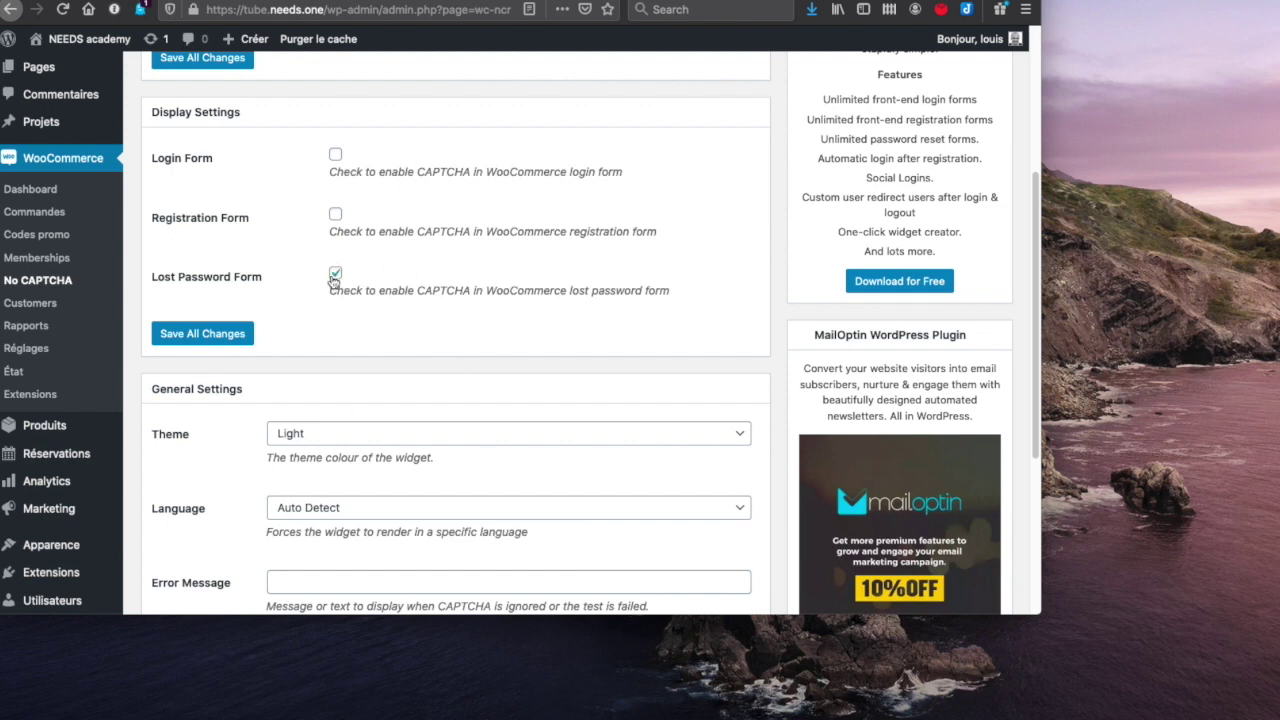
- Enable CAPTCHA on the Registration Form alongside the Lost Password Form
click(336, 216)
scroll(562, 180, down, 3)
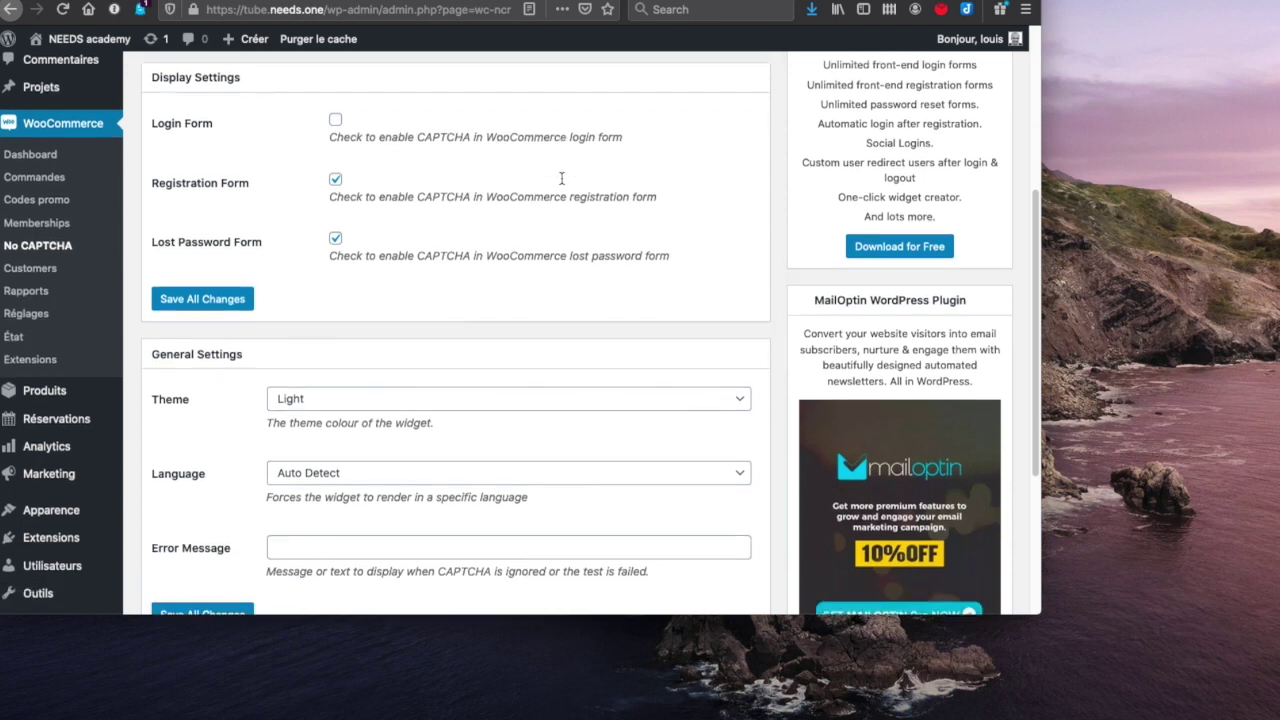
scroll(562, 182, up, 4)
scroll(562, 183, down, 6)
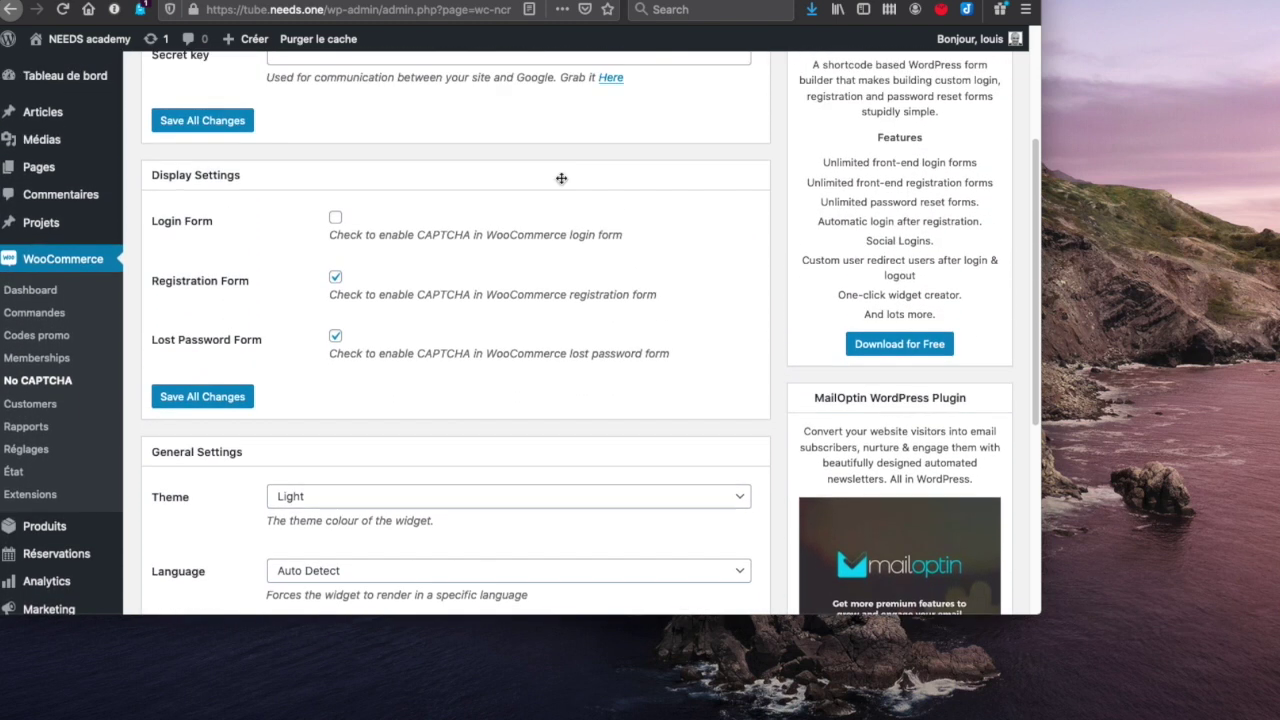
scroll(562, 183, up, 10)
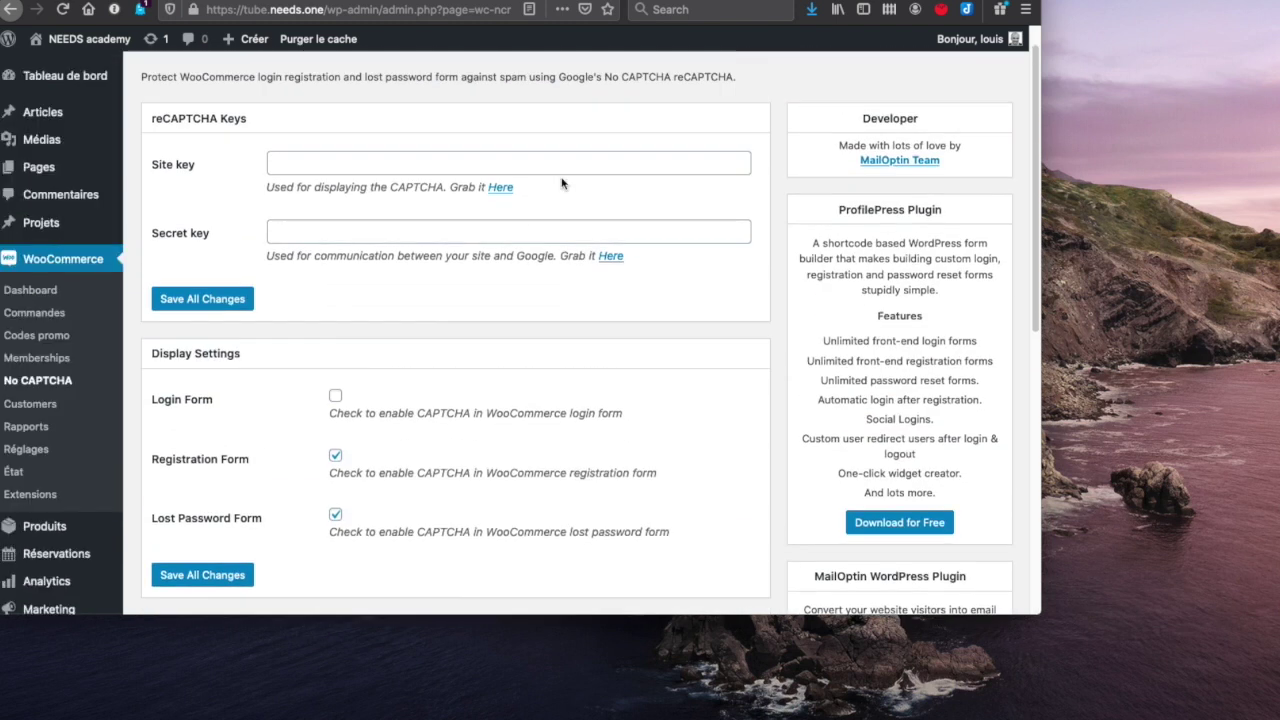
scroll(562, 183, down, 1)
scroll(562, 183, up, 1)
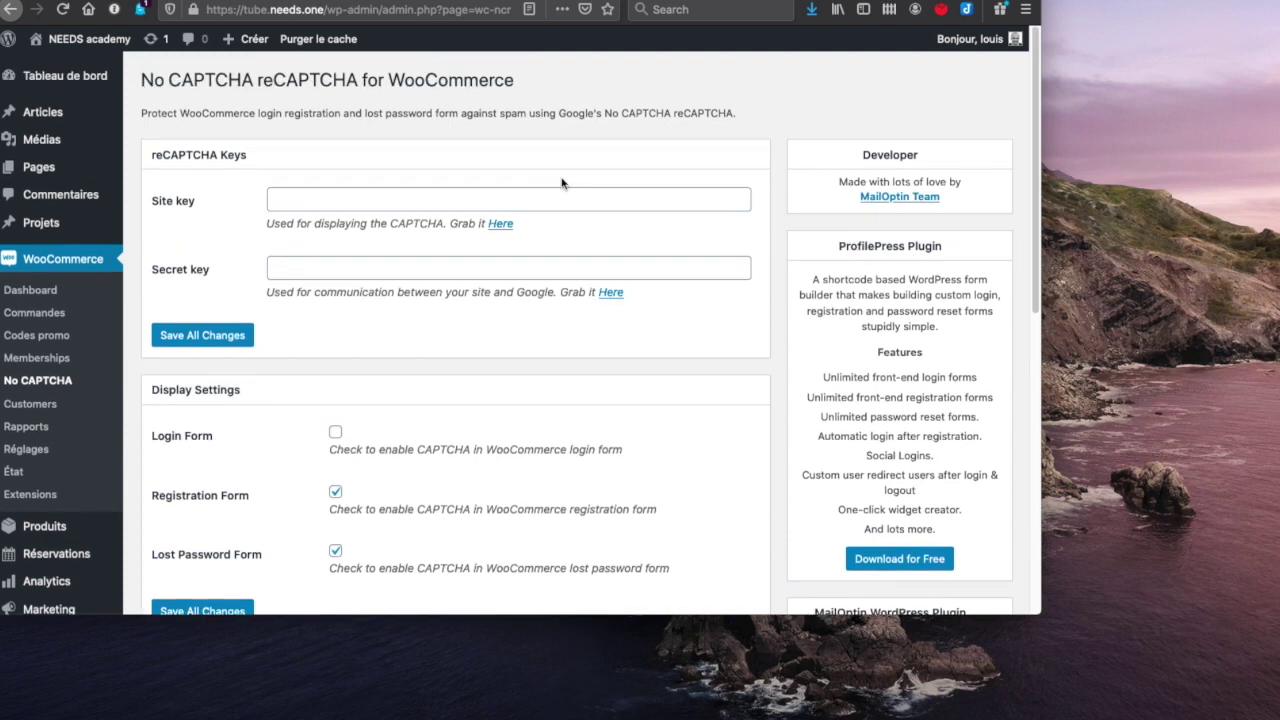
scroll(313, 332, down, 6)
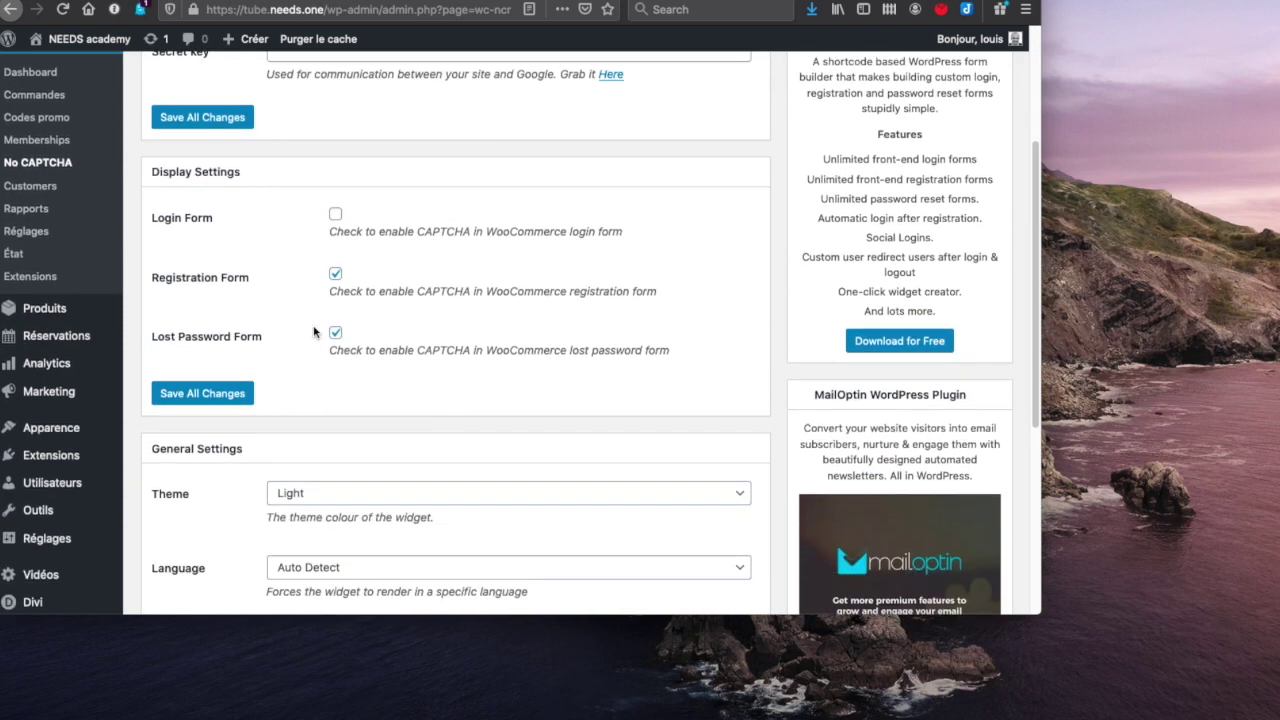
scroll(313, 332, down, 1)
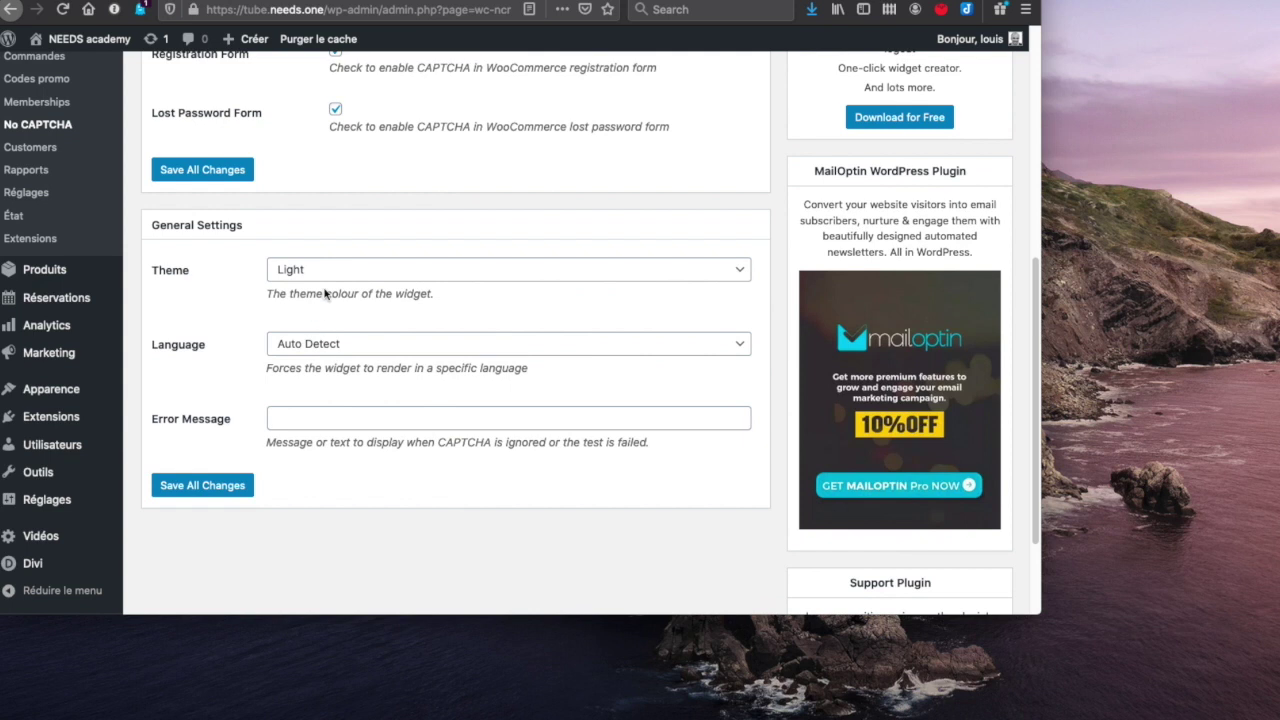
- Keep the reCAPTCHA widget language set to Auto Detect
click(352, 345)
click(352, 345)
click(243, 408)
scroll(243, 408, up, 2)
scroll(243, 408, up, 5)
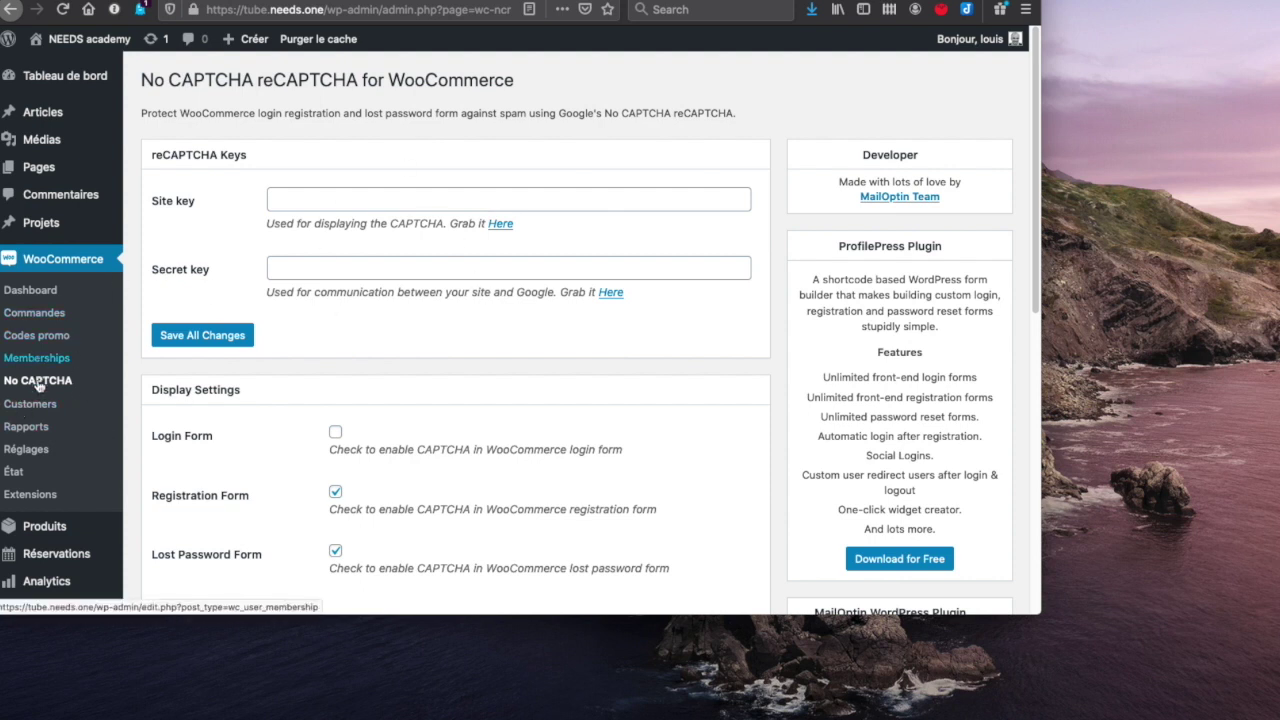
- Open WooCommerce Réglages > Paiements to review bank transfer, cheque and cash on delivery
click(30, 451)
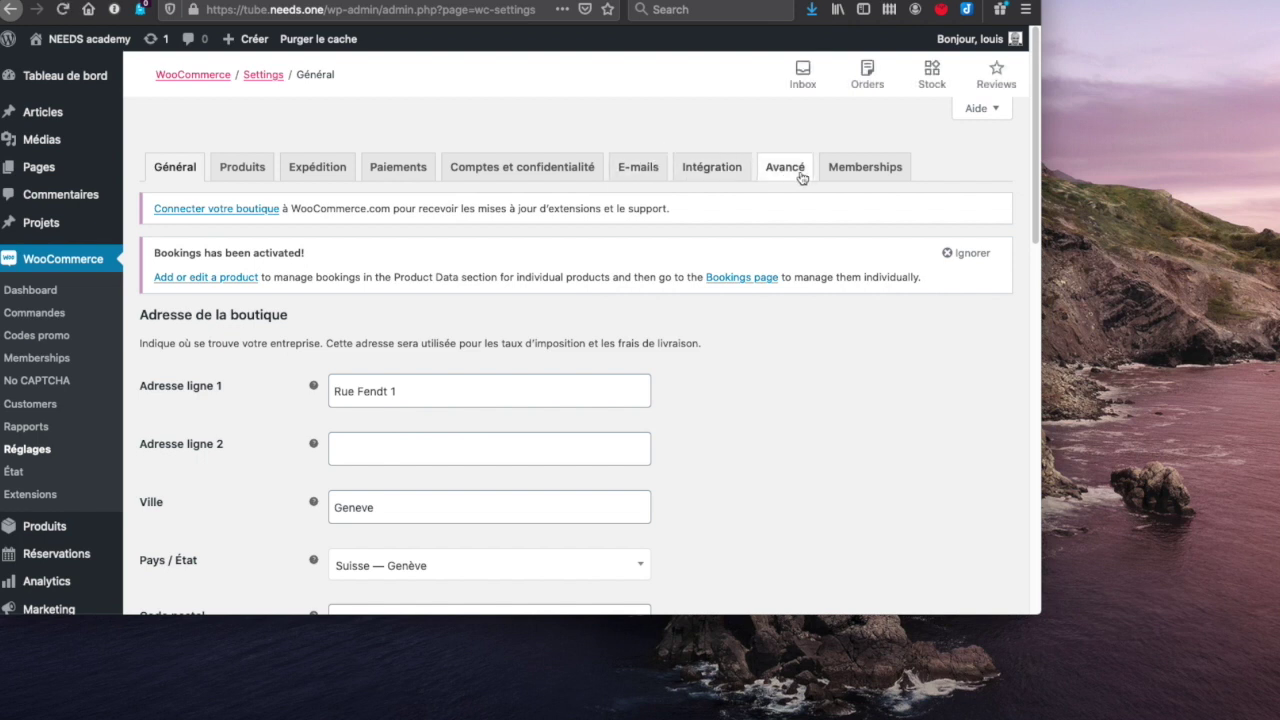
click(389, 179)
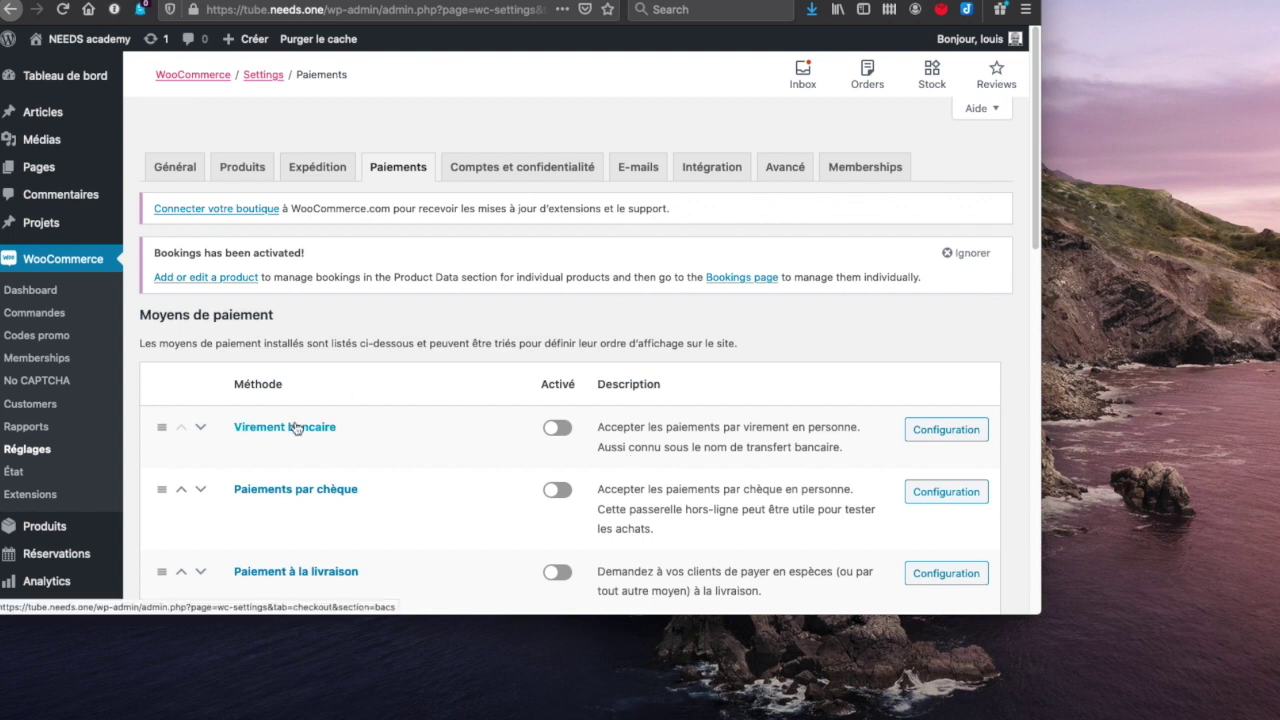
scroll(296, 428, down, 2)
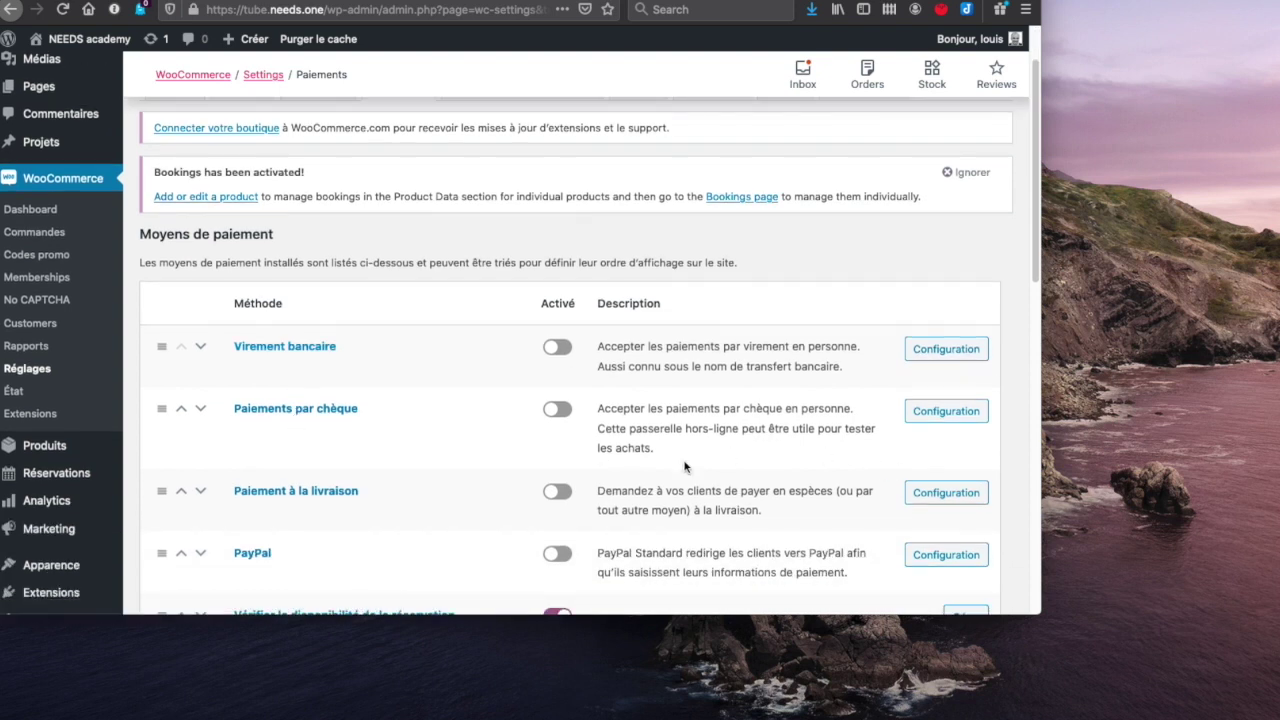
scroll(1003, 428, down, 4)
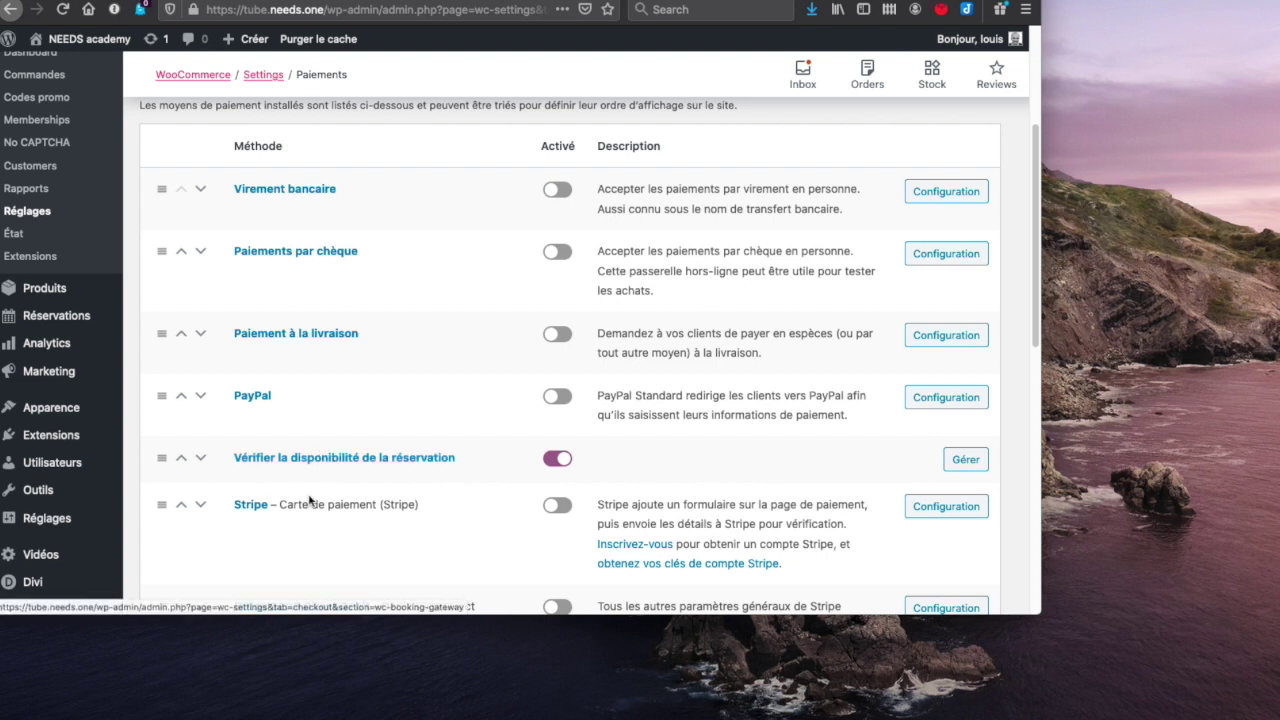
scroll(310, 500, down, 2)
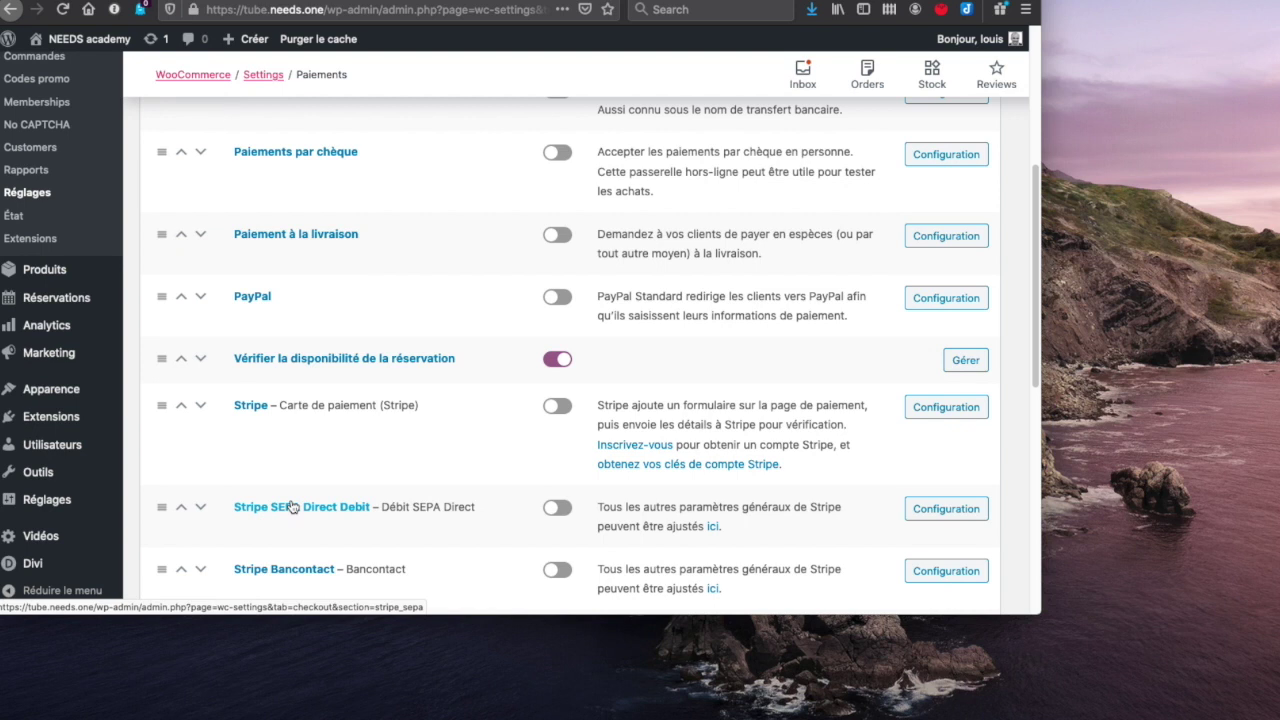
scroll(291, 507, up, 5)
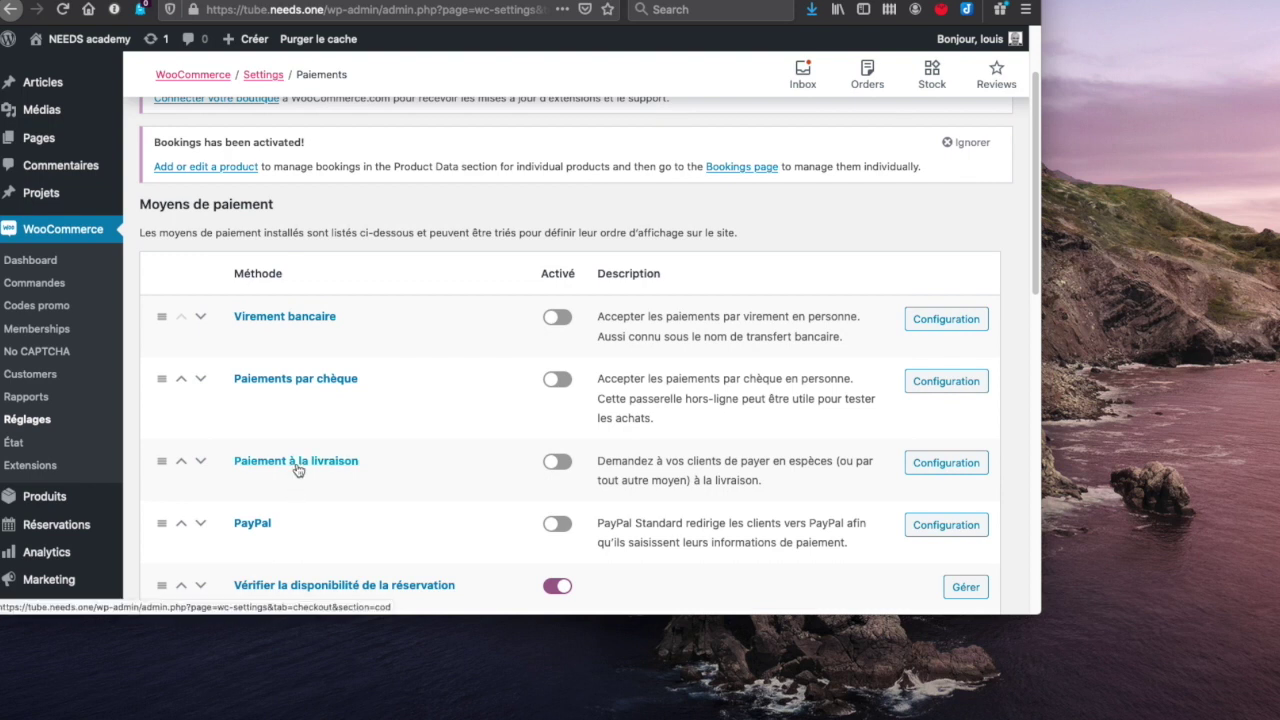
scroll(296, 469, down, 8)
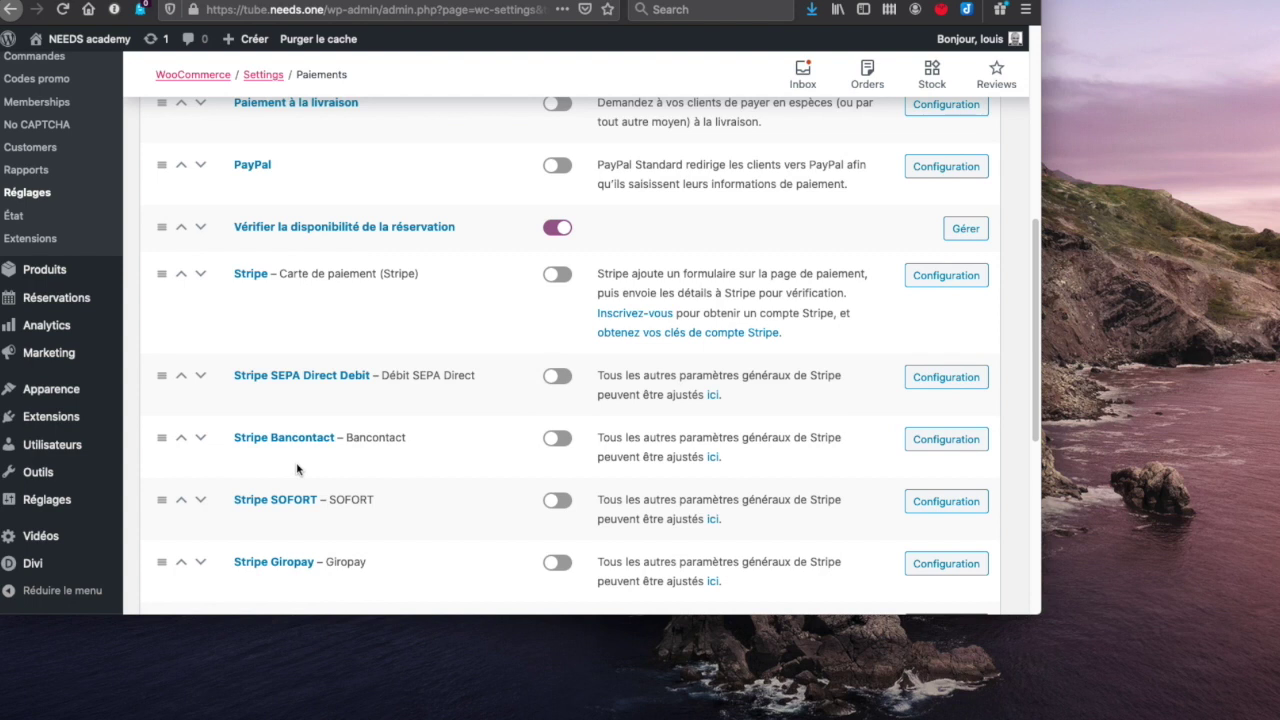
scroll(296, 469, down, 3)
scroll(296, 469, up, 3)
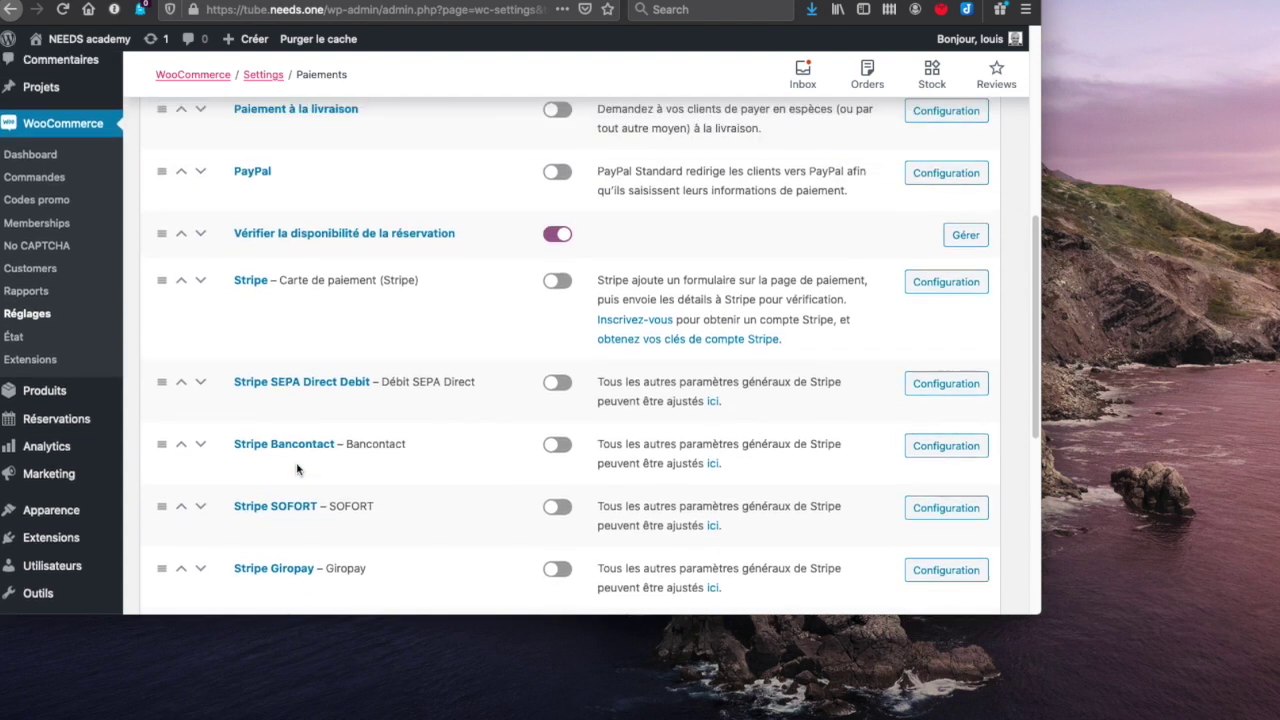
scroll(296, 469, up, 5)
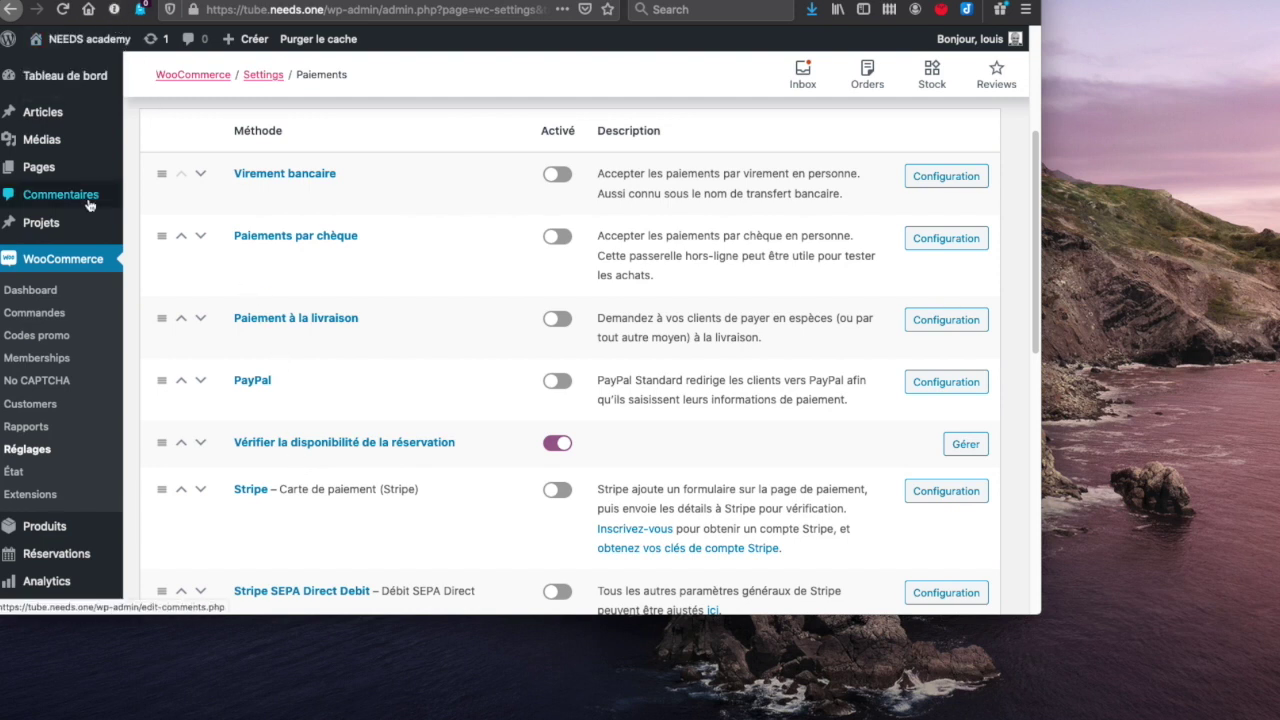
scroll(409, 517, down, 3)
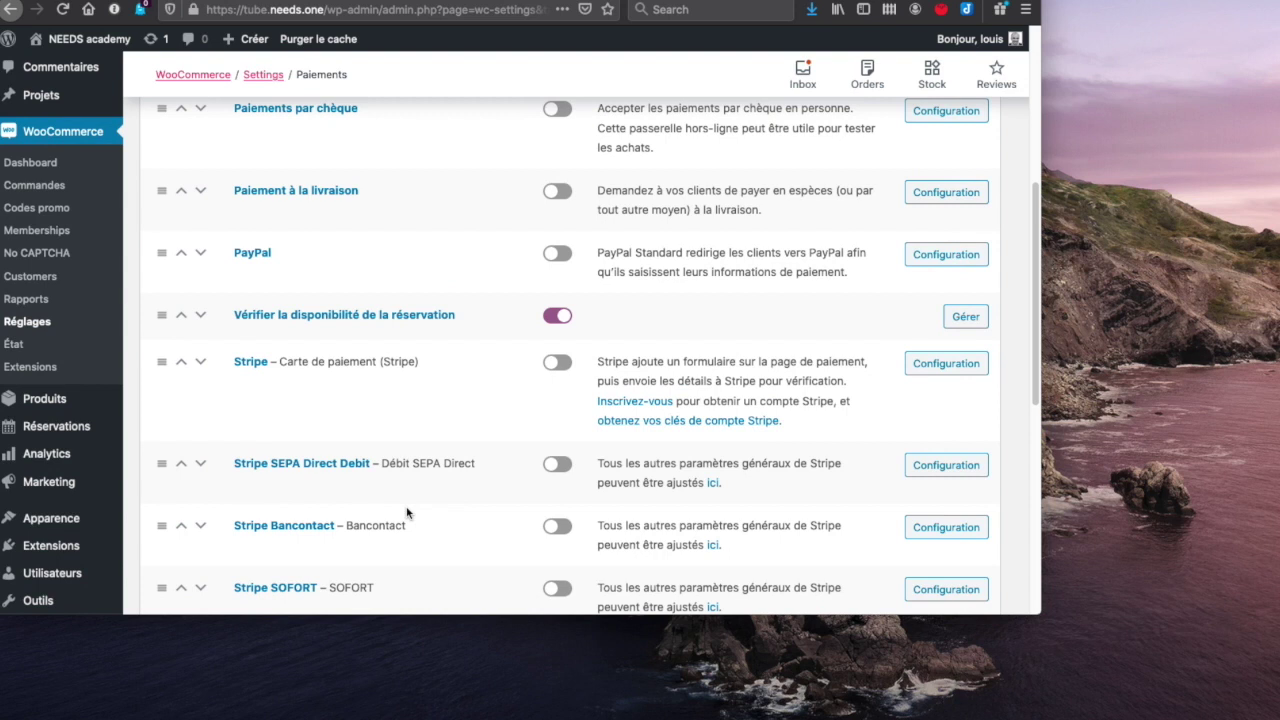